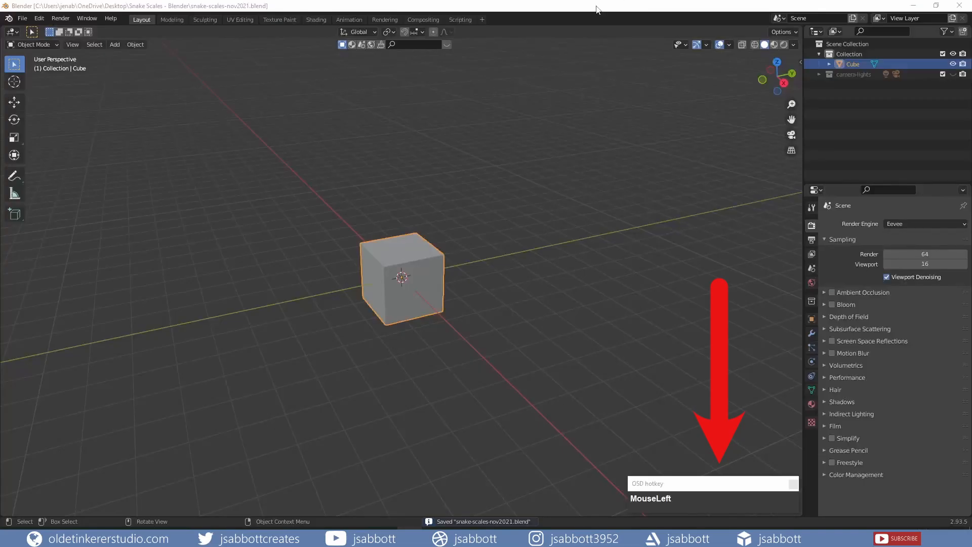
Flatten the default cube in front view by scaling it to 0.03 along the Z axis.
click(596, 6)
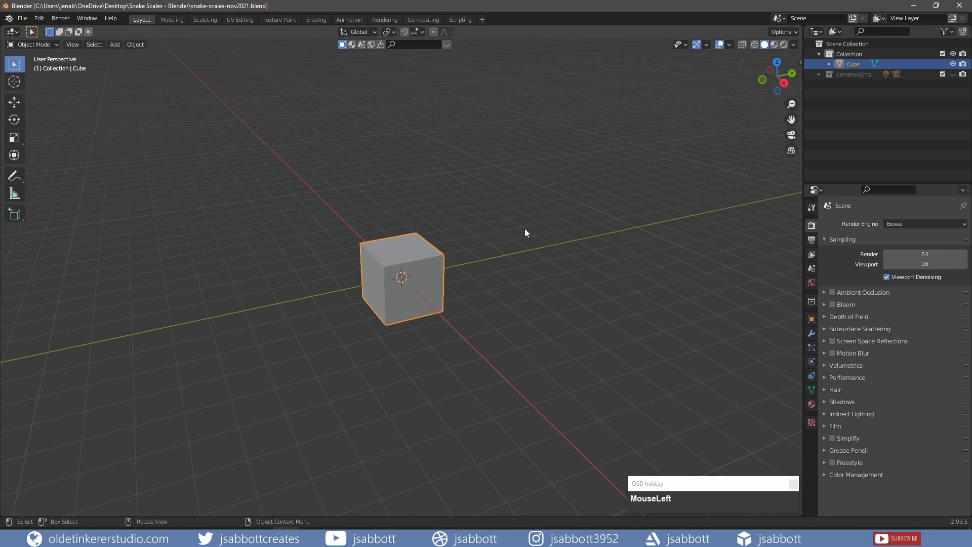
key(KP_1)
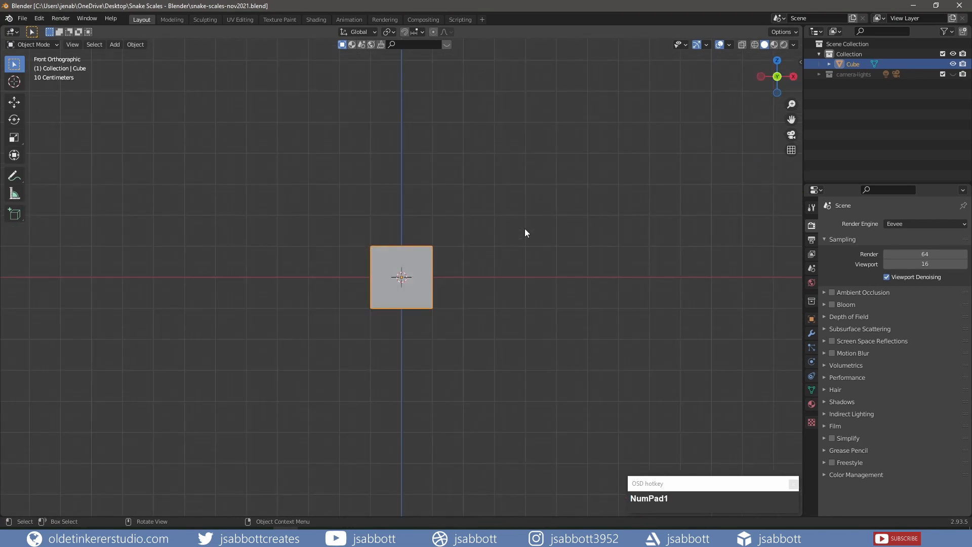
key(s)
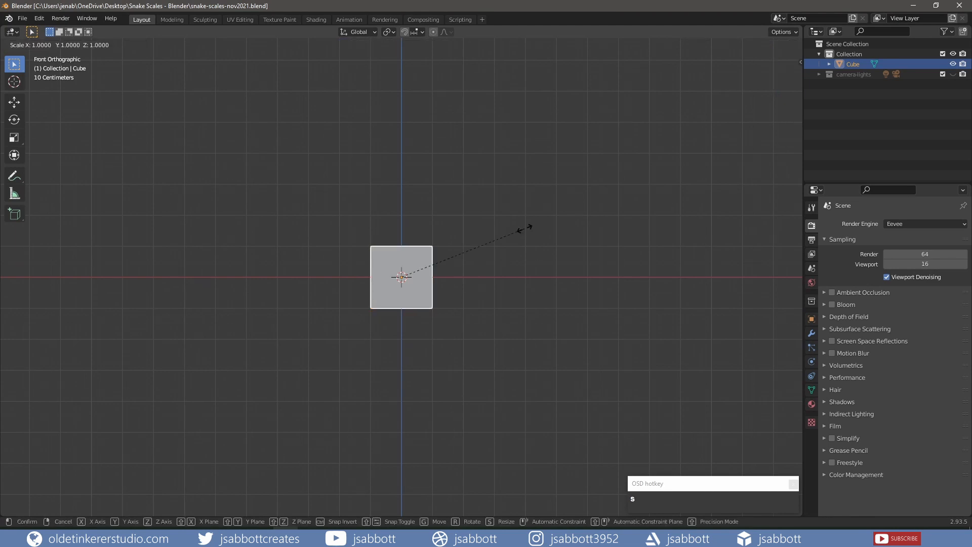
text(z.03)
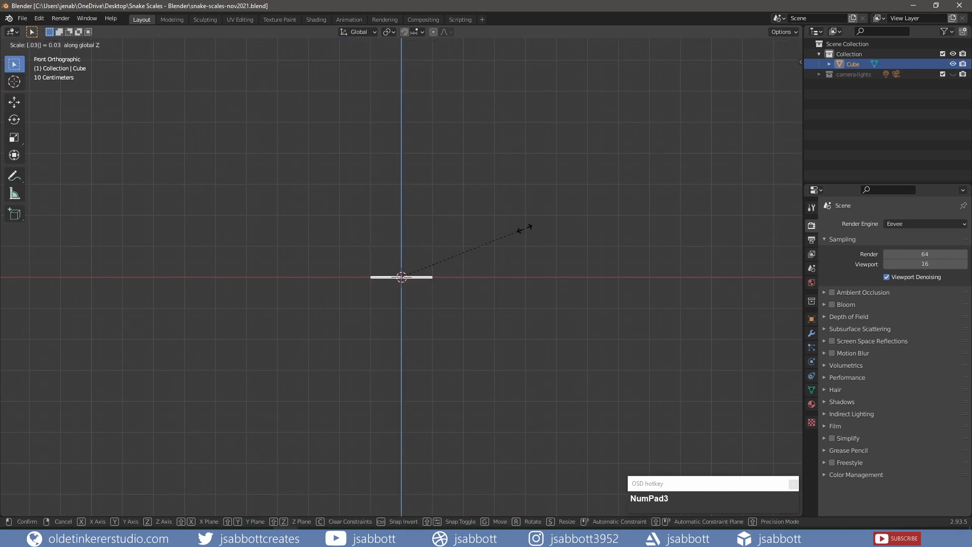
click(524, 229)
scroll(504, 245, up, 6)
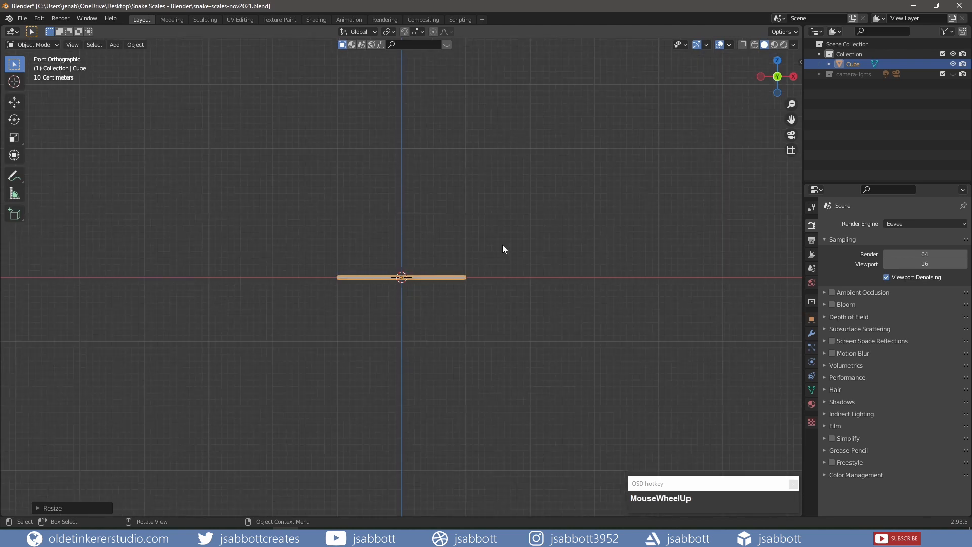
Scale the flattened cube by 0.5 in X and Y from the top view, leaving its Z thickness out.
key(KP_7)
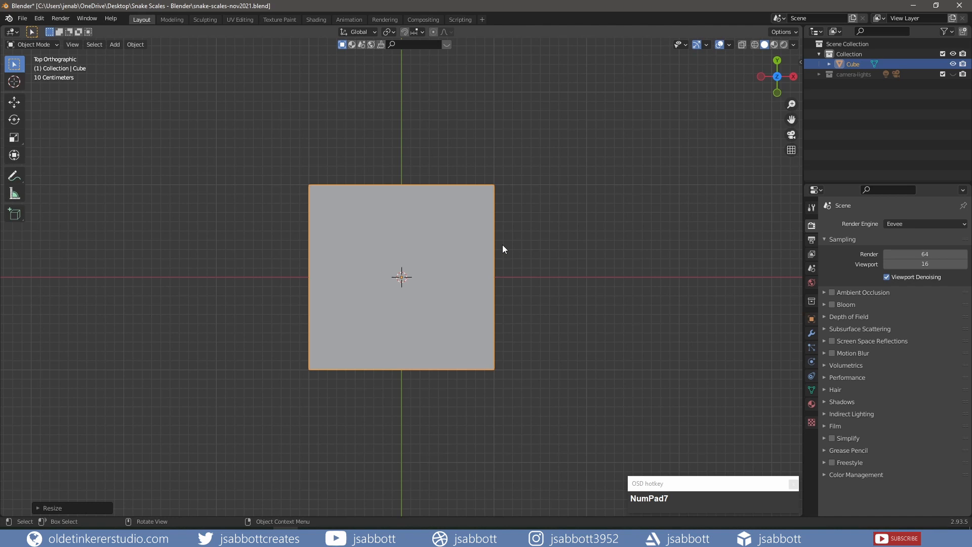
key(s)
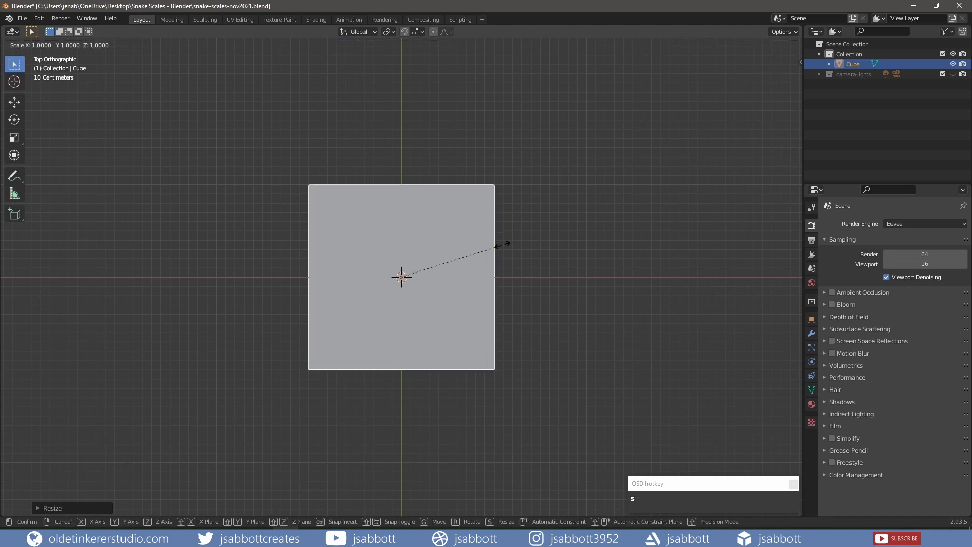
key(shift+z)
key(KP_Decimal)
key(KP_5)
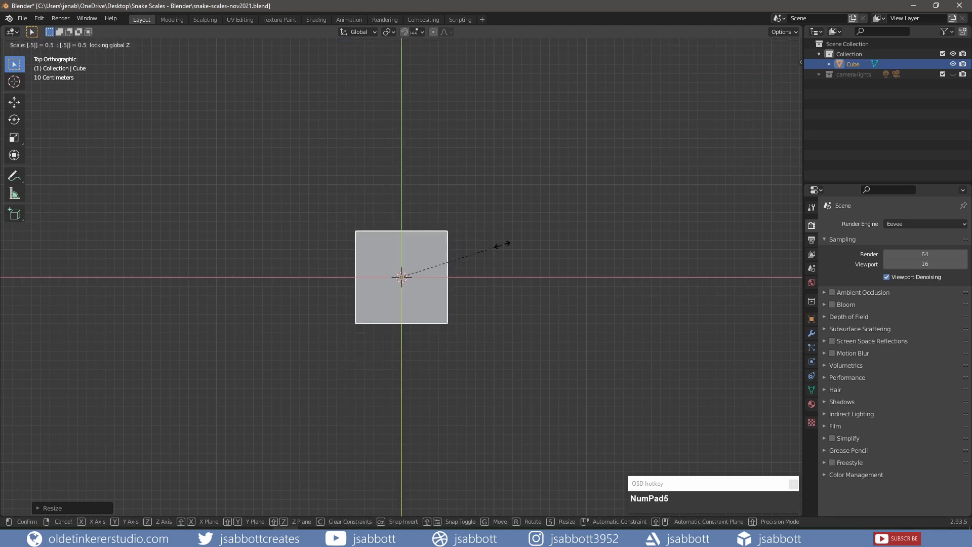
click(502, 245)
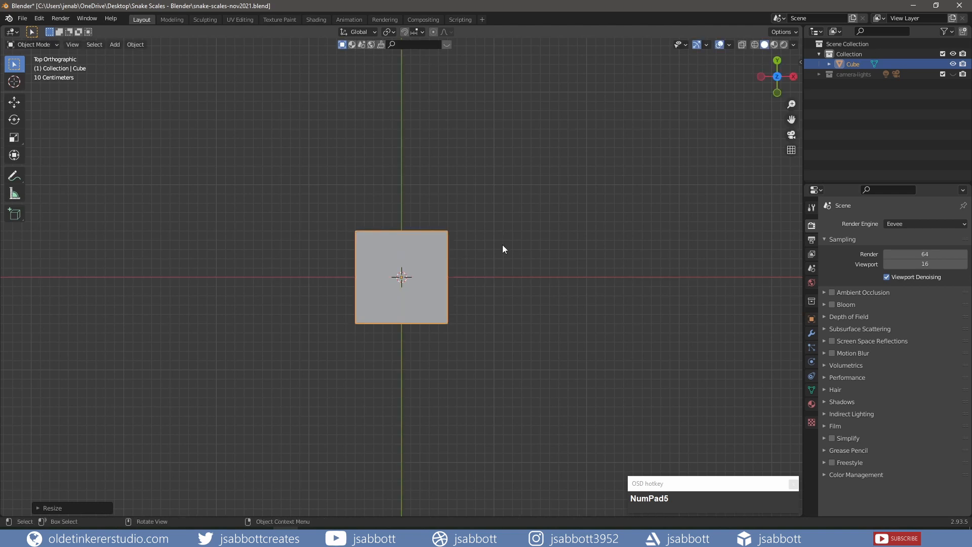
Apply the scale transform to the flattened cube.
key(ctrl)
key(ctrl+a)
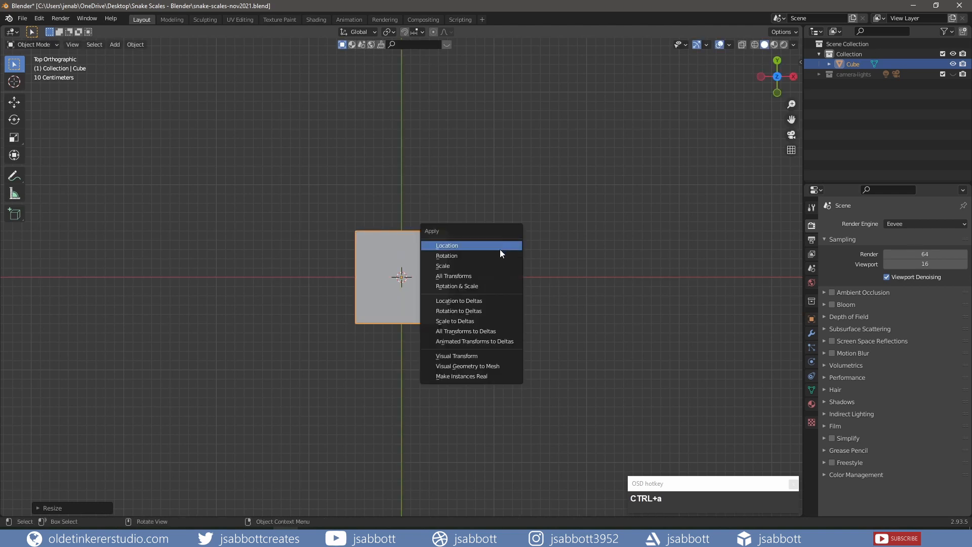
click(495, 267)
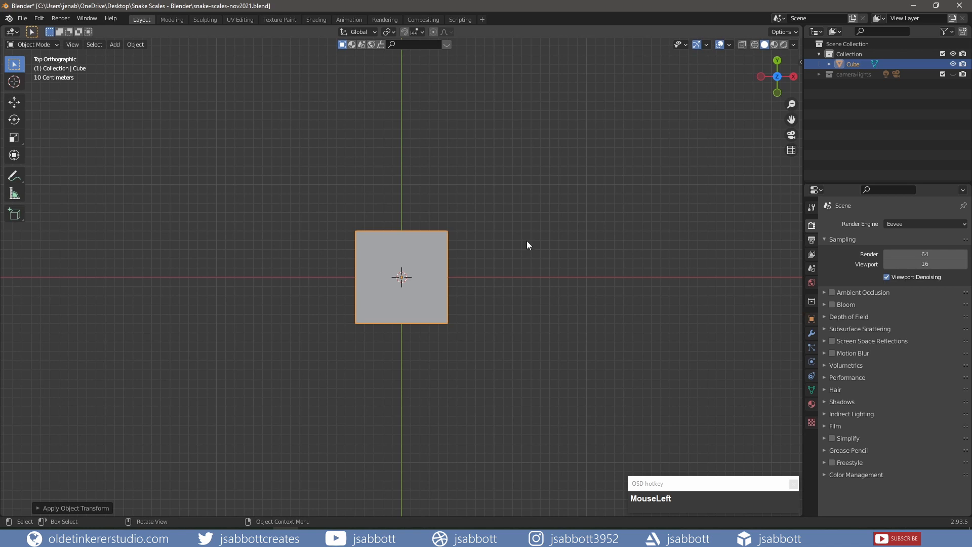
Add two centred loop cuts to the cube's mesh in Edit Mode, one along Y and one along X.
key(Tab)
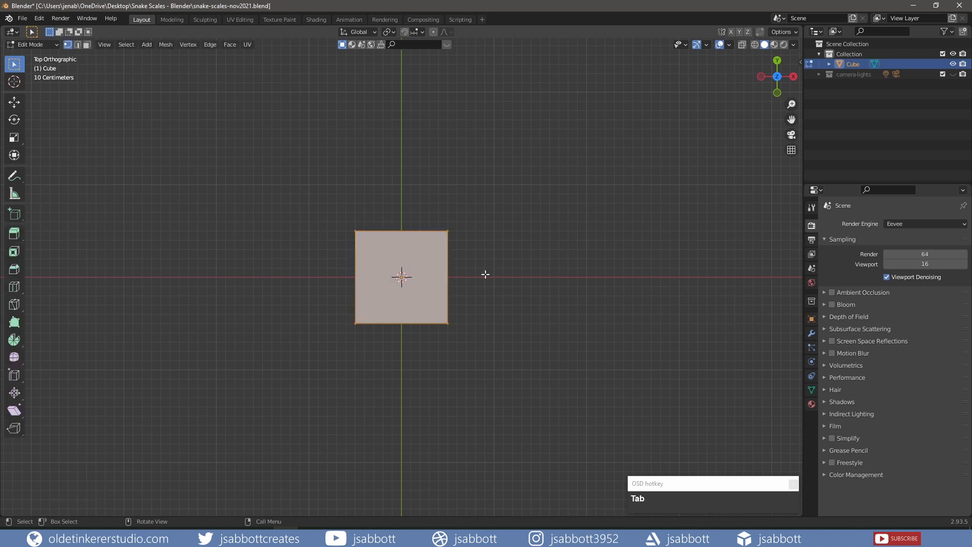
key(ctrl+r)
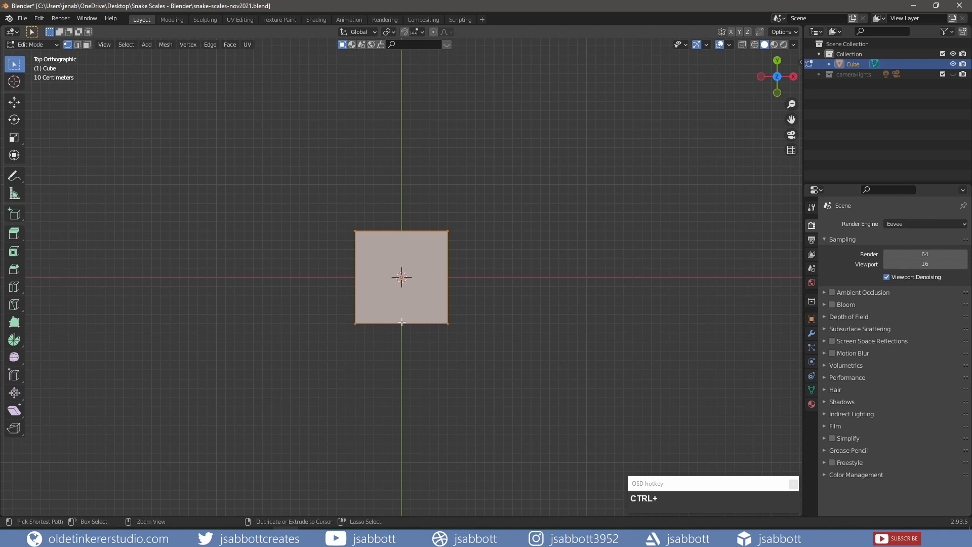
click(401, 322)
right_click(401, 322)
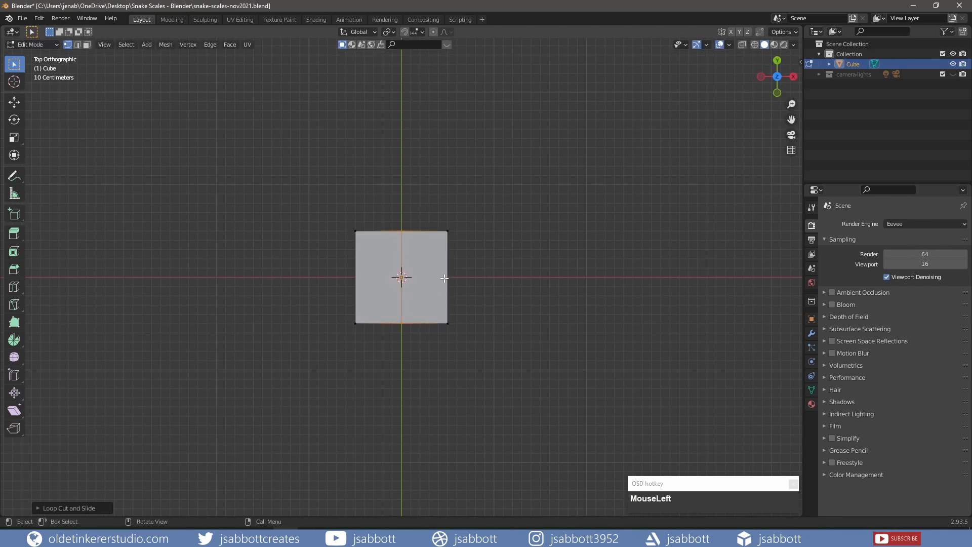
key(ctrl+r)
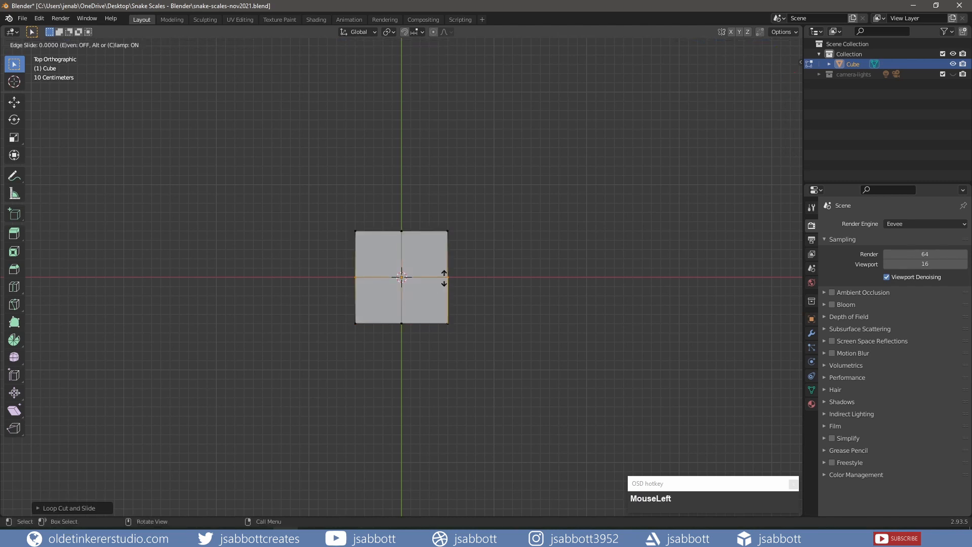
click(444, 278)
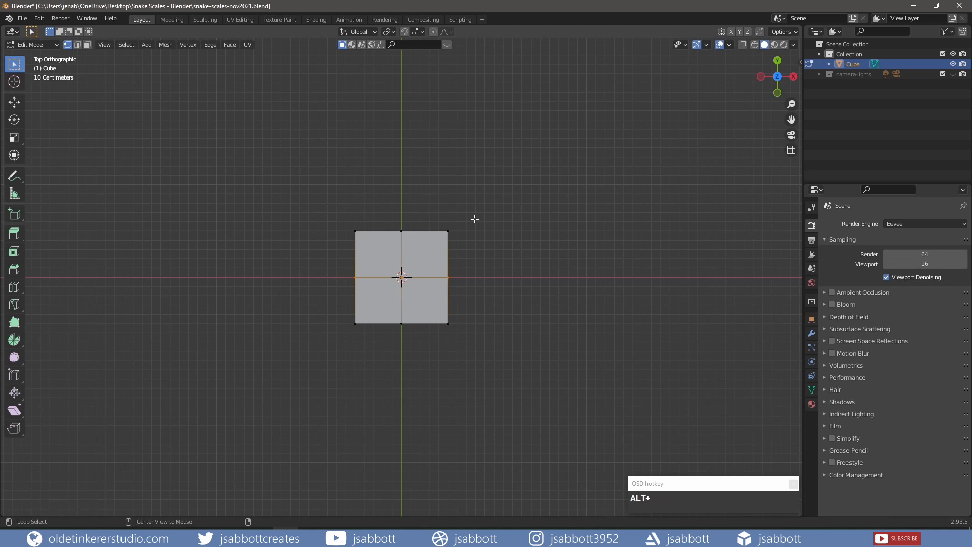
Turn on X-ray and scale both corners at the +Y end of the mesh by 0.5 along X.
key(alt+z)
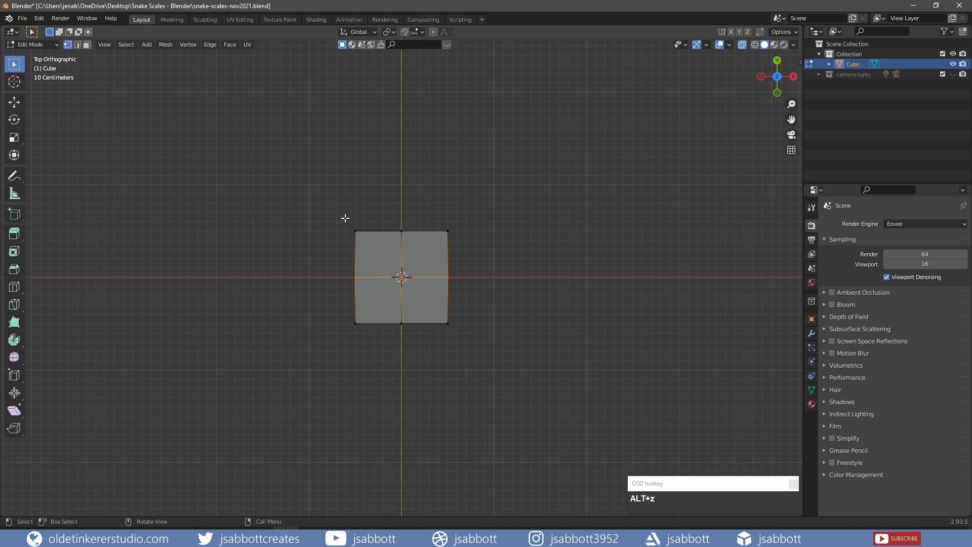
drag(346, 218, 395, 248)
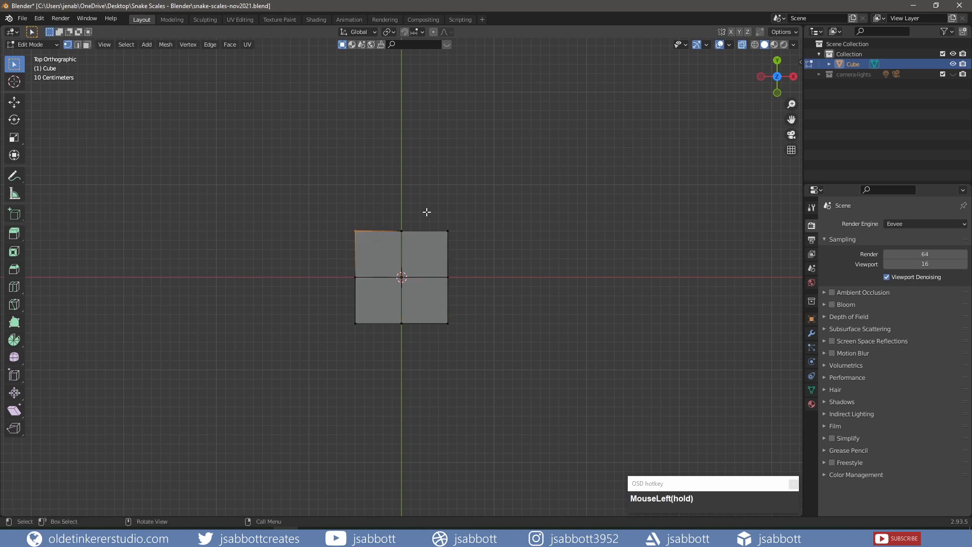
shift+drag(445, 230, 462, 241)
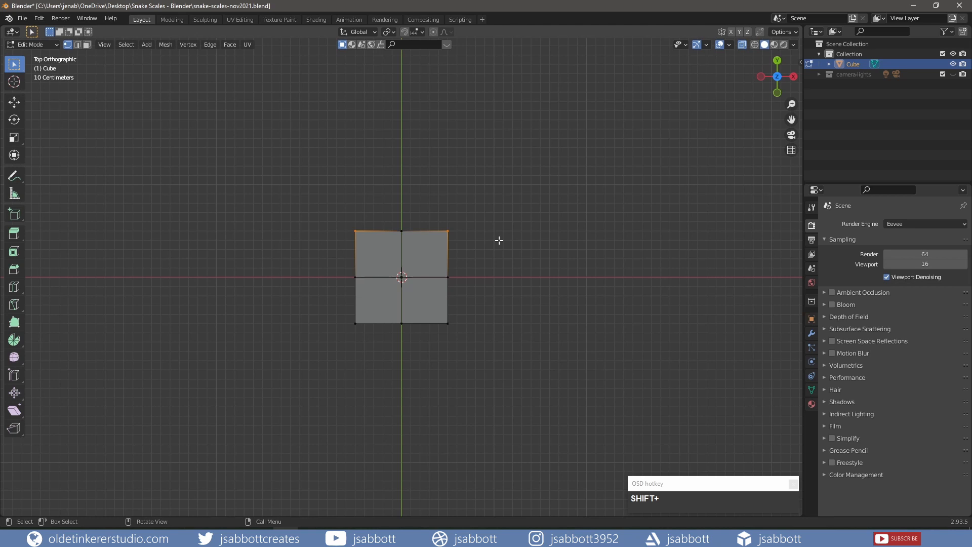
text(sx)
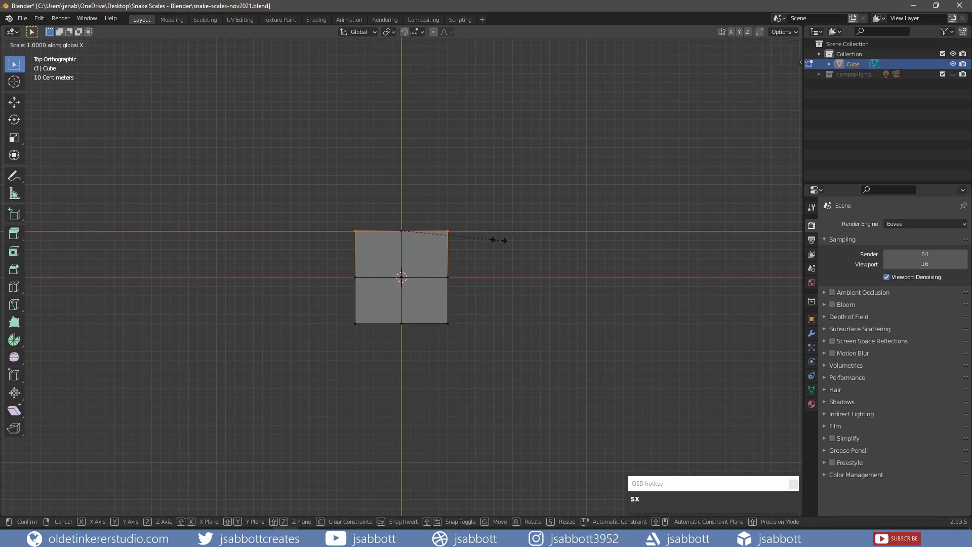
text(.5)
click(499, 240)
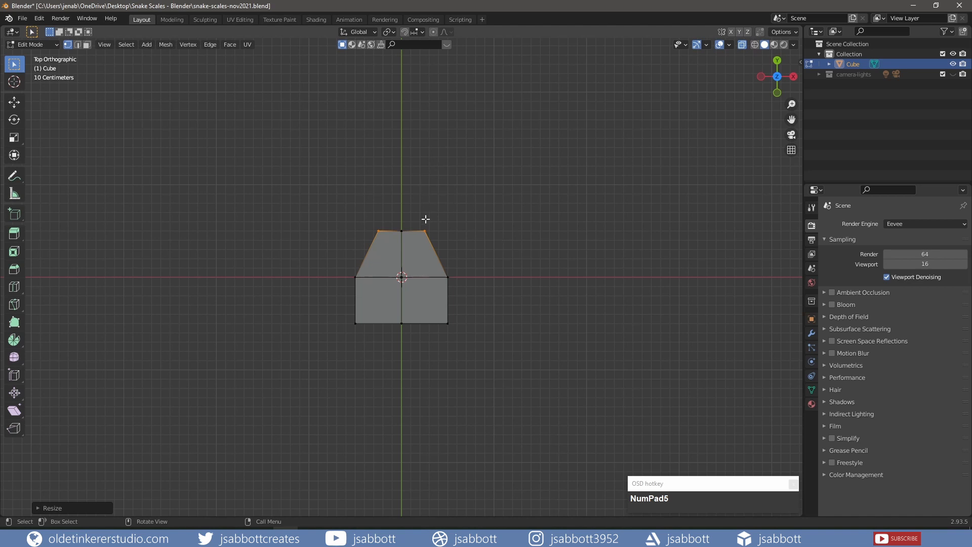
Move the middle vertices of the +Y end outward by 0.2 m along Y to form a point.
click(399, 224)
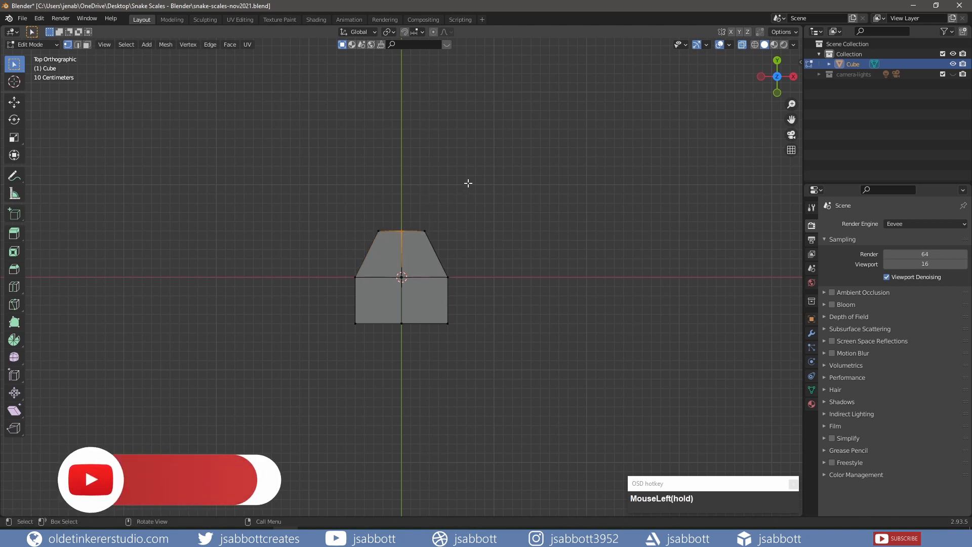
key(g)
key(y)
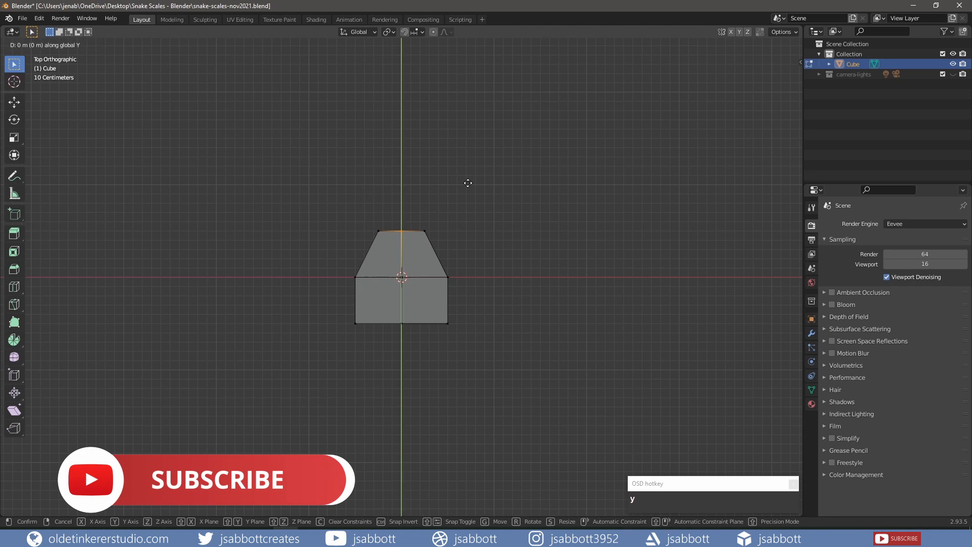
key(KP_2)
click(468, 182)
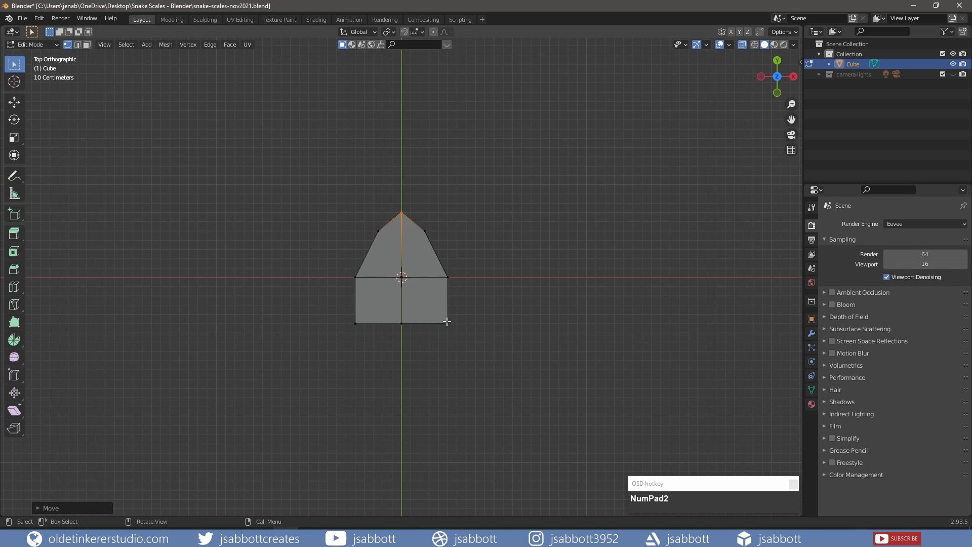
Scale the two corners at the -Y end of the mesh by 0.6 along X.
click(447, 323)
shift+click(356, 323)
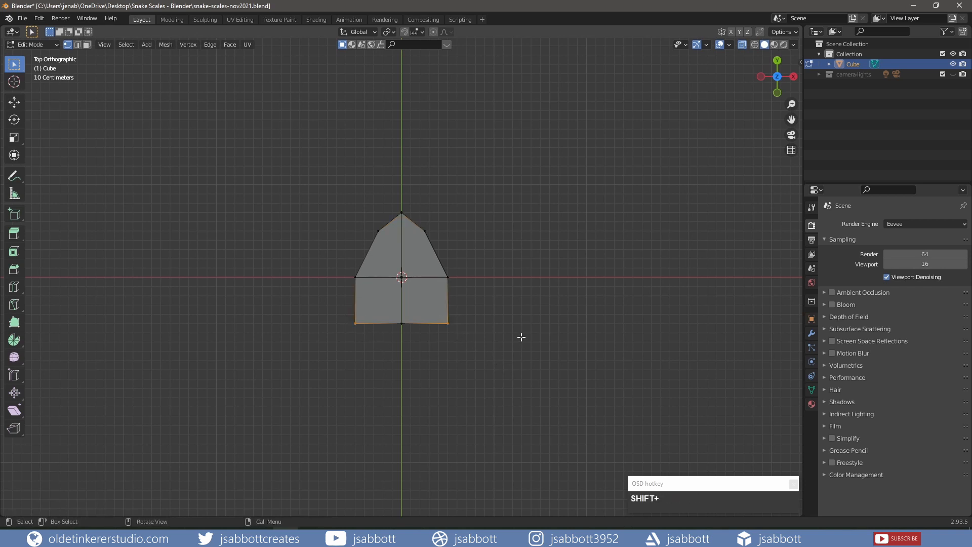
text(sx.6)
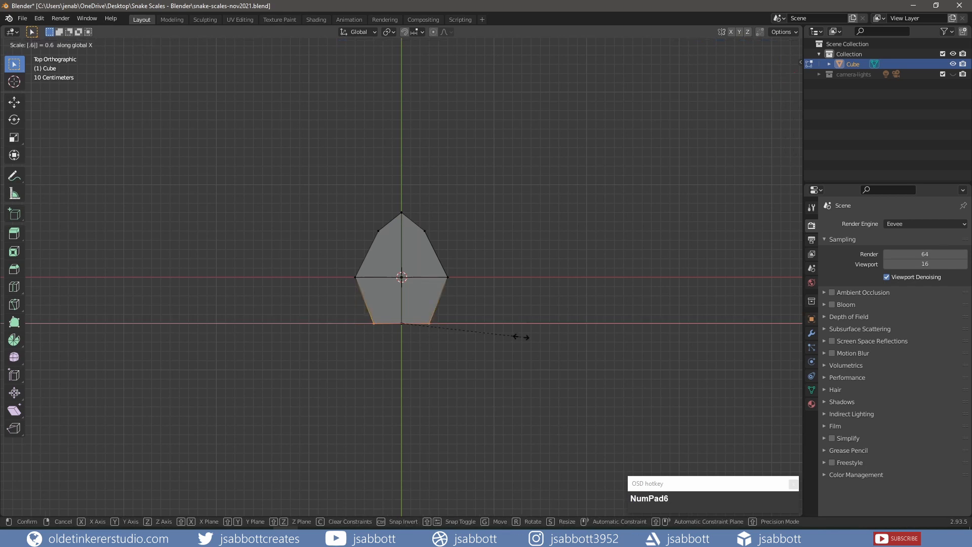
key(Return)
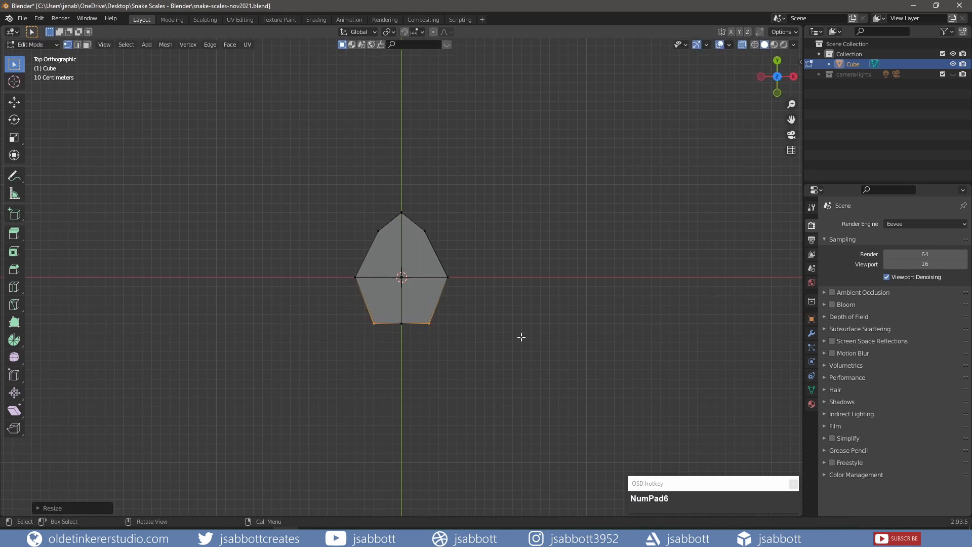
Move the middle vertices of the -Y end by -0.4 m along Y to form the scale's tip.
click(401, 323)
text(g)
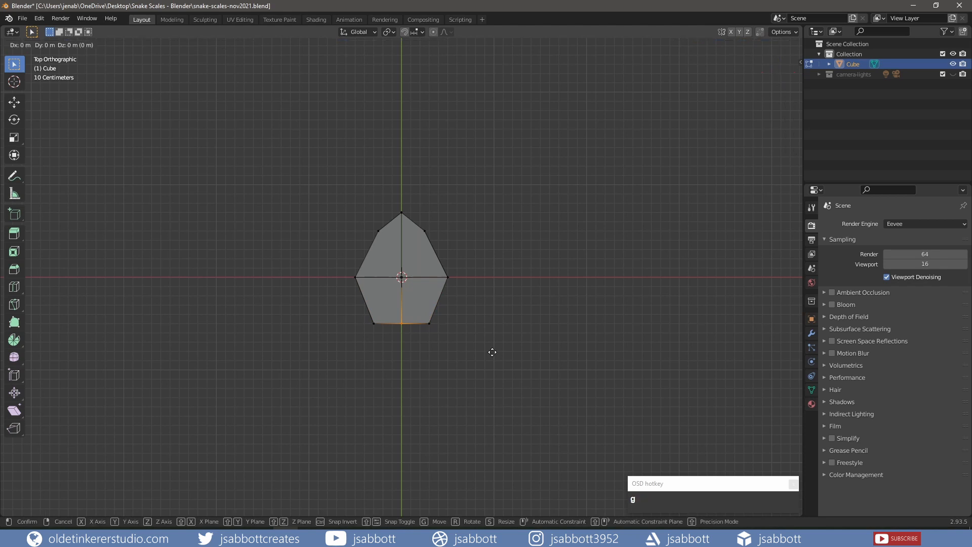
text(y-.4)
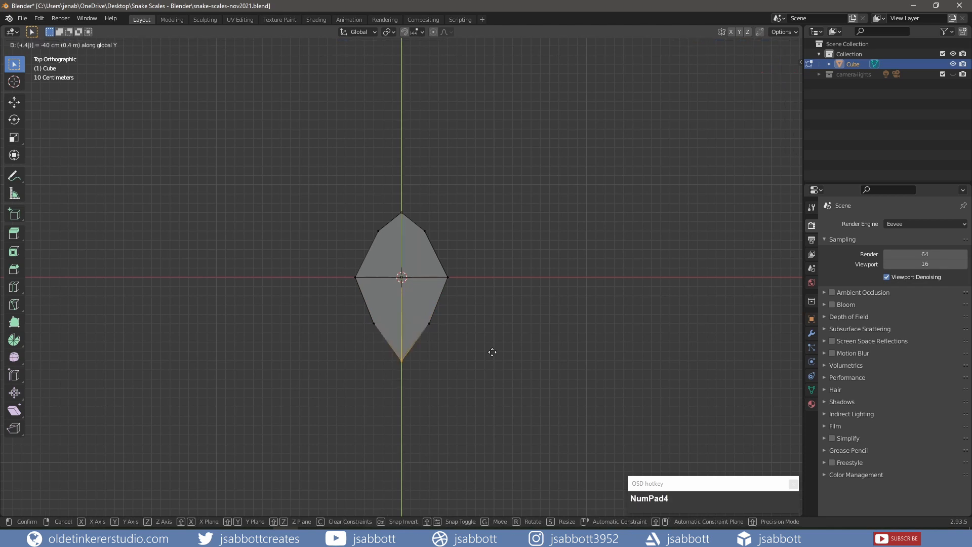
key(Return)
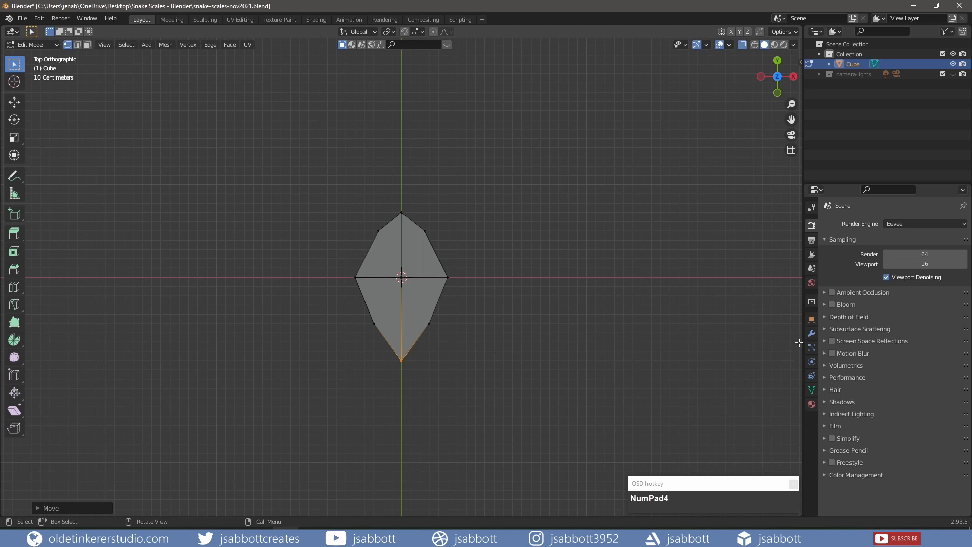
Add a Subdivision Surface modifier to the scale mesh and set its viewport levels to 2.
click(812, 333)
click(866, 223)
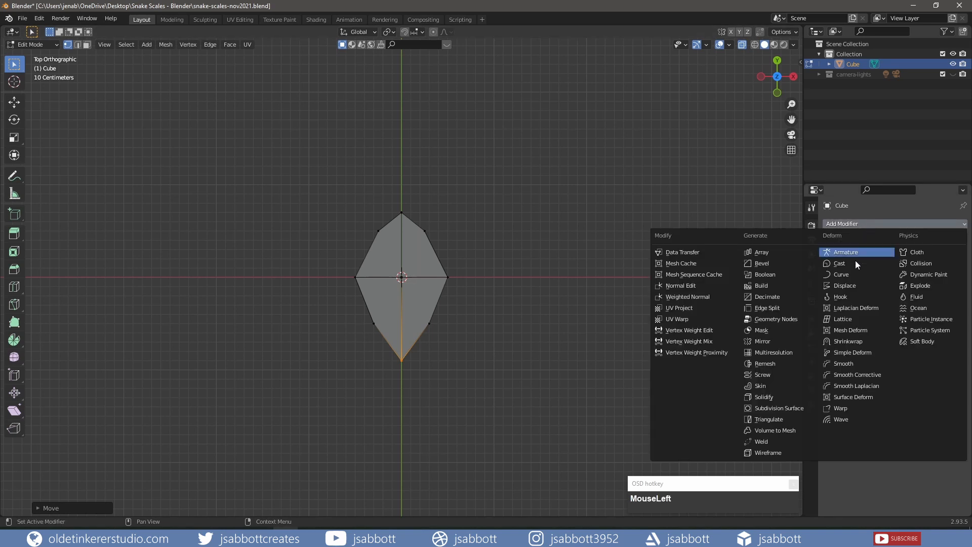
click(789, 408)
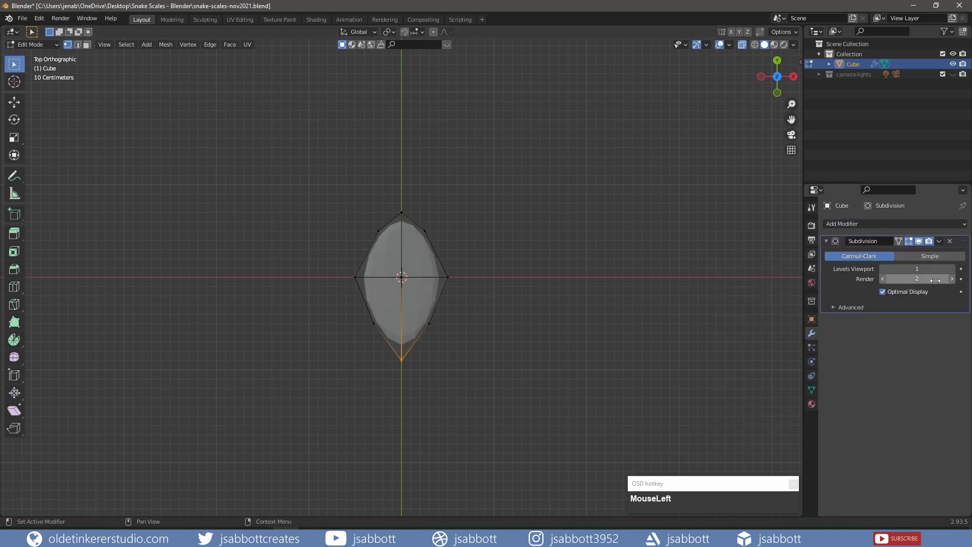
click(952, 269)
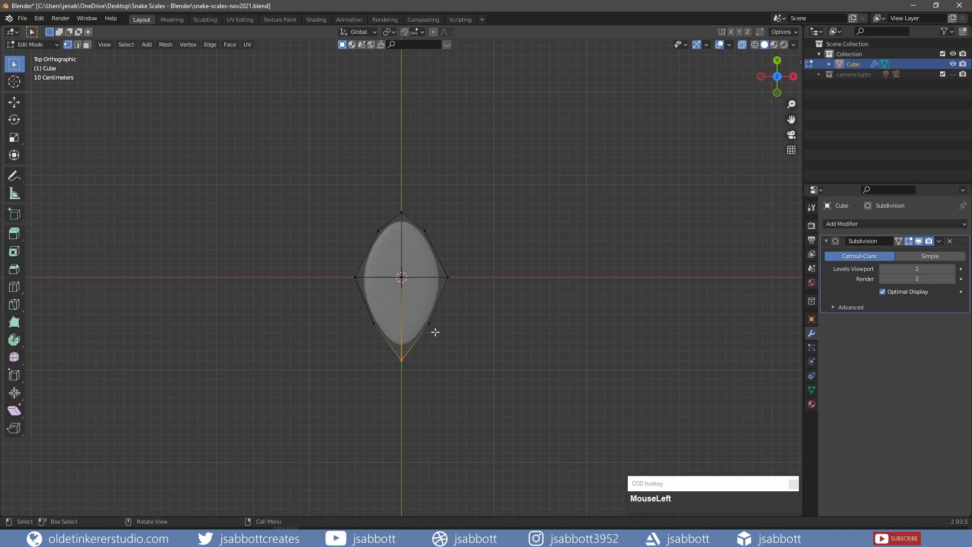
Scale the side vertices just above the long -Y tip inward along X to narrow the lower part of the shape.
drag(359, 312, 441, 332)
key(s)
key(x)
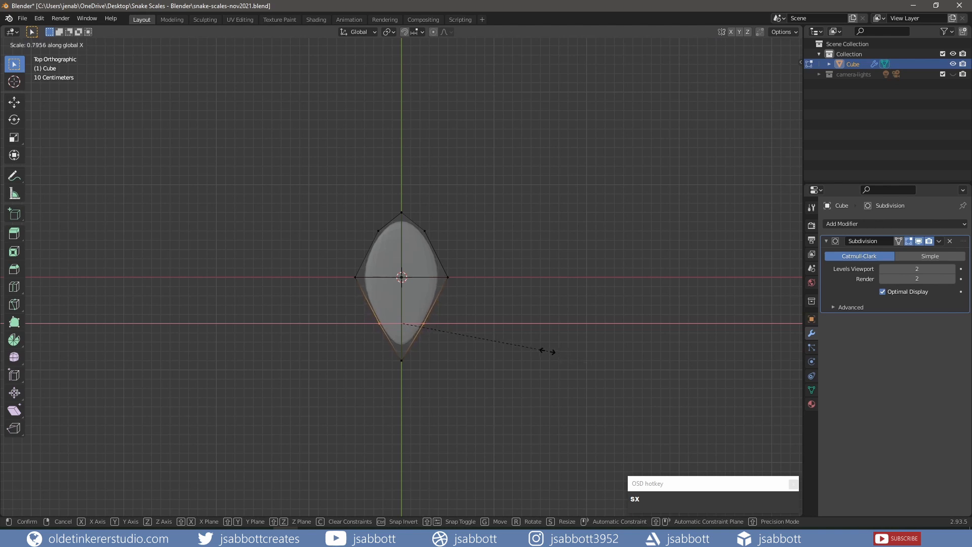
click(528, 348)
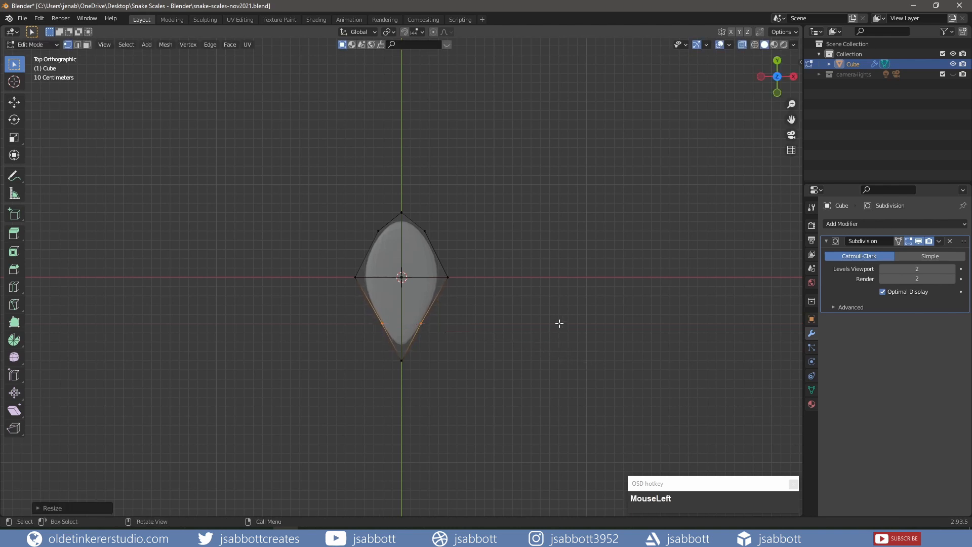
Save the file, and duplicate the whole scale mesh about 0.77 m along X so the two scales sit side by side.
scroll(559, 322, up, 2)
key(ctrl+s)
key(a)
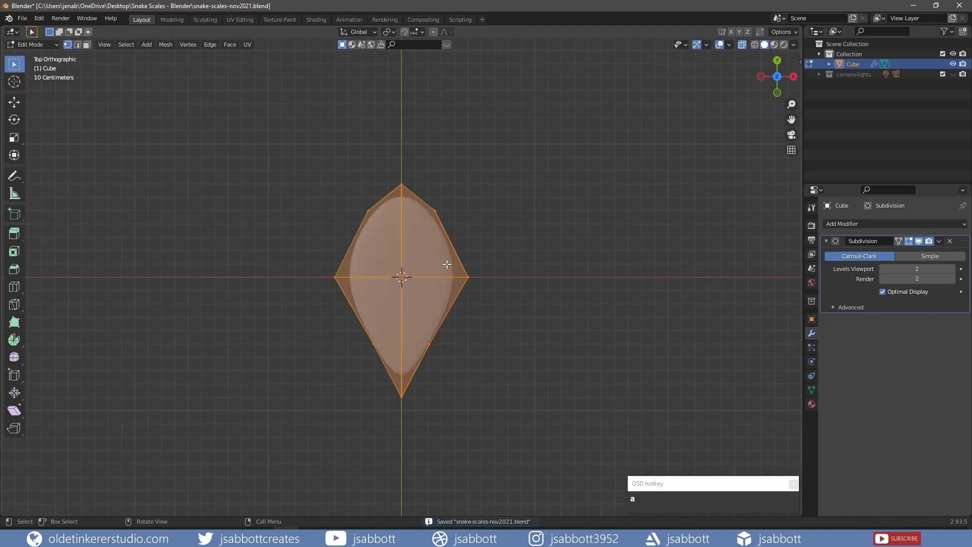
key(shift+d)
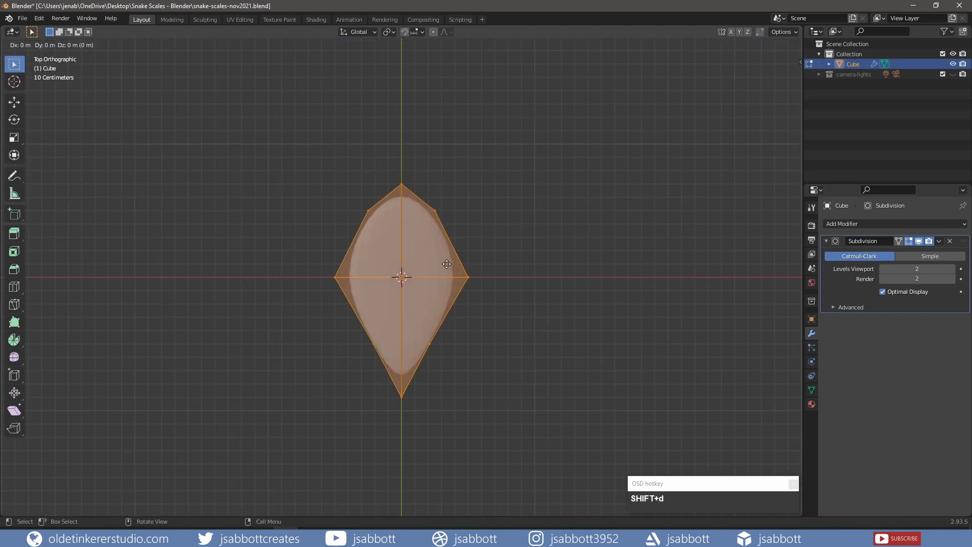
key(g)
key(x)
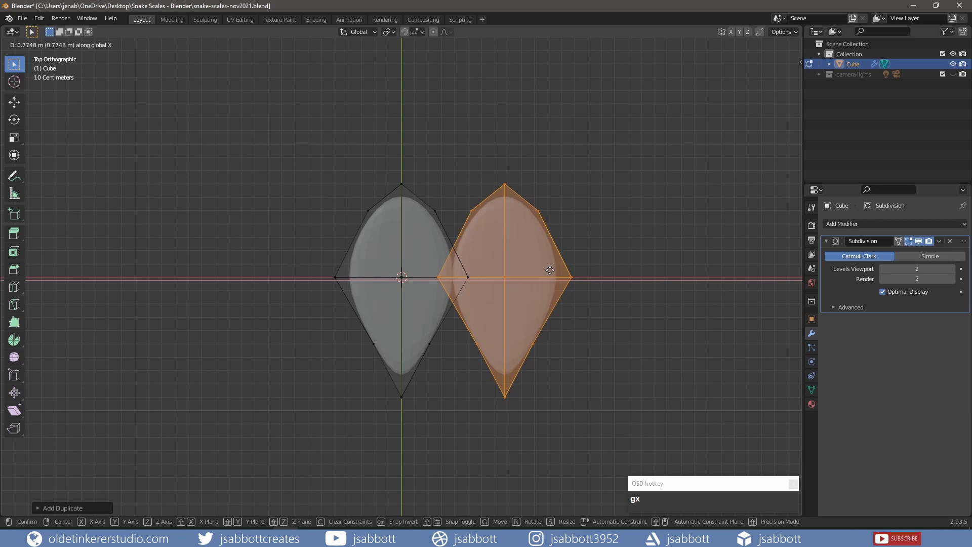
click(550, 270)
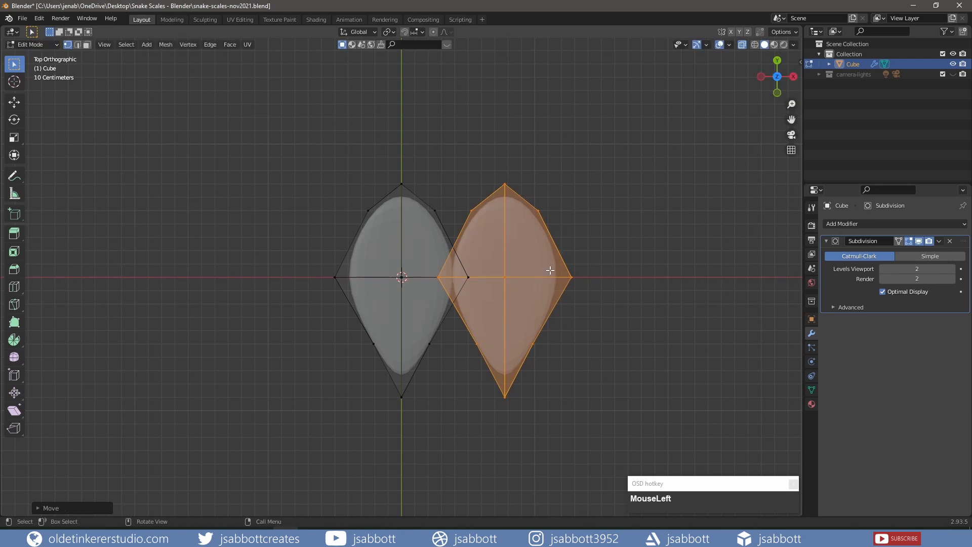
Set the object's geometry to its origin so the pair of scales is centred on it.
key(Tab)
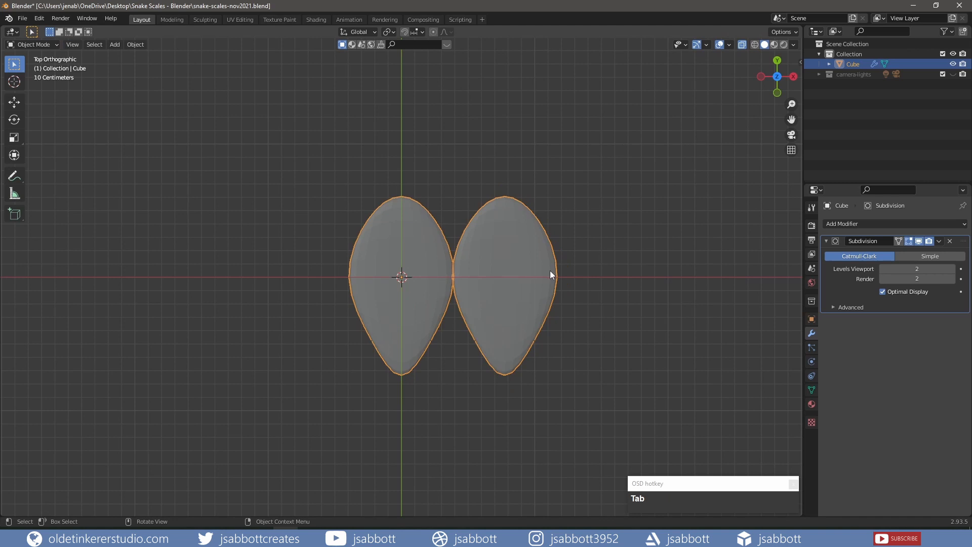
right_click(519, 266)
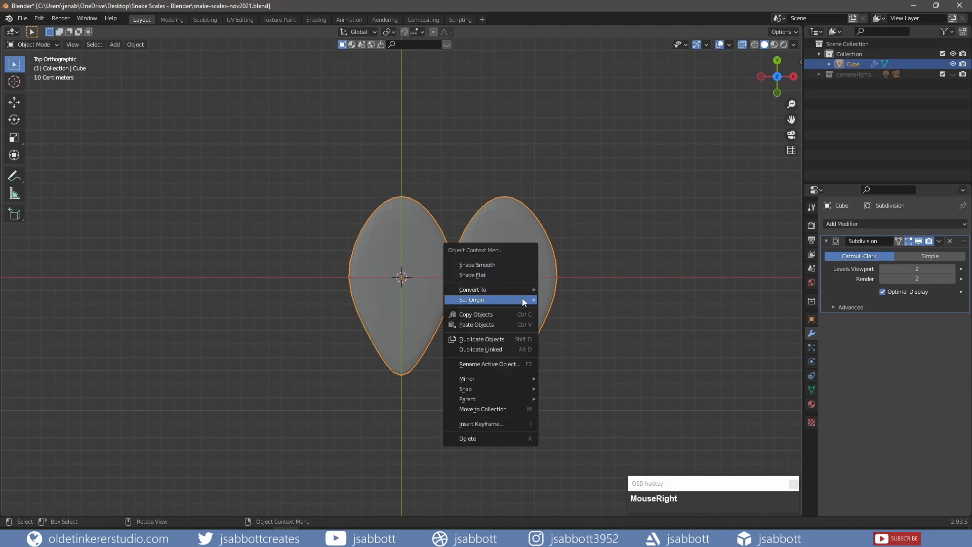
mouse_move(521, 300)
click(582, 299)
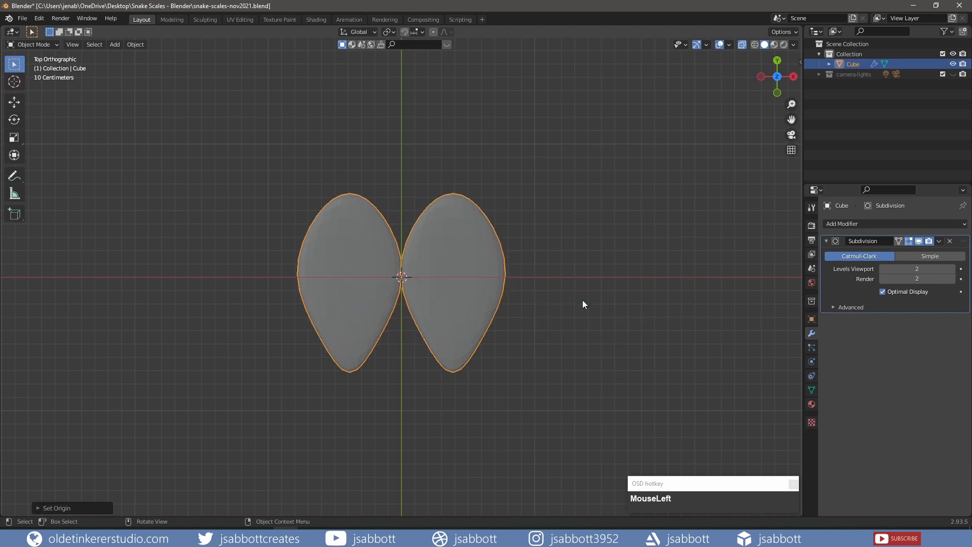
Duplicate both scales within the mesh and move the copies about 0.3 m along Y.
key(Tab)
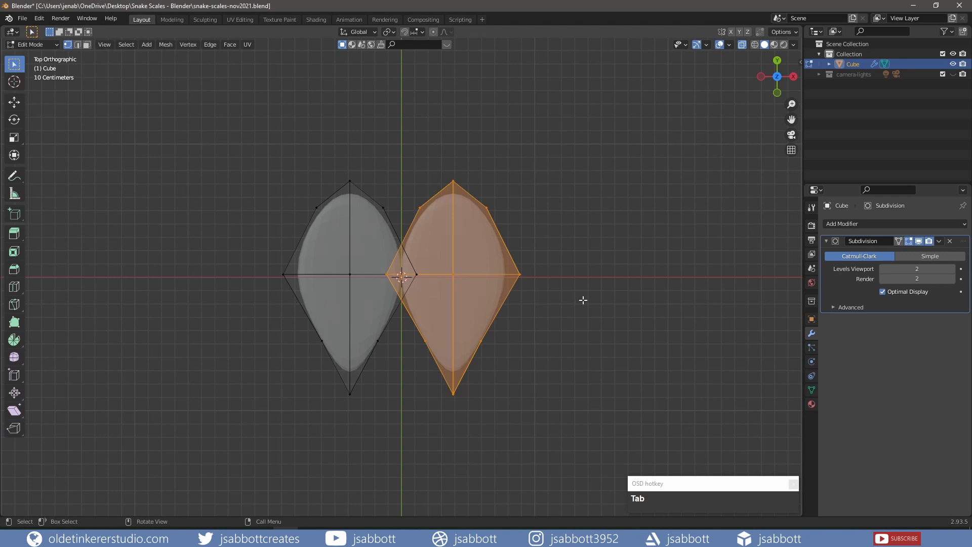
key(a)
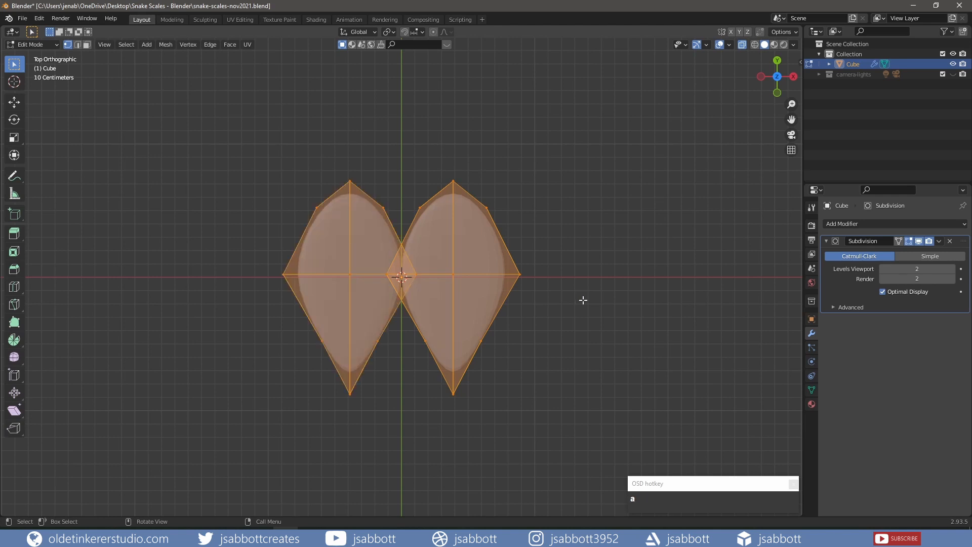
key(shift+d)
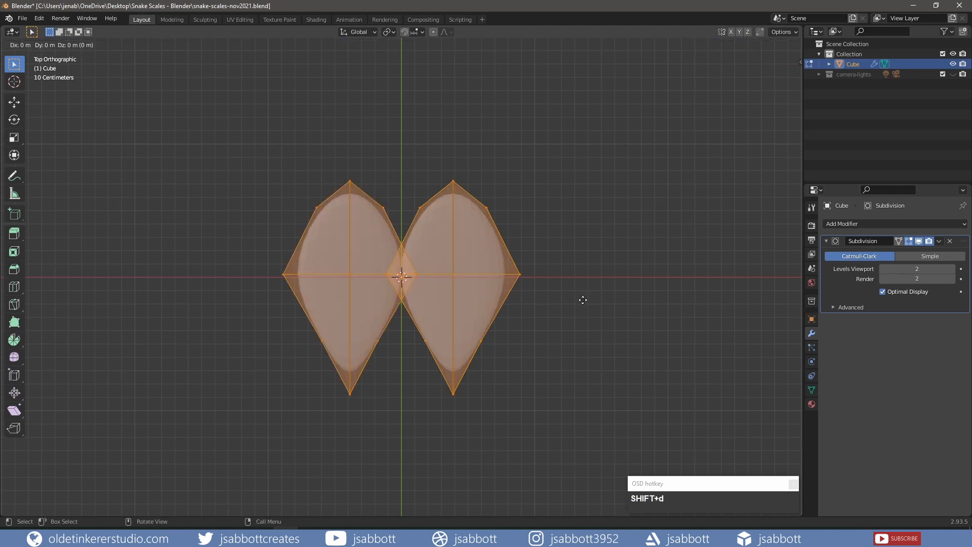
key(g)
key(y)
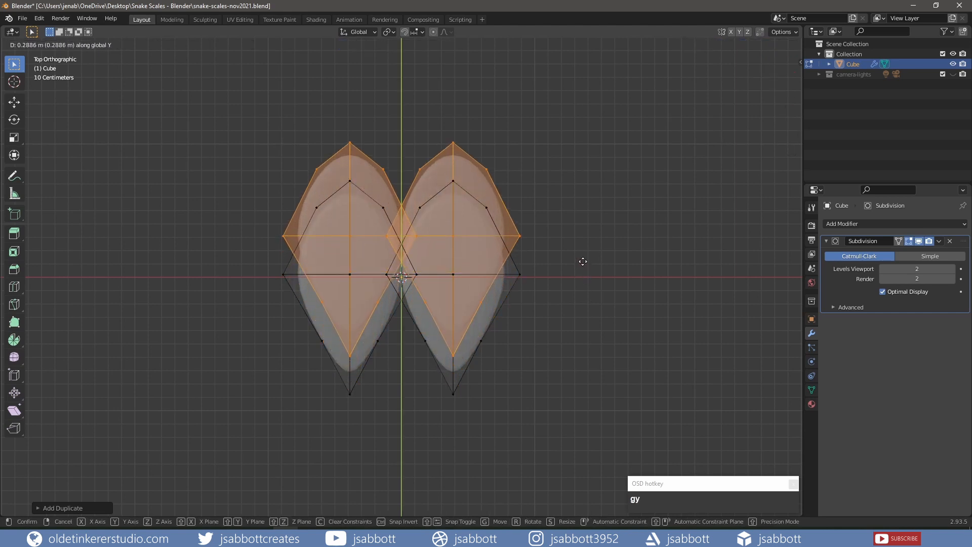
click(582, 259)
Offset the duplicated pair of scales about 0.38 m along X and a further 0.16 m or so along Y.
key(g)
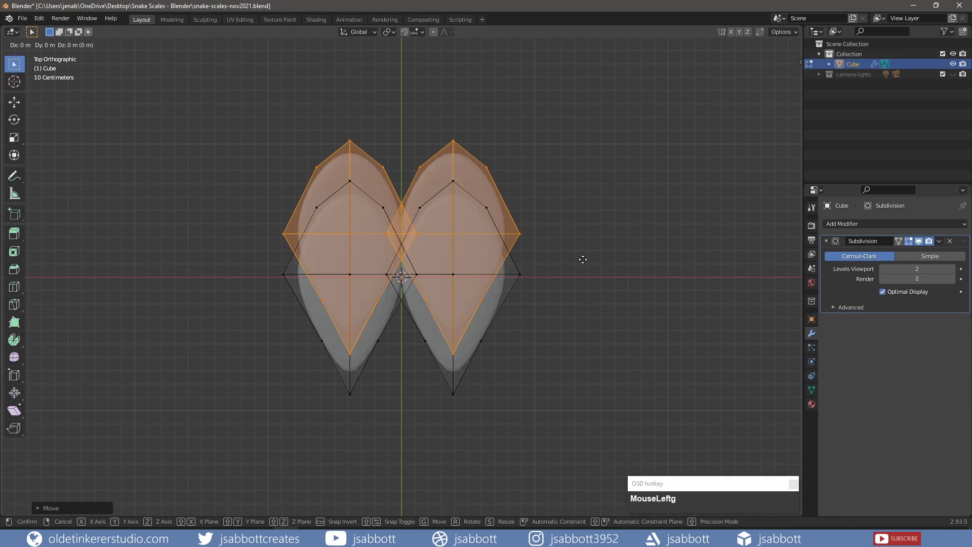
key(x)
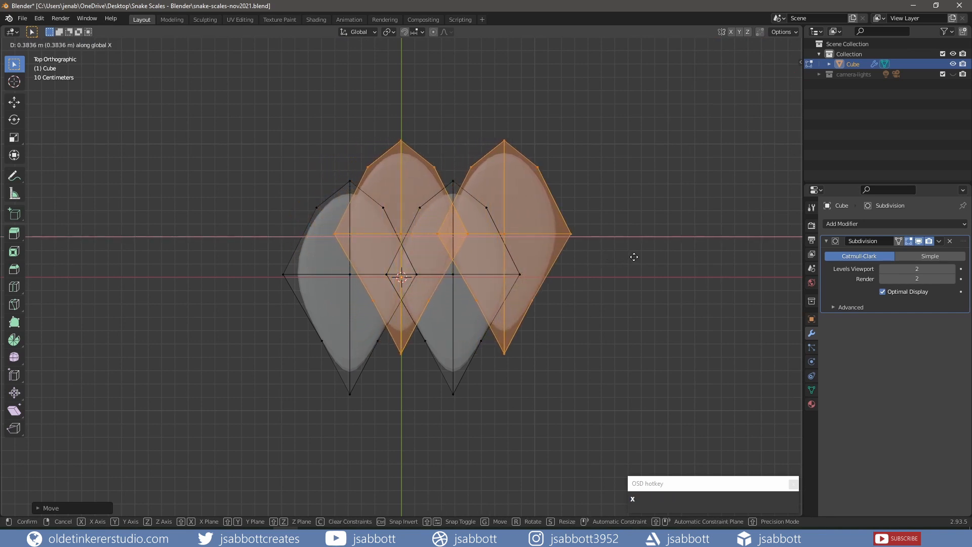
click(633, 256)
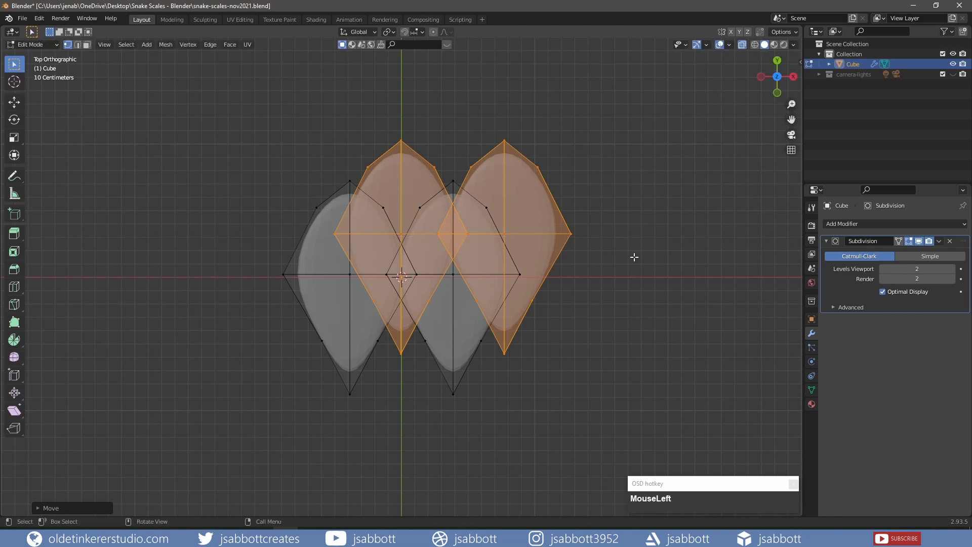
key(g)
key(y)
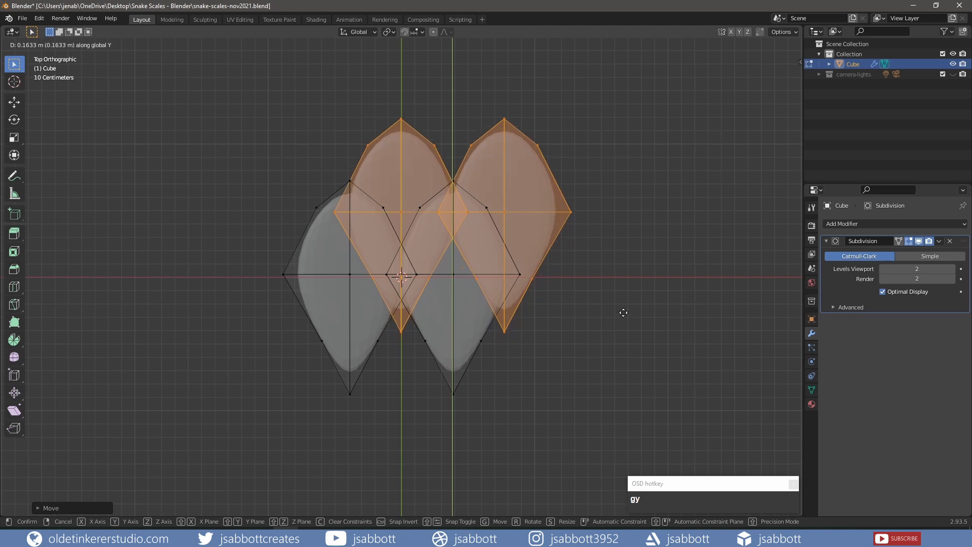
click(623, 312)
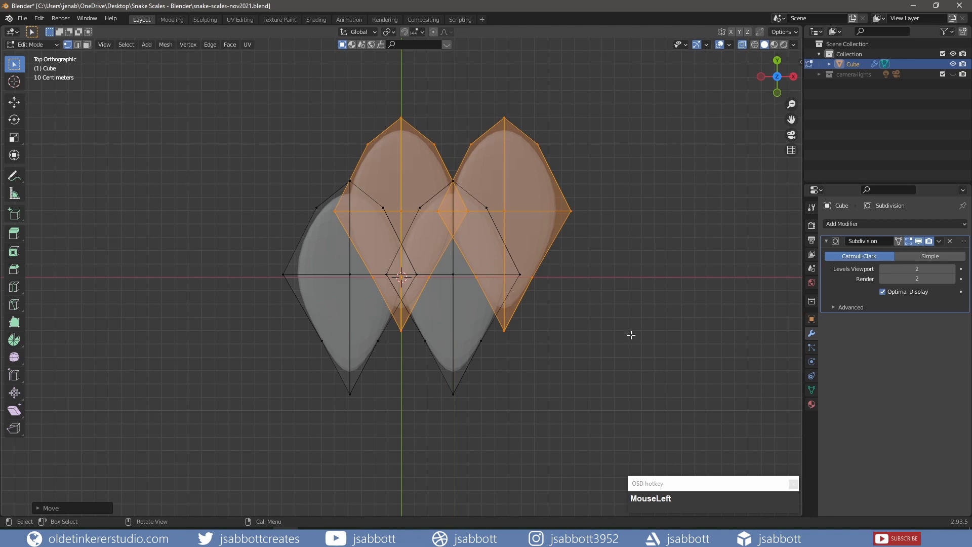
Raise the duplicated pair of scales about 0.06 m along Z so it rests on top of the first pair.
key(KP_3)
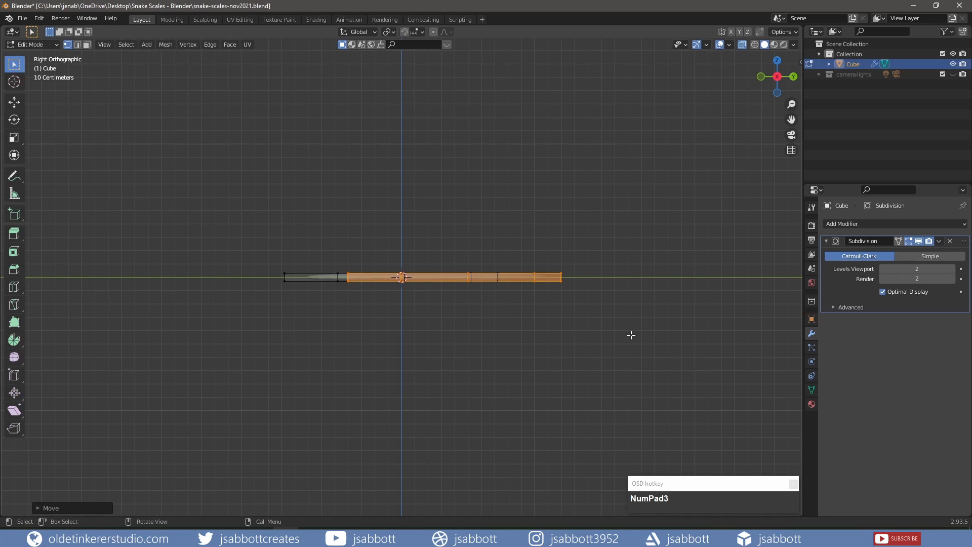
key(g)
key(z)
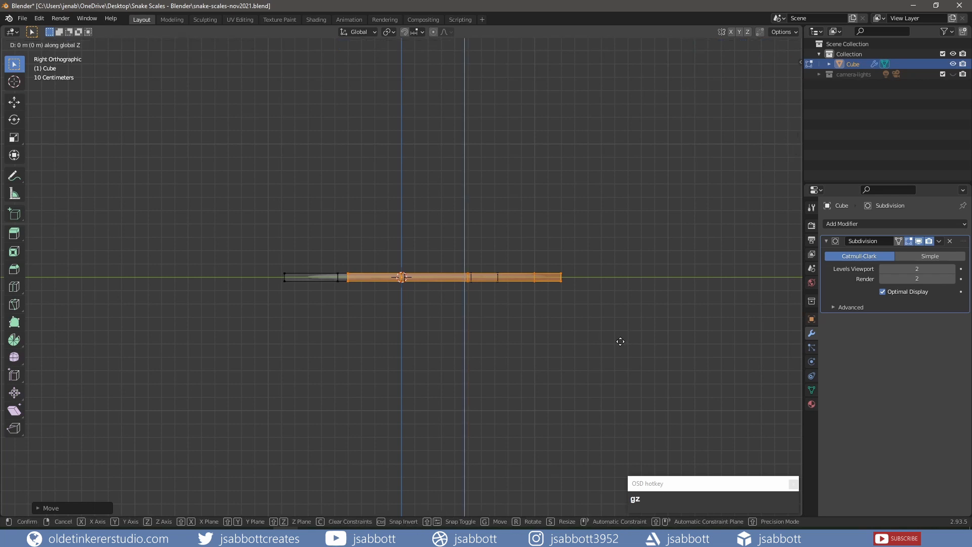
key(shift)
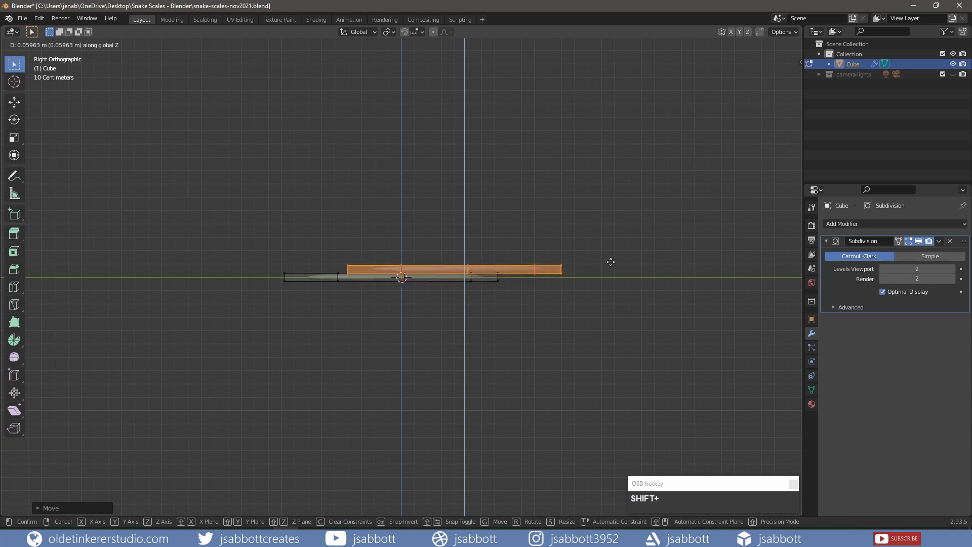
click(611, 261)
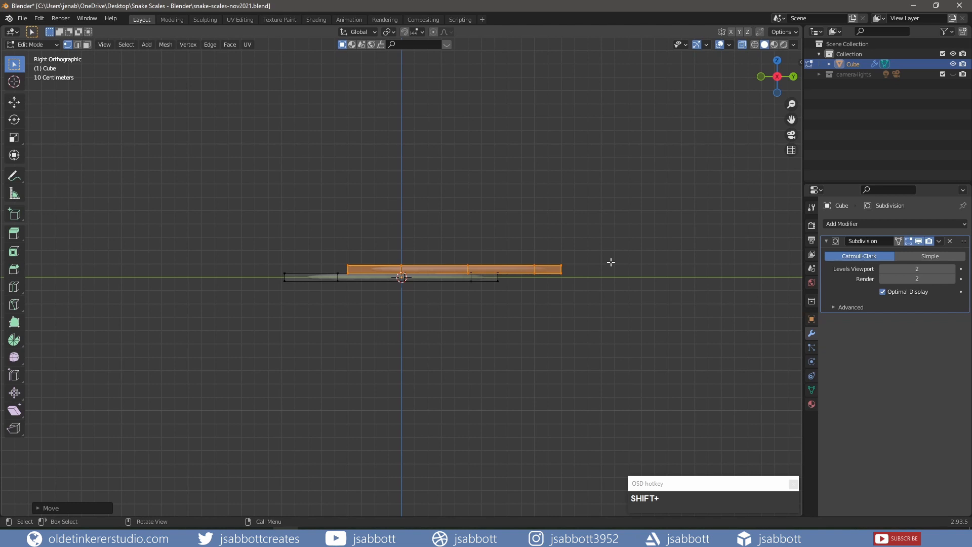
Rotate all four scales 10° about the X axis.
key(a)
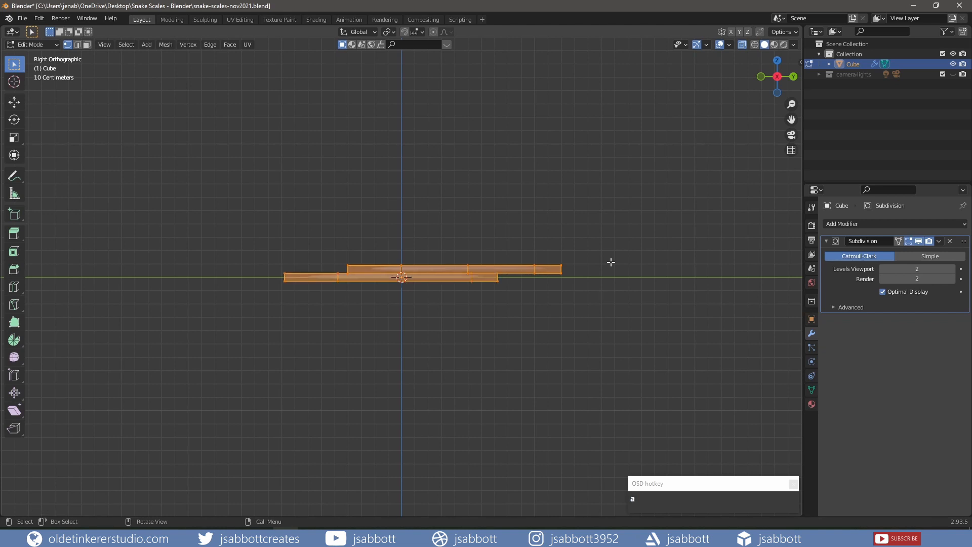
key(r)
key(x)
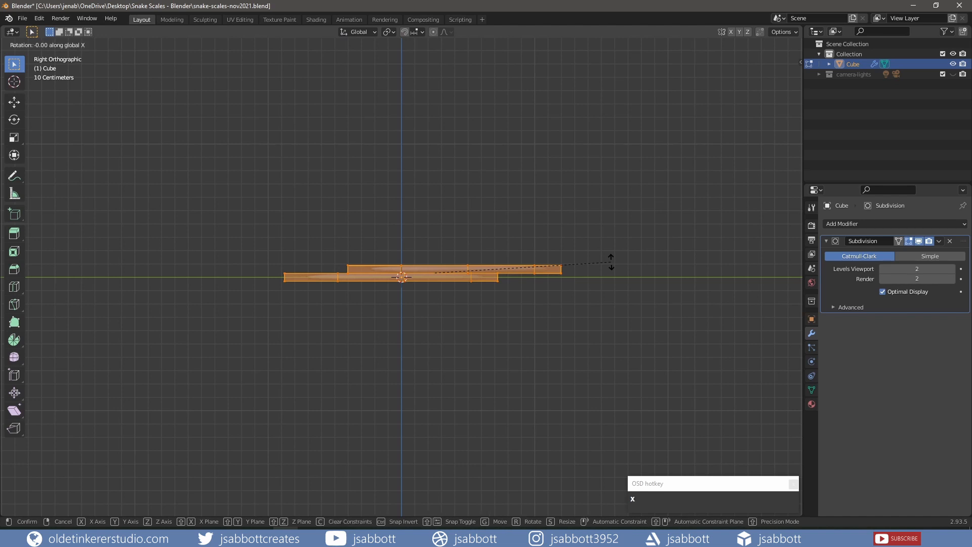
key(KP_1)
key(KP_0)
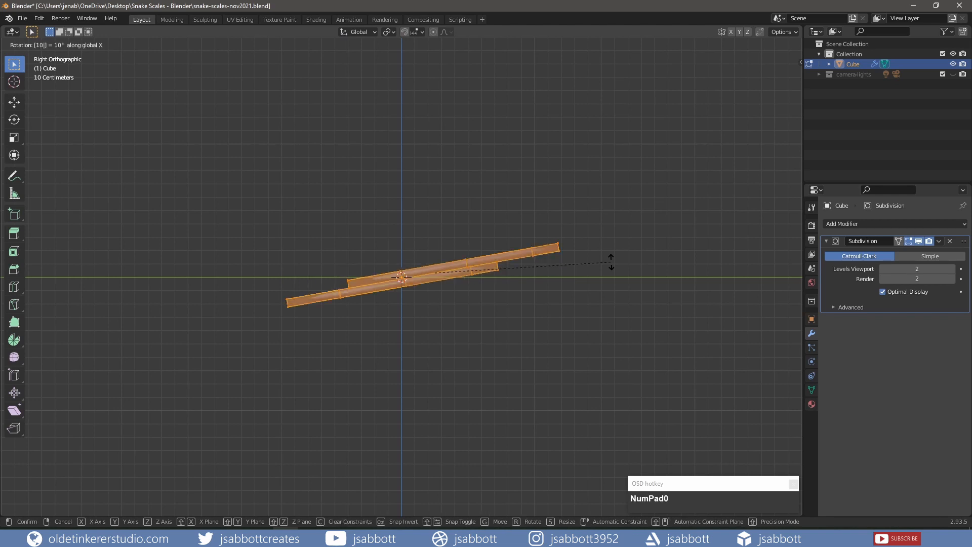
click(611, 262)
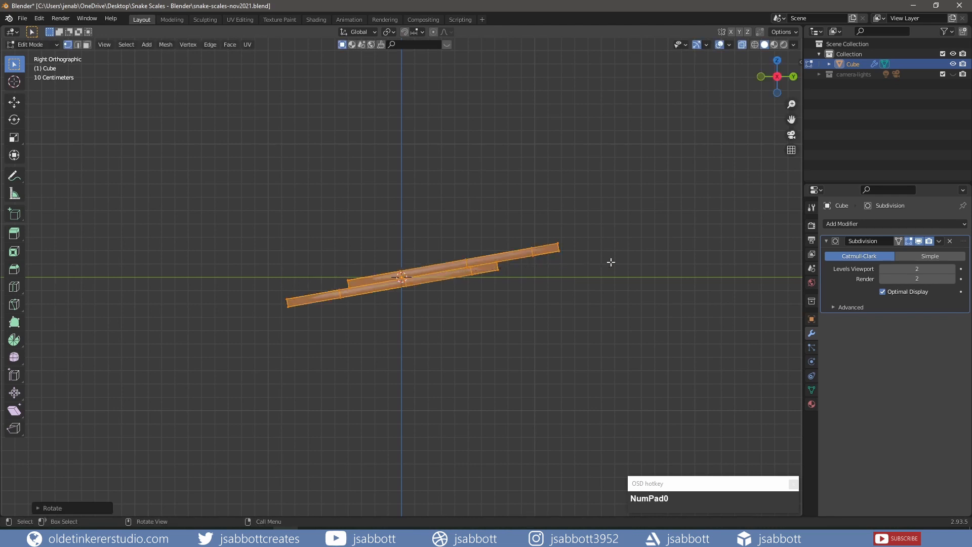
Set the four-scale object's geometry to its origin and shade the object smooth.
key(Tab)
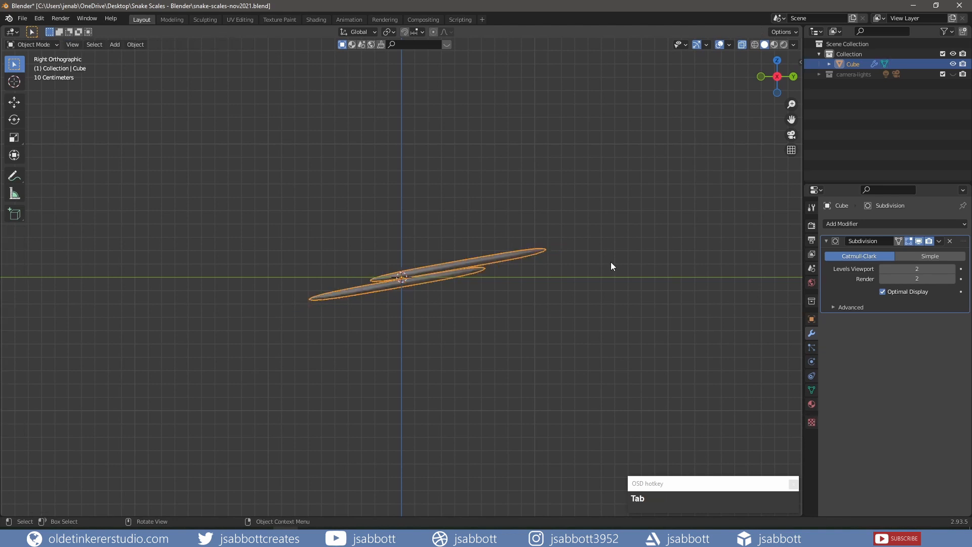
key(KP_1)
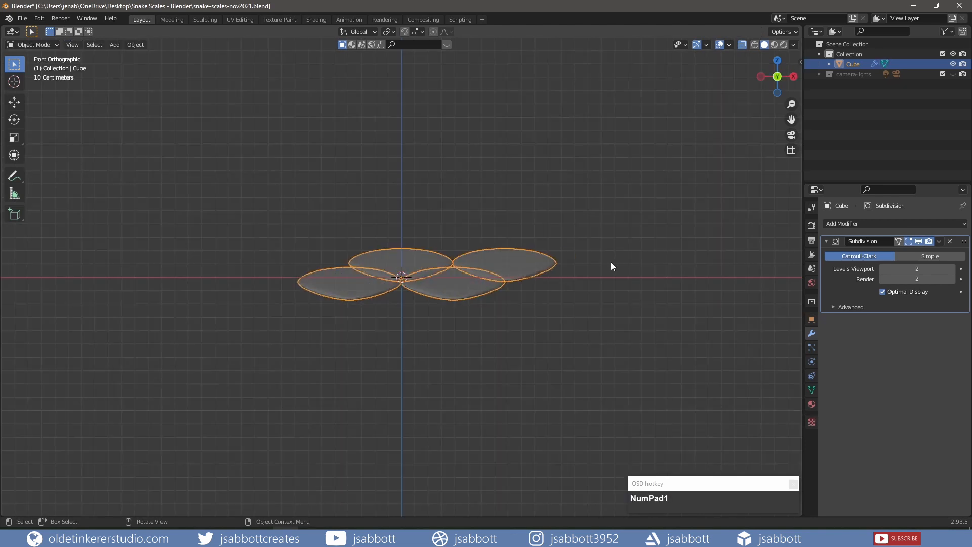
key(KP_7)
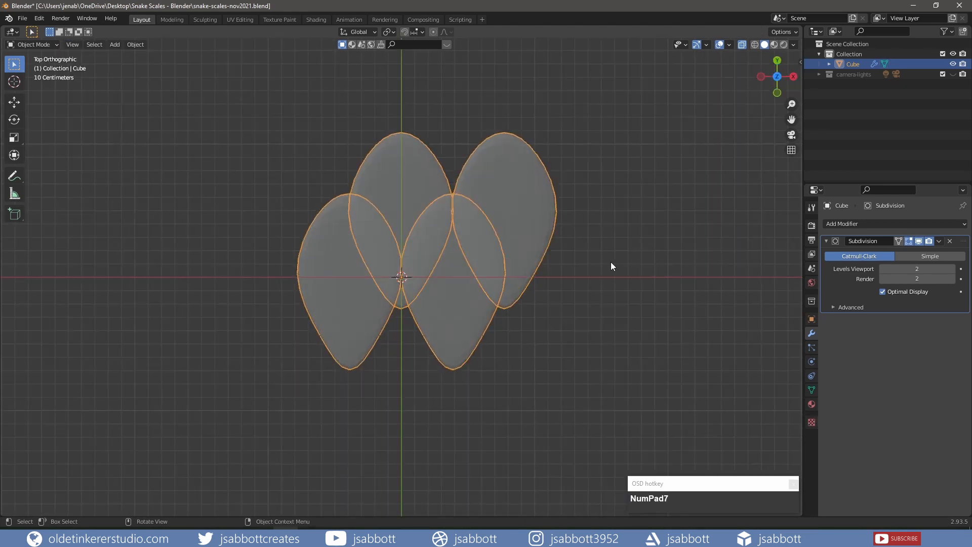
right_click(515, 201)
mouse_move(515, 199)
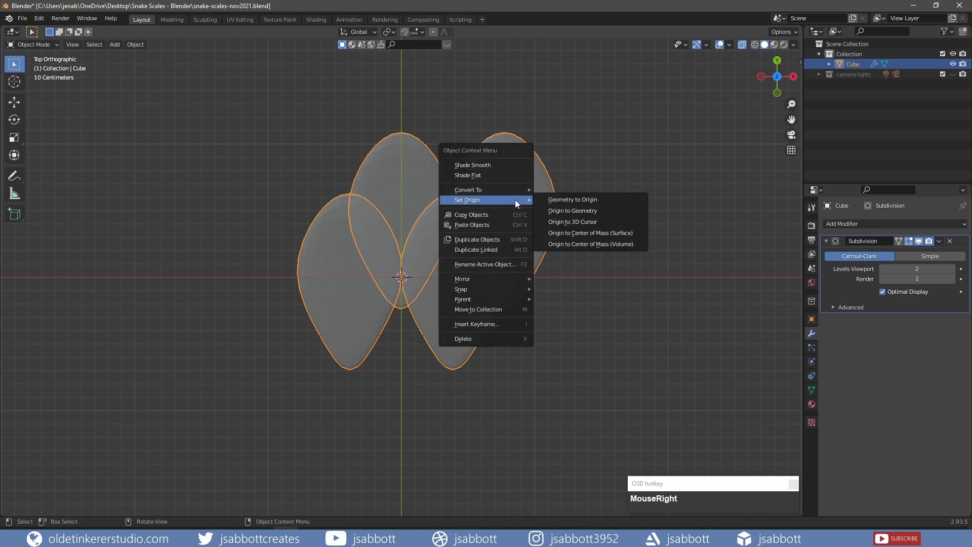
click(576, 201)
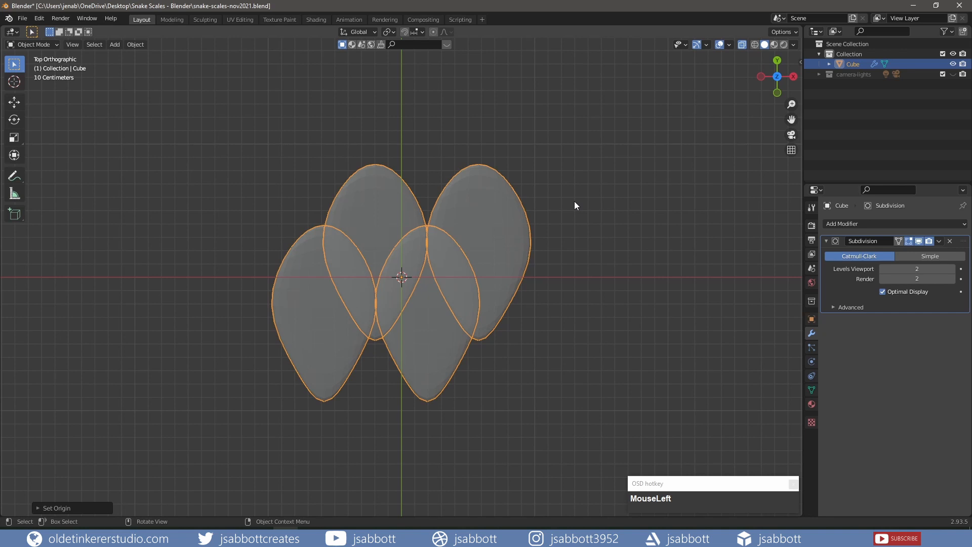
right_click(476, 226)
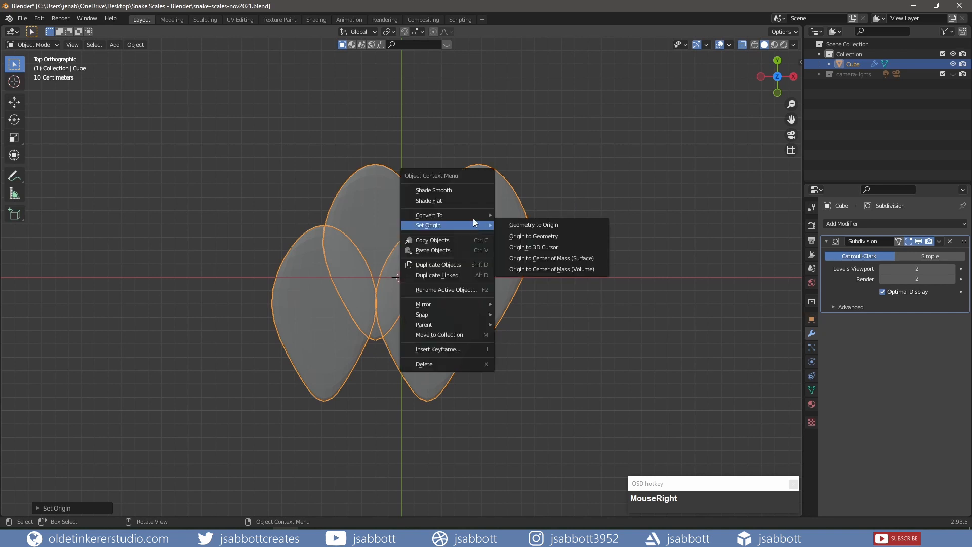
click(464, 192)
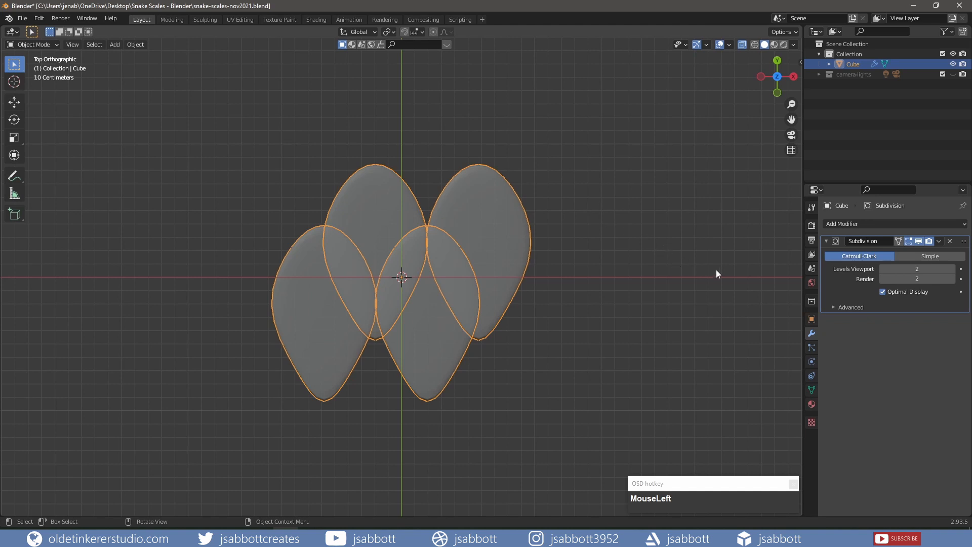
Add an Array modifier to the scales, place it above the Subdivision modifier, and set its count to 8.
click(885, 225)
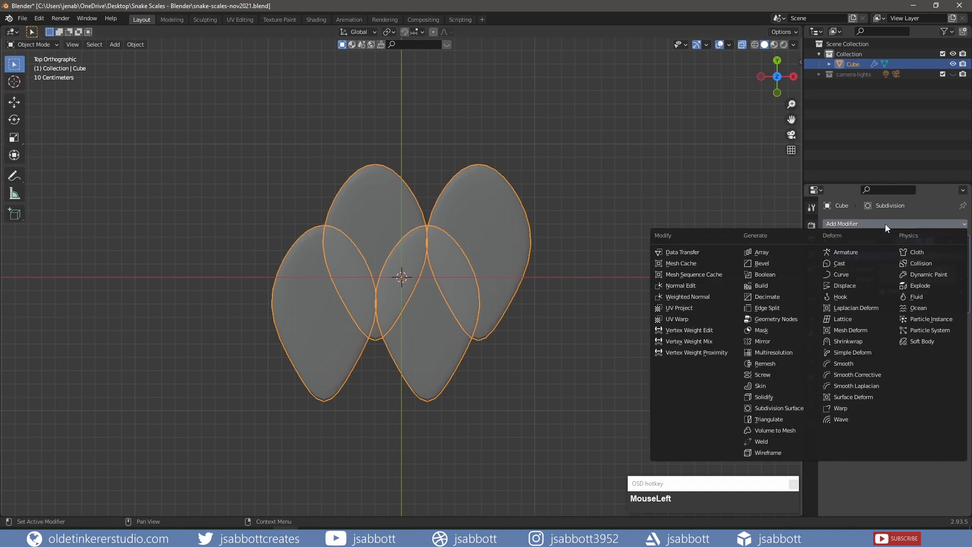
click(761, 252)
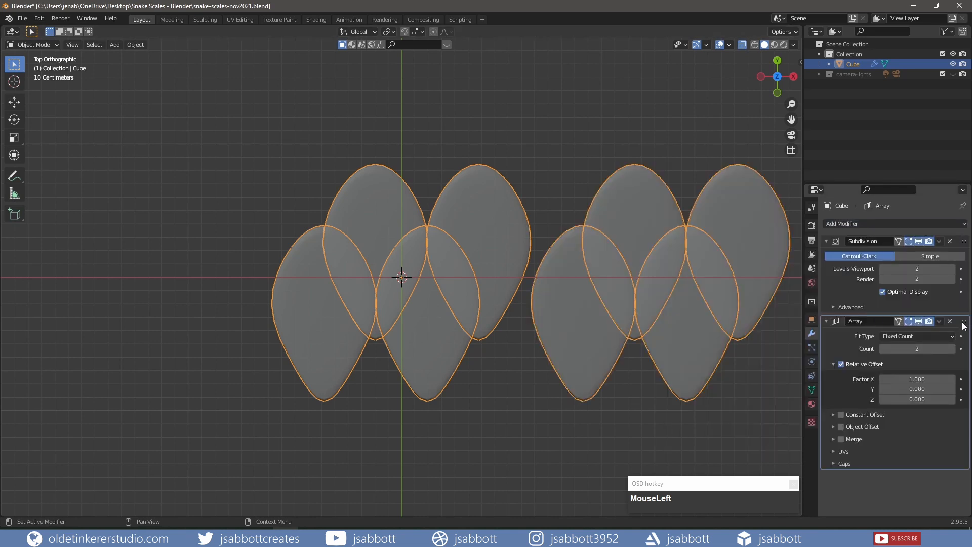
drag(963, 321, 949, 238)
shift+middle_drag(667, 272, 542, 278)
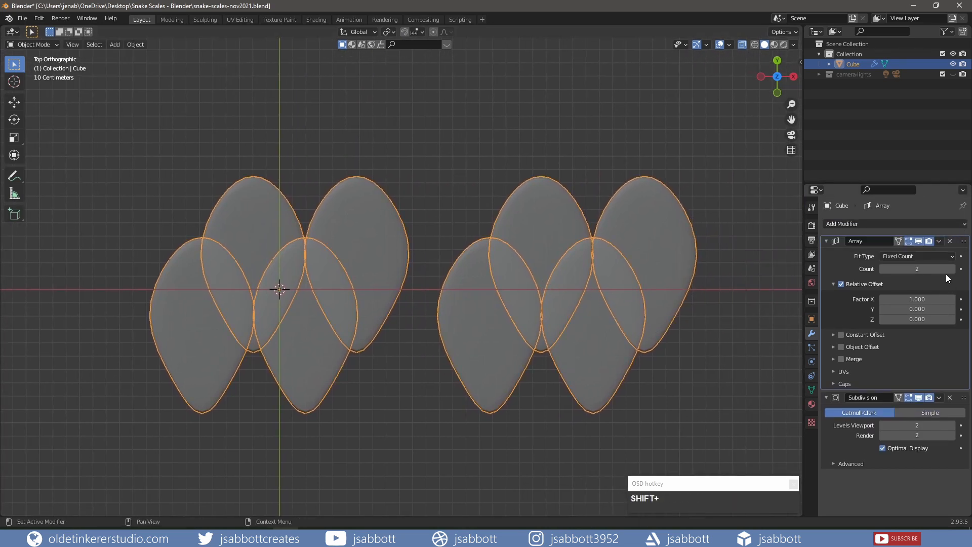
click(923, 269)
text(8)
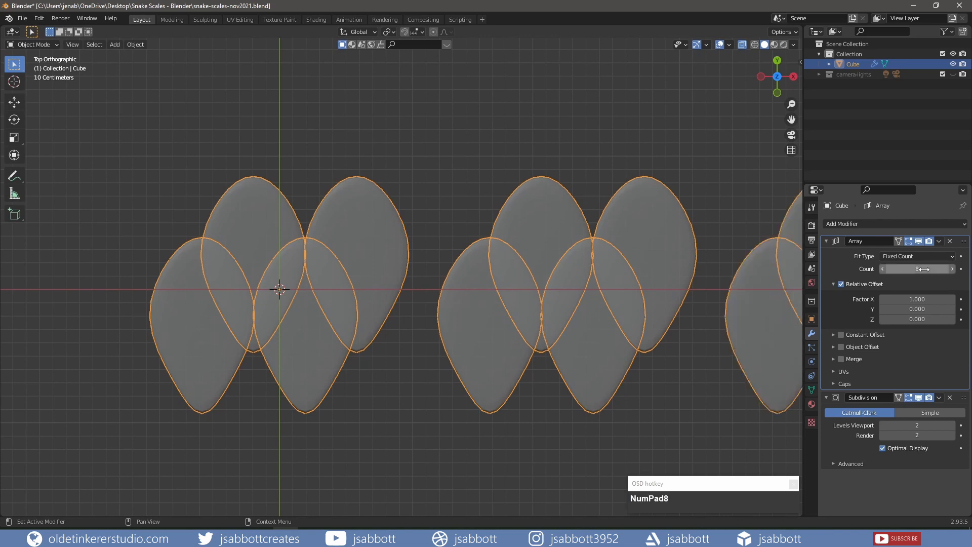
Set the Array modifier's relative offset Factor X to 0.72 so the repeated scale groups meet edge to edge.
click(917, 299)
text(0.7)
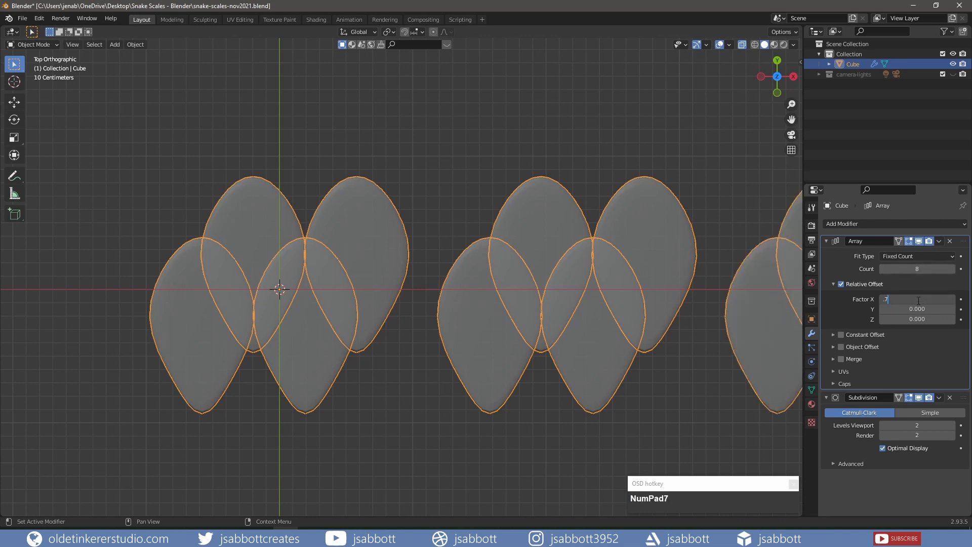
key(Return)
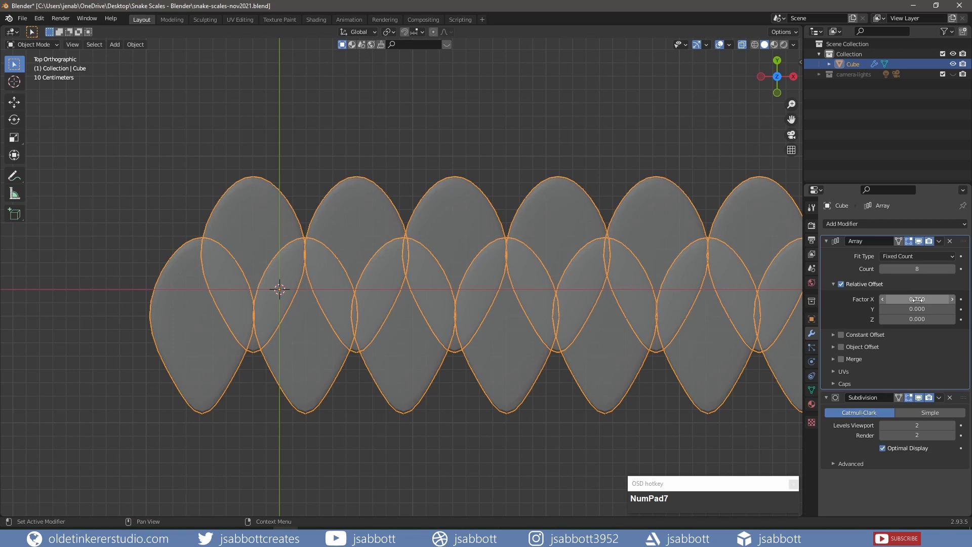
drag(916, 299, 933, 302)
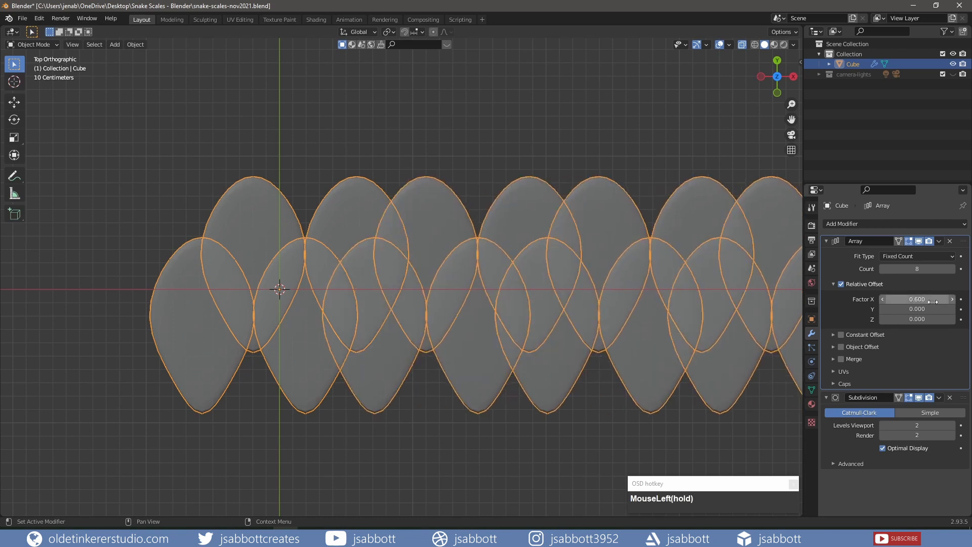
click(927, 302)
text(.7)
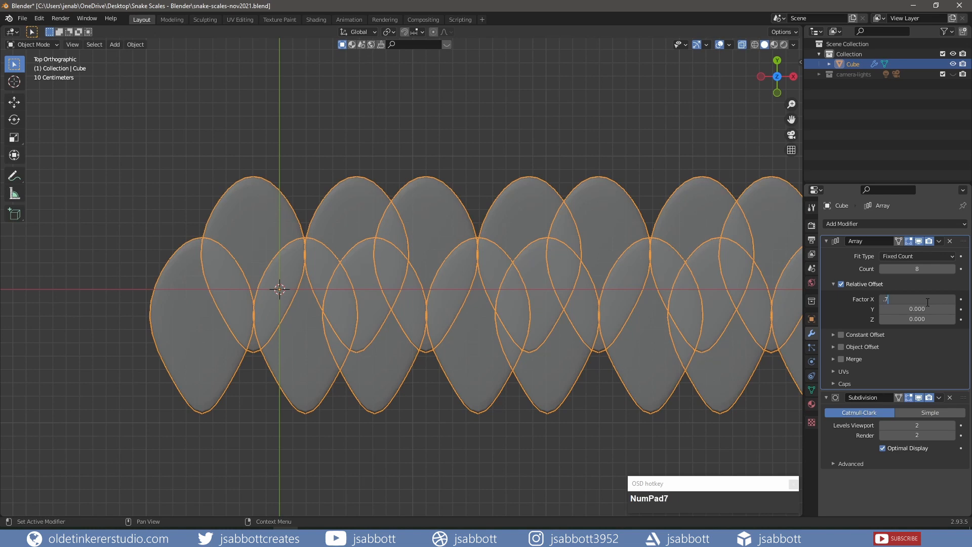
text(2)
key(Return)
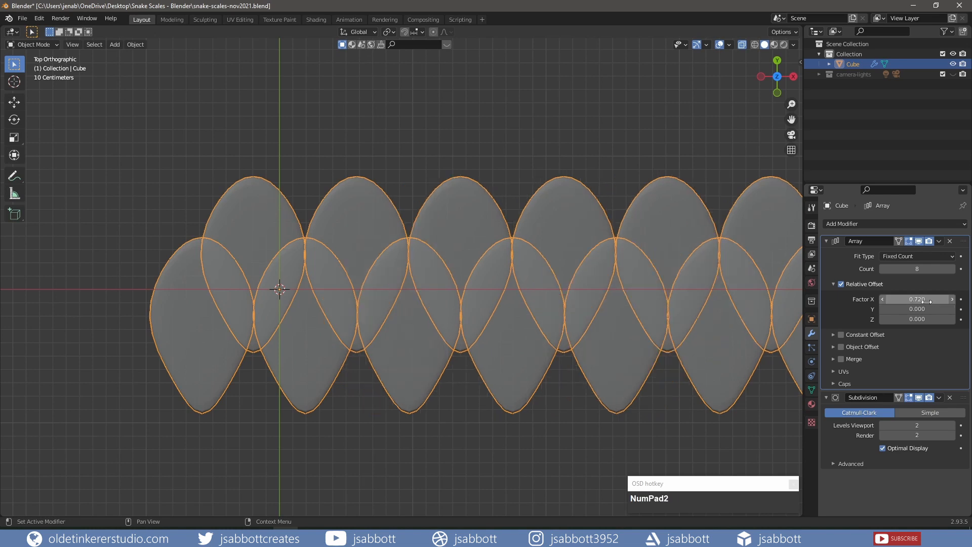
Try relative offset X factors of 0.82 and 0.73, and return the factor to 0.72.
click(953, 300)
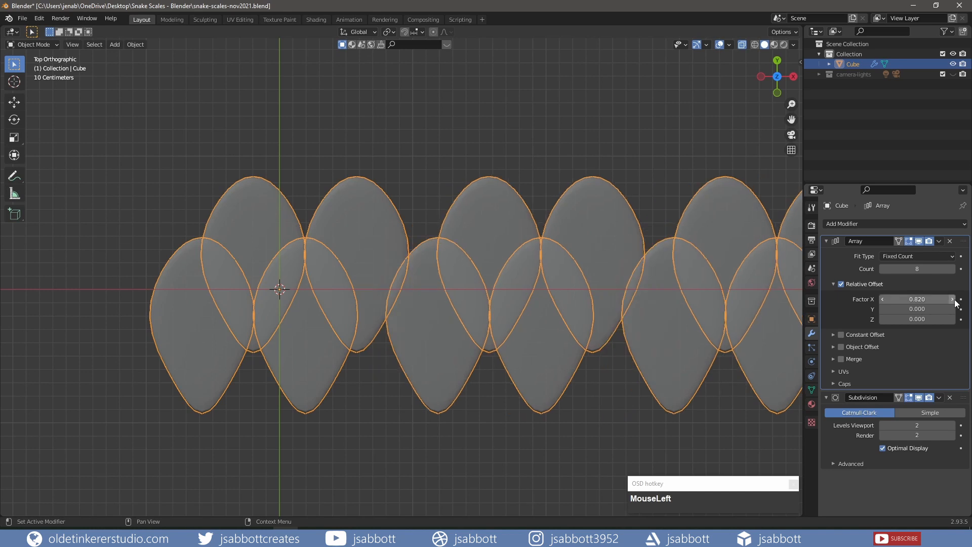
click(882, 299)
click(904, 301)
text(.73)
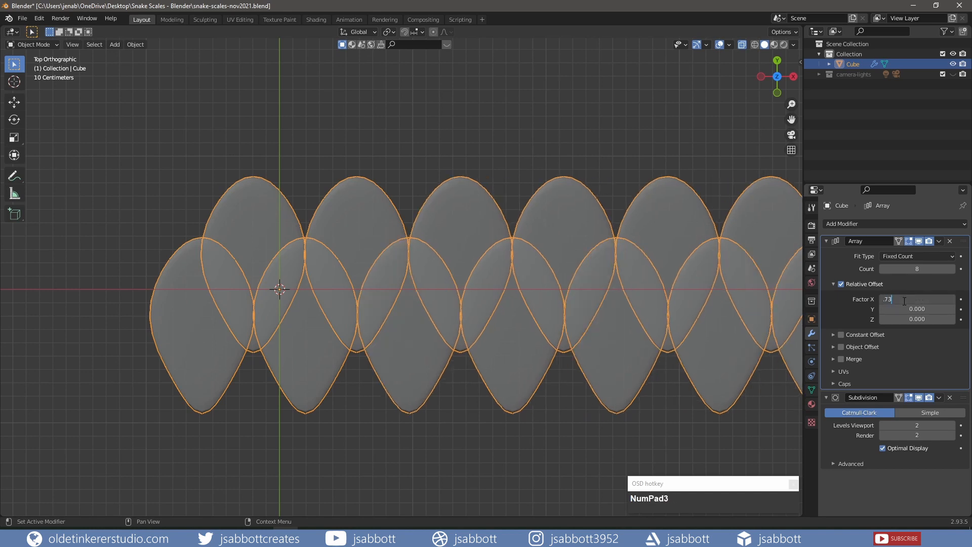
key(Return)
click(903, 301)
text(.72)
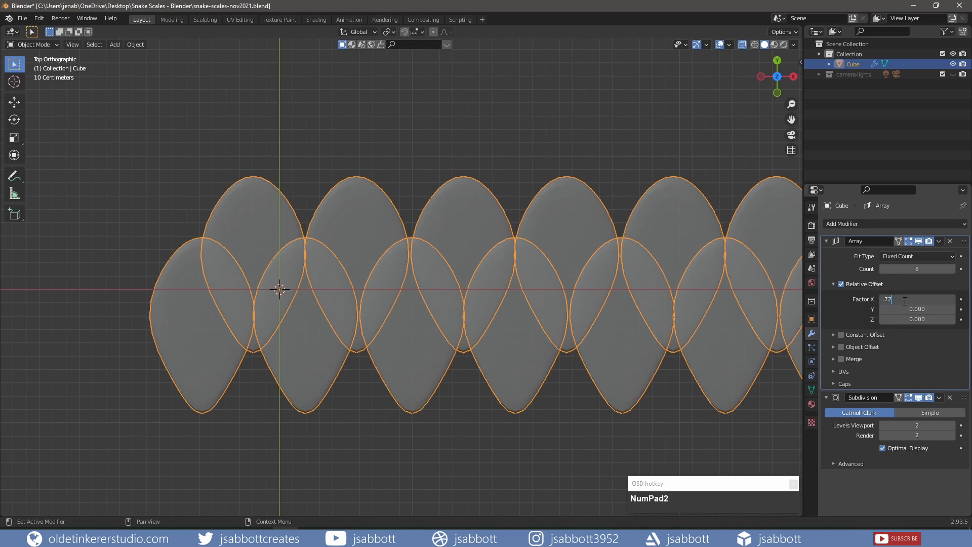
key(Return)
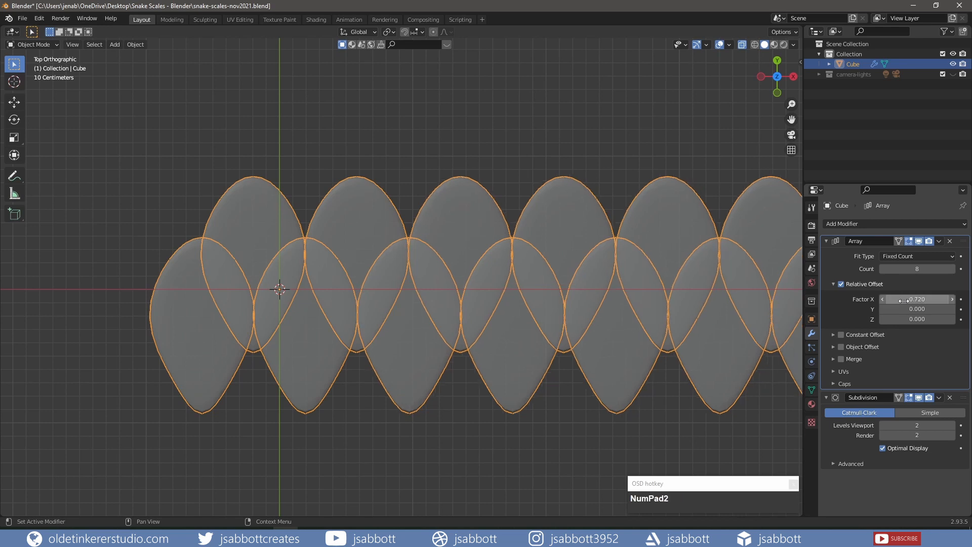
Turn off X-ray display and apply the Array modifier to the row of scales.
scroll(573, 310, down, 5)
shift+middle_drag(652, 265, 531, 224)
key(alt+z)
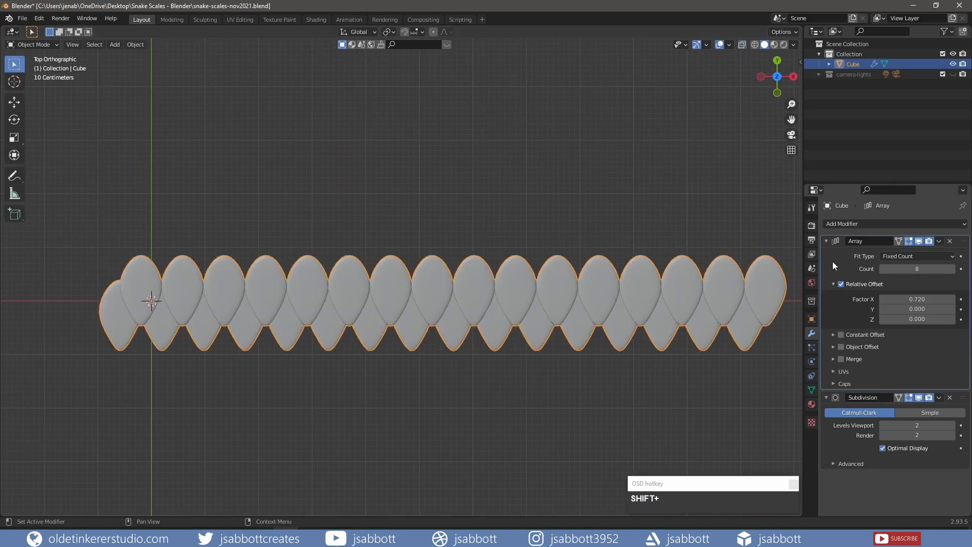
key(ctrl+a)
Move the geometry of the row of scales to its origin.
right_click(435, 282)
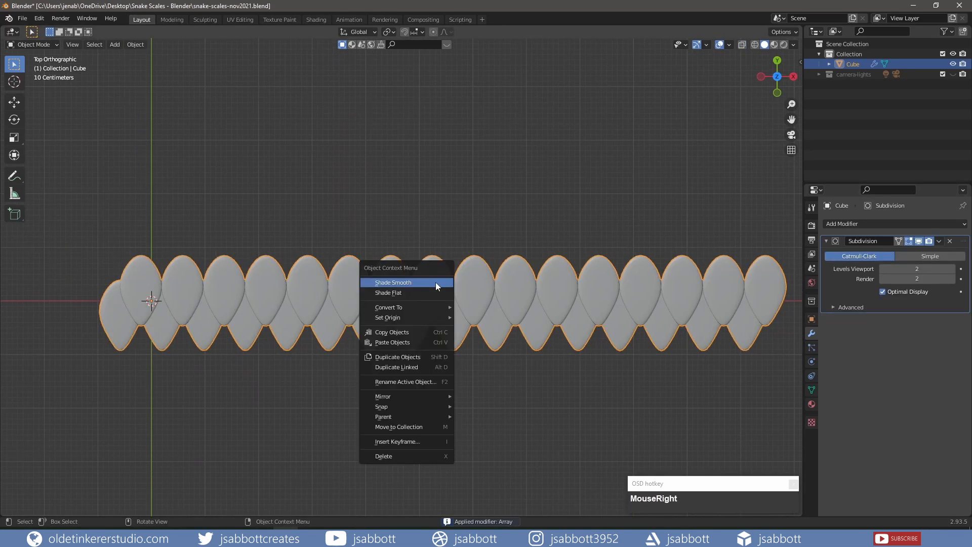
mouse_move(430, 317)
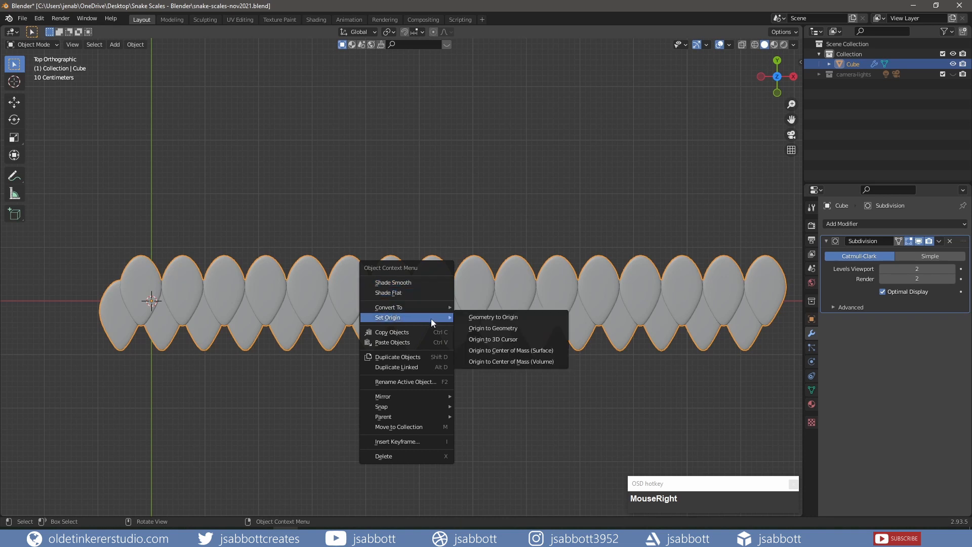
click(497, 318)
Add a cube at the centre of the row of scales and scale it by 0.03 along Z in front view.
shift+middle_drag(215, 306, 458, 295)
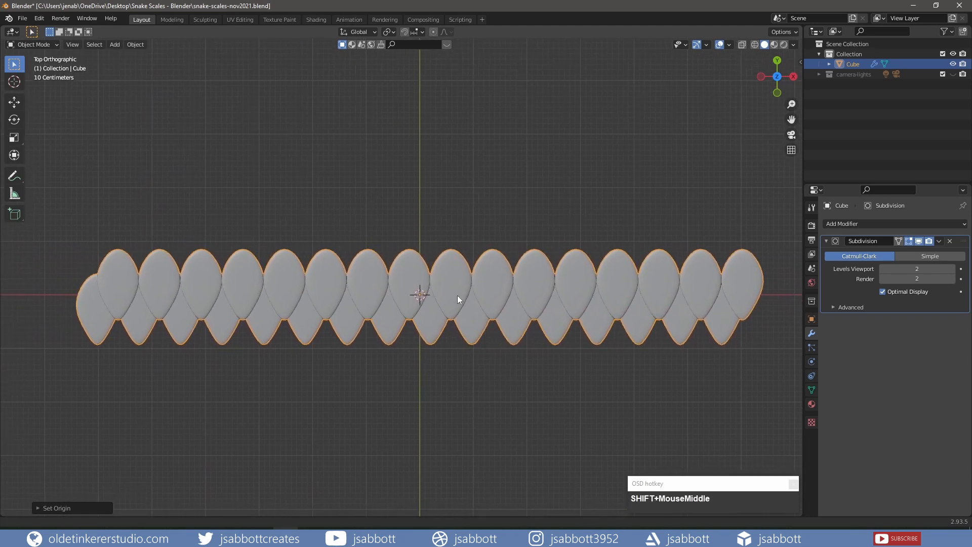
key(KP_1)
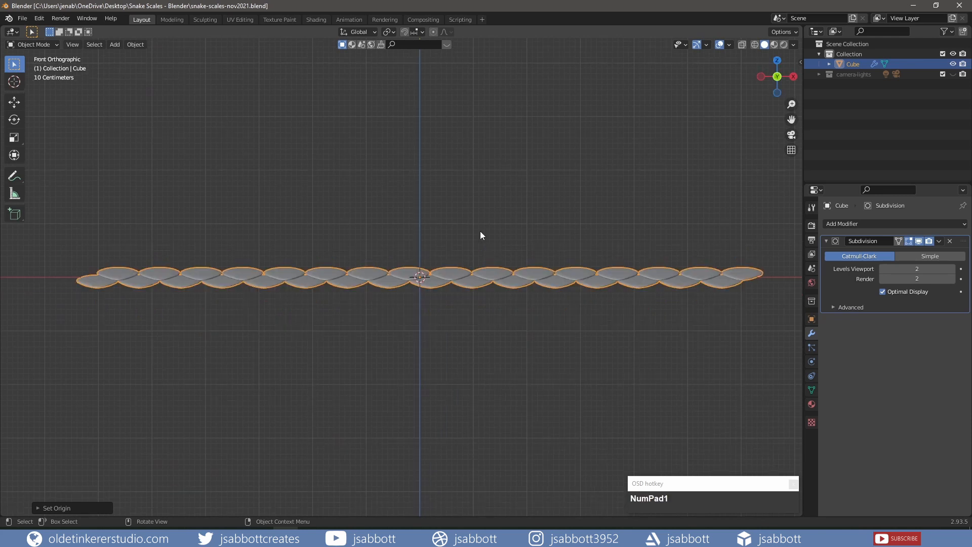
key(shift+a)
mouse_move(479, 231)
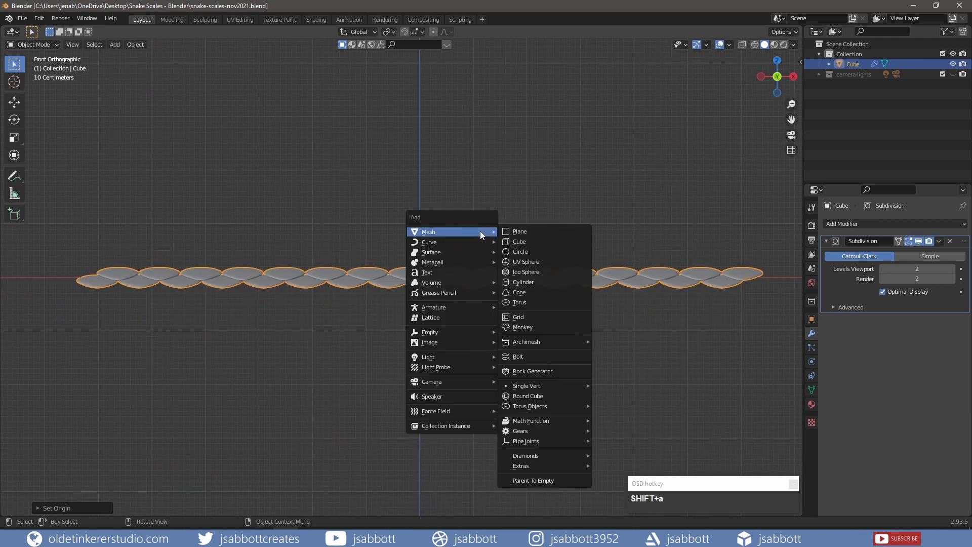
click(530, 240)
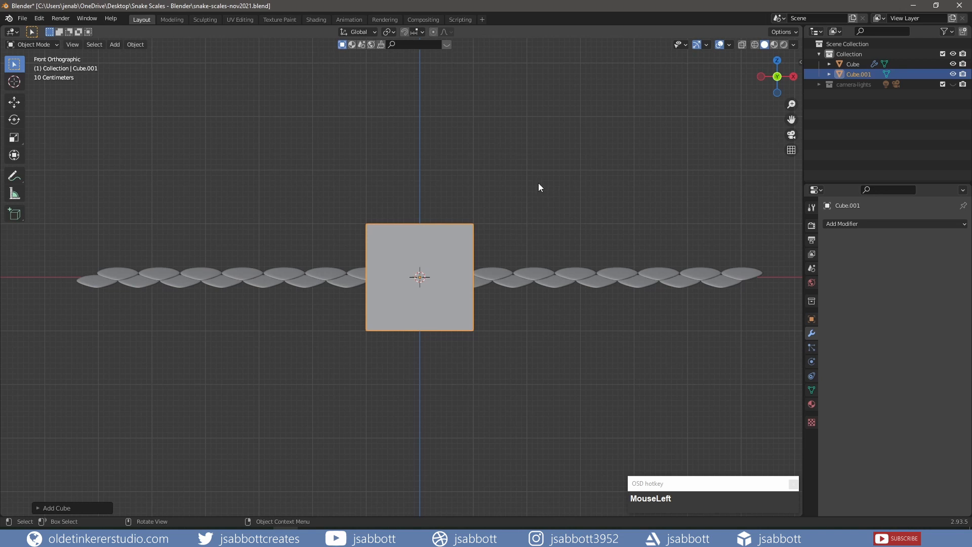
key(s)
key(z)
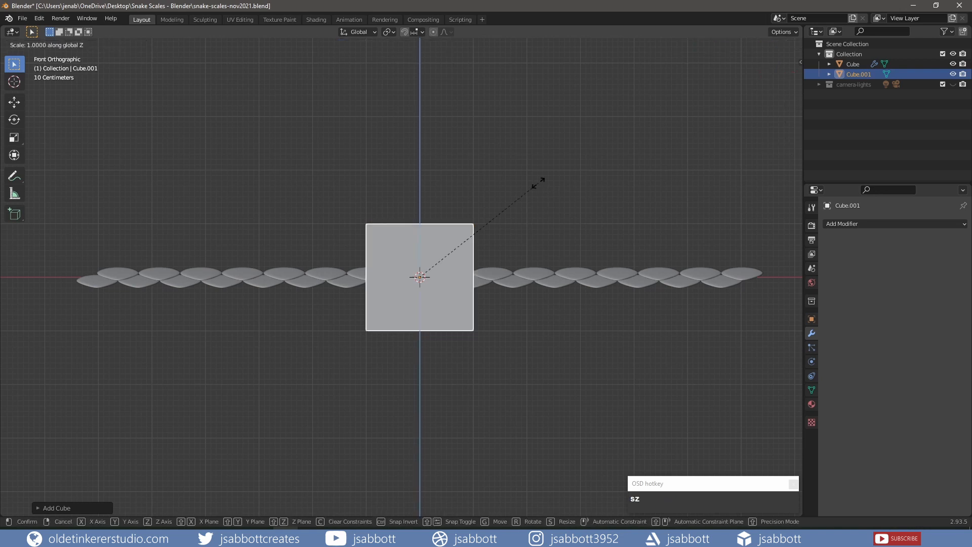
key(KP_Decimal)
key(KP_0)
key(KP_3)
key(Return)
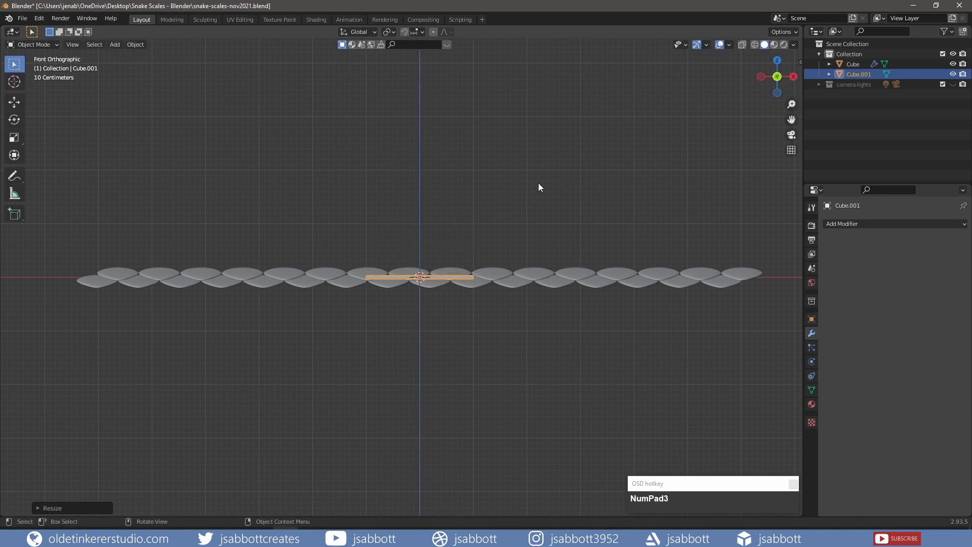
Scale the flattened cube by 0.7 along Y in top view.
key(KP_7)
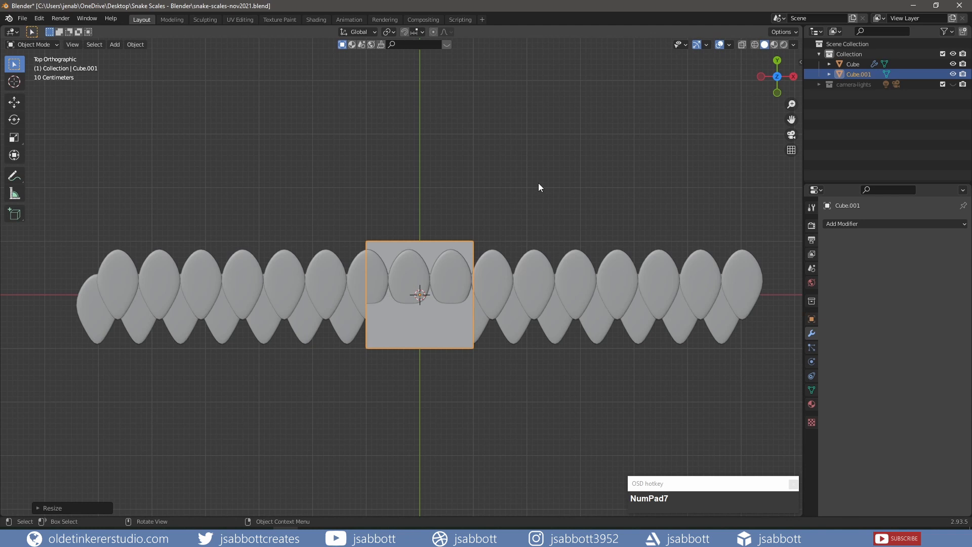
key(s)
key(y)
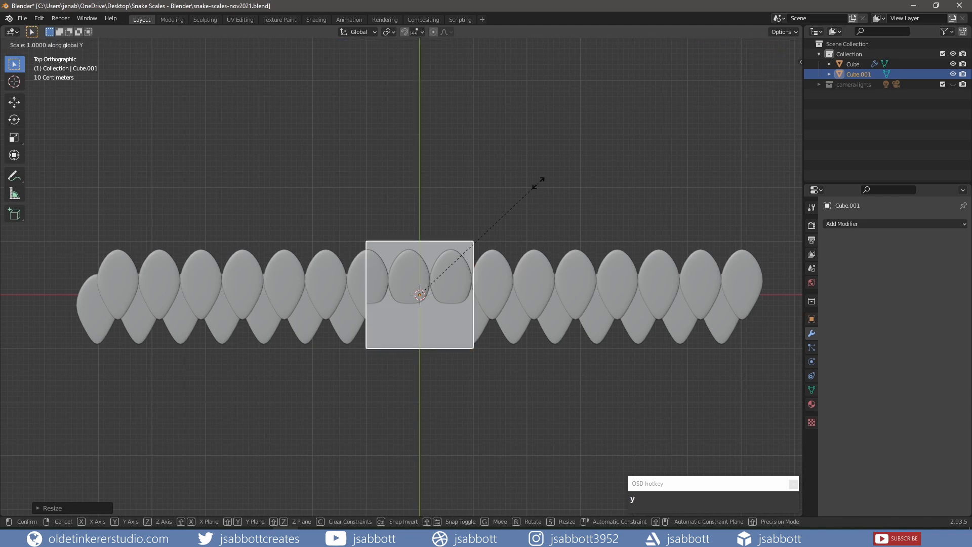
key(KP_Decimal)
key(KP_7)
click(538, 182)
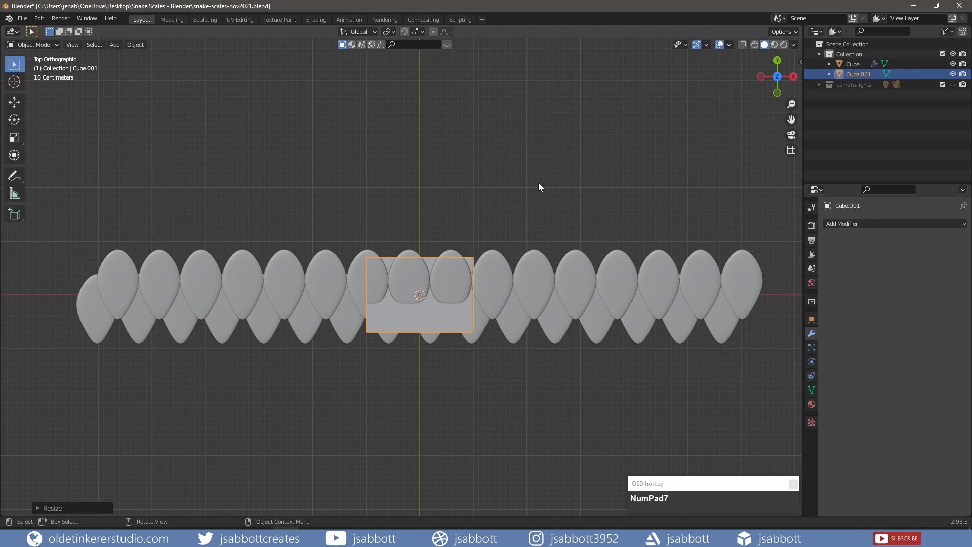
Scale the flattened cube by 4.75 along X and apply its object transform.
key(s)
key(x)
key(KP_4)
key(KP_Decimal)
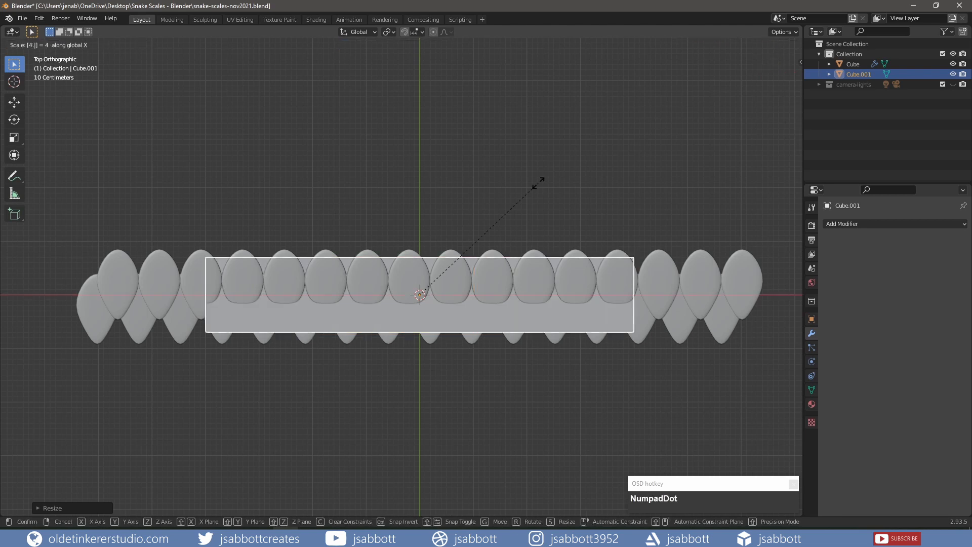
key(KP_7)
key(KP_5)
click(538, 183)
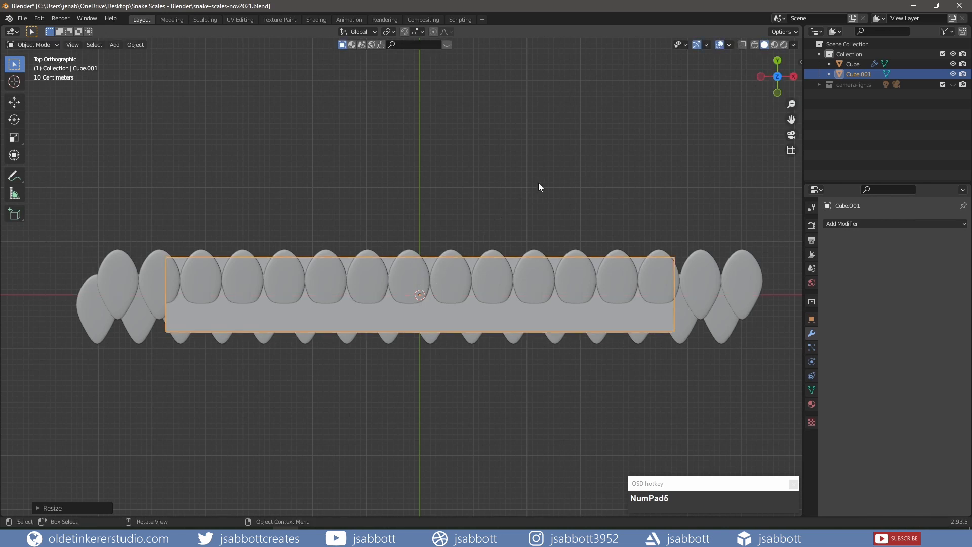
key(ctrl+a)
click(438, 204)
Move the slab about 10.3 m in the negative X direction so its end overlaps the first scales of the row.
scroll(434, 208, down, 1)
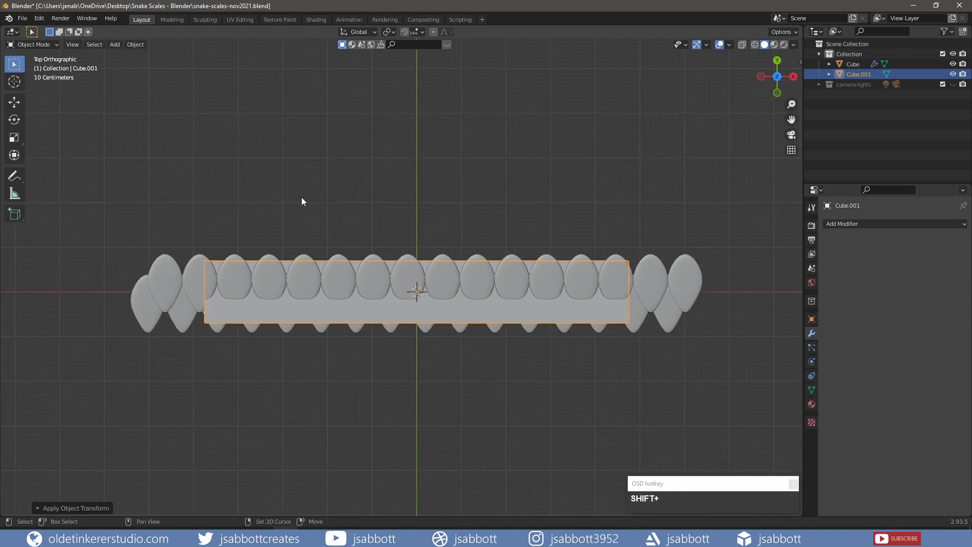
shift+middle_drag(302, 200, 513, 164)
key(g)
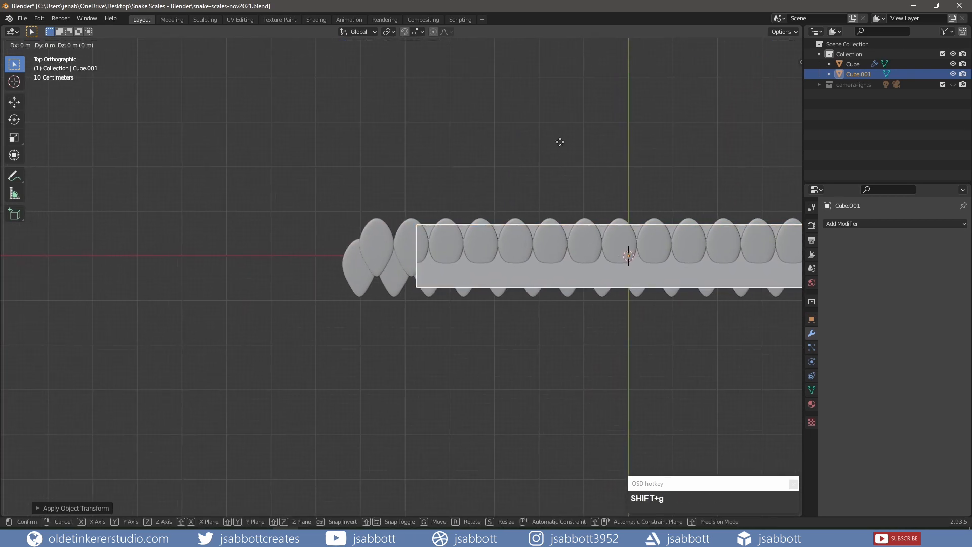
key(x)
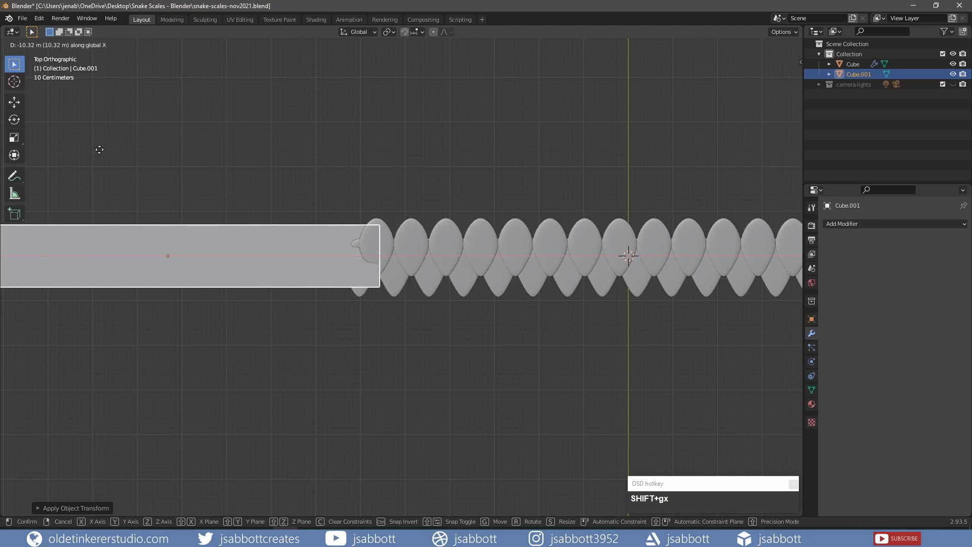
click(97, 150)
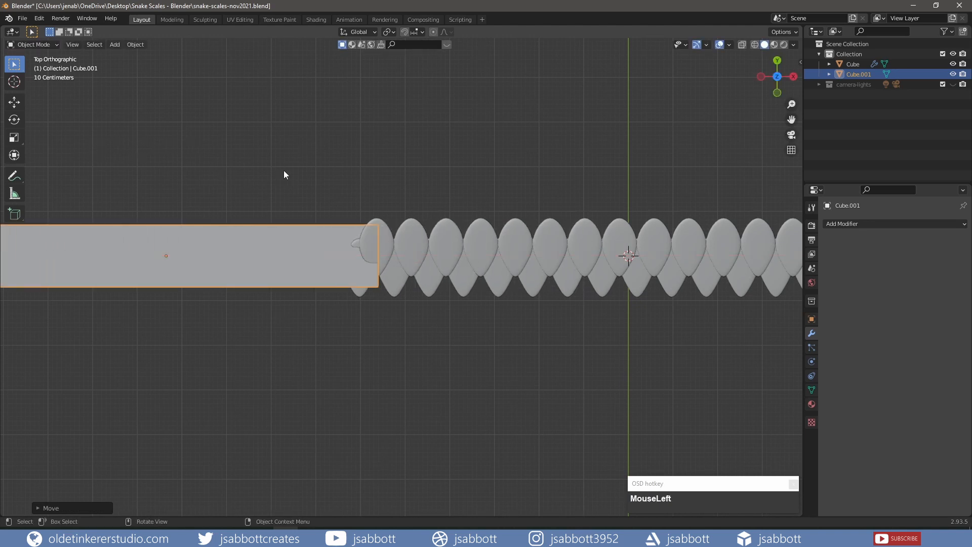
Add centred loop cuts to the slab in Edit Mode, one across its width and one along its length.
scroll(284, 171, down, 2)
shift+middle_drag(299, 169, 326, 172)
key(Tab)
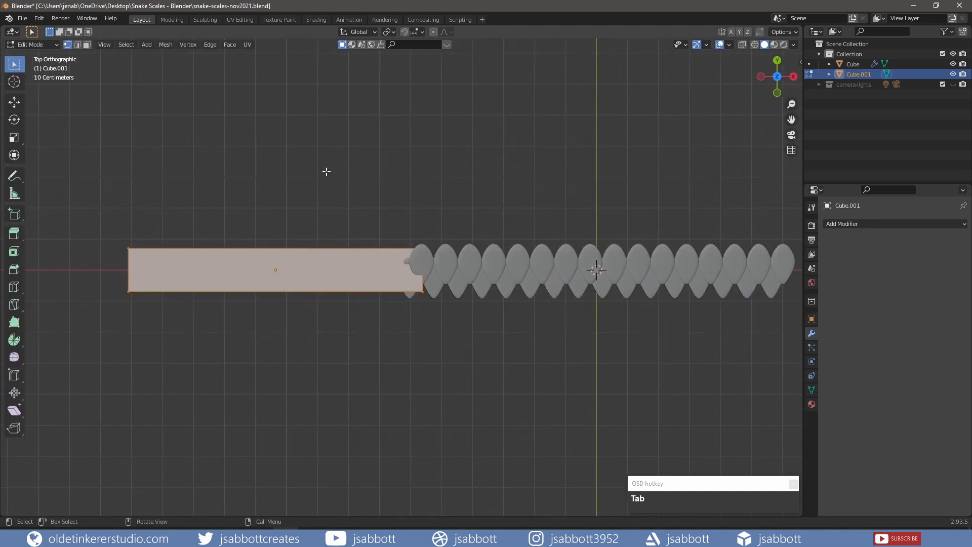
key(ctrl+r)
click(282, 292)
click(281, 292)
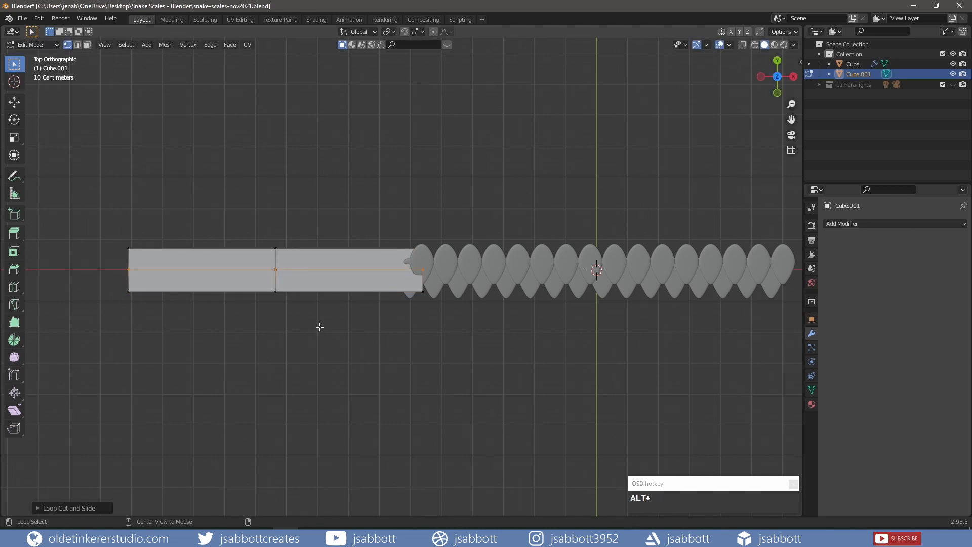
Turn on X-ray display and add a Subdivision Surface modifier with 2 viewport levels to the slab.
key(alt+z)
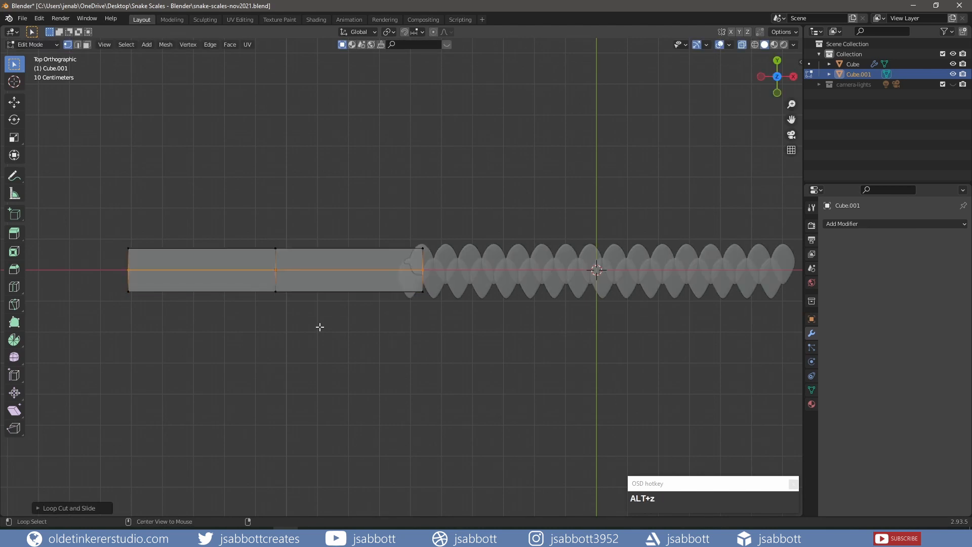
click(891, 224)
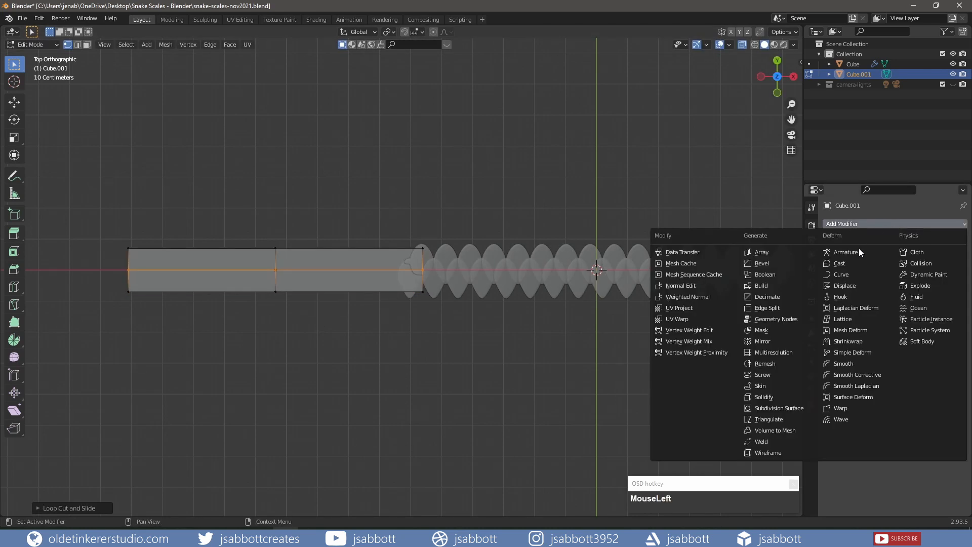
click(795, 410)
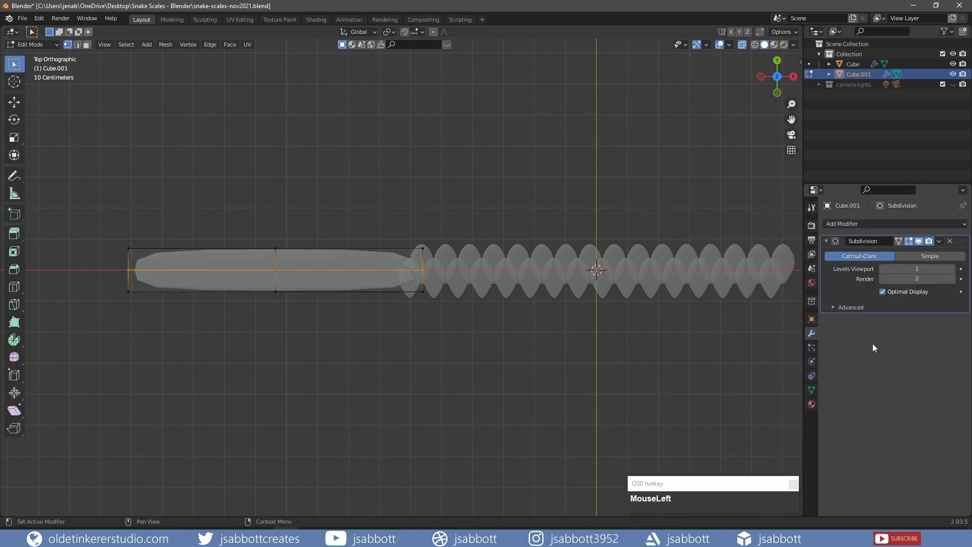
click(956, 269)
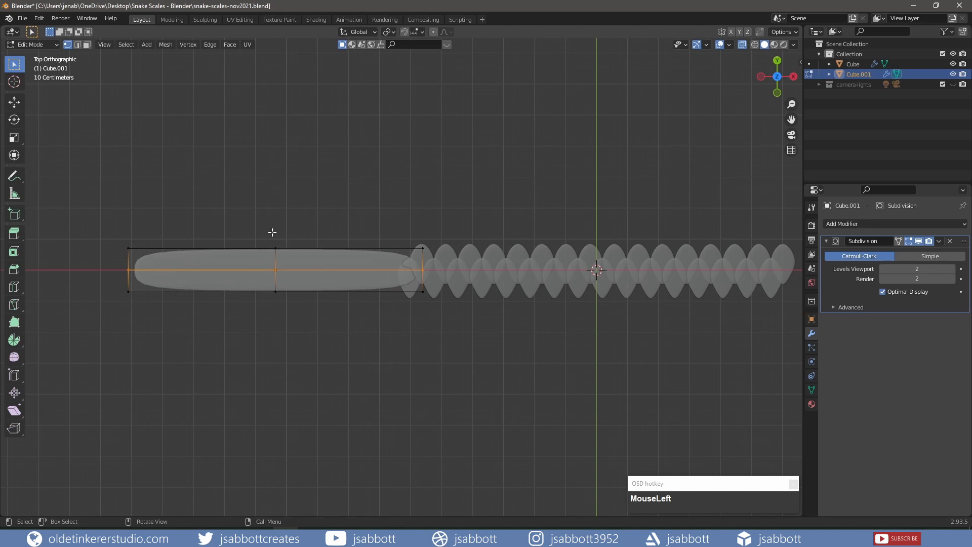
Move the middle vertices on the slab's upper edge 0.5 m in the positive Y direction.
drag(265, 241, 283, 257)
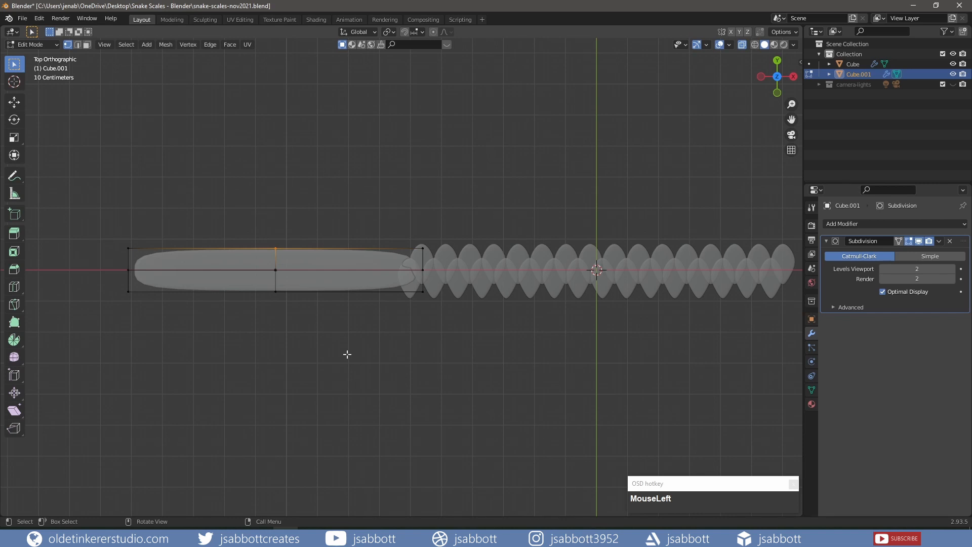
text(gy.5)
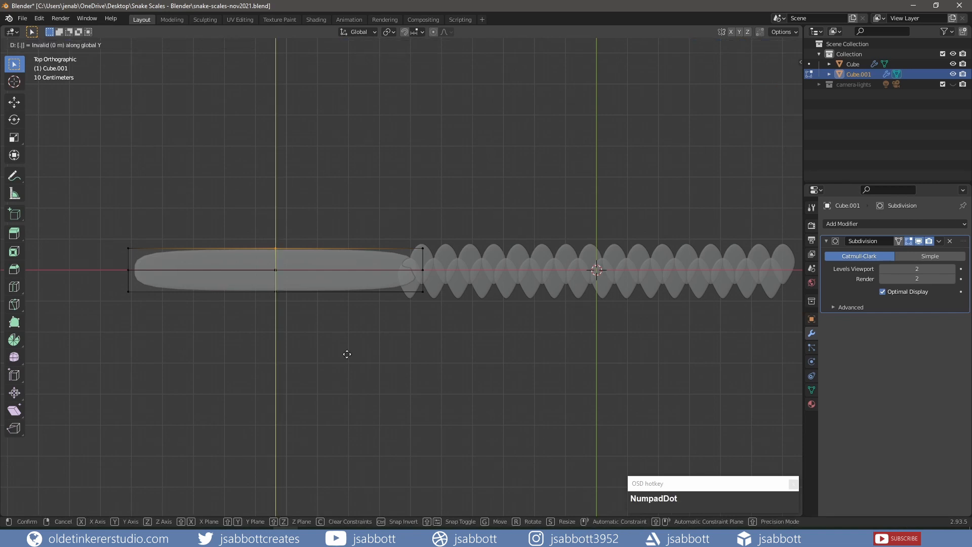
key(Return)
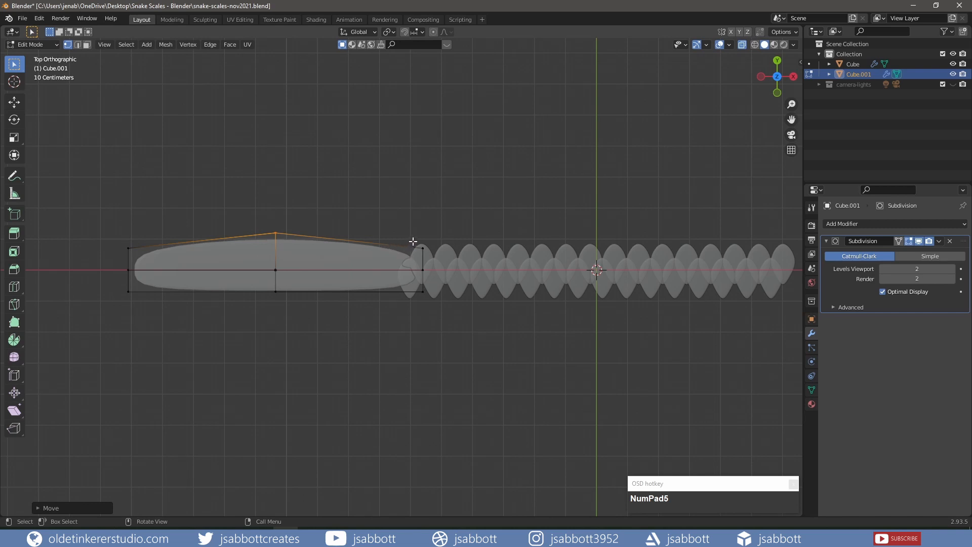
Move the corner vertices at both ends of the slab 0.5 m inwards along X and save the file.
drag(413, 241, 435, 308)
key(g)
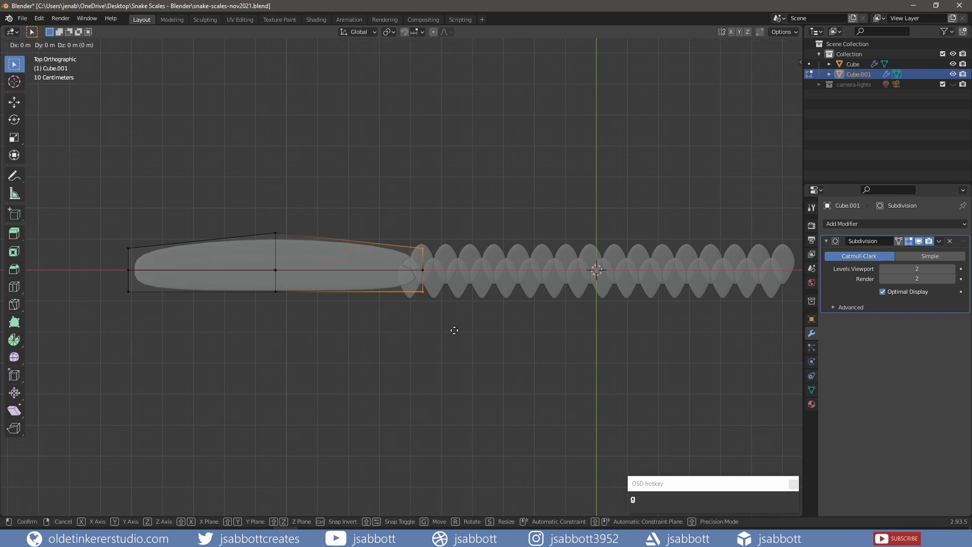
text(x-.05)
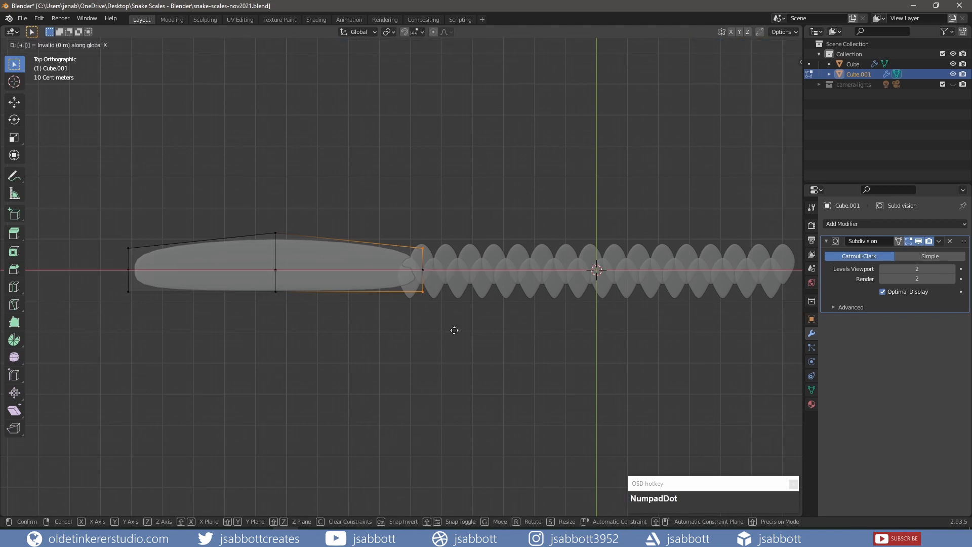
key(Return)
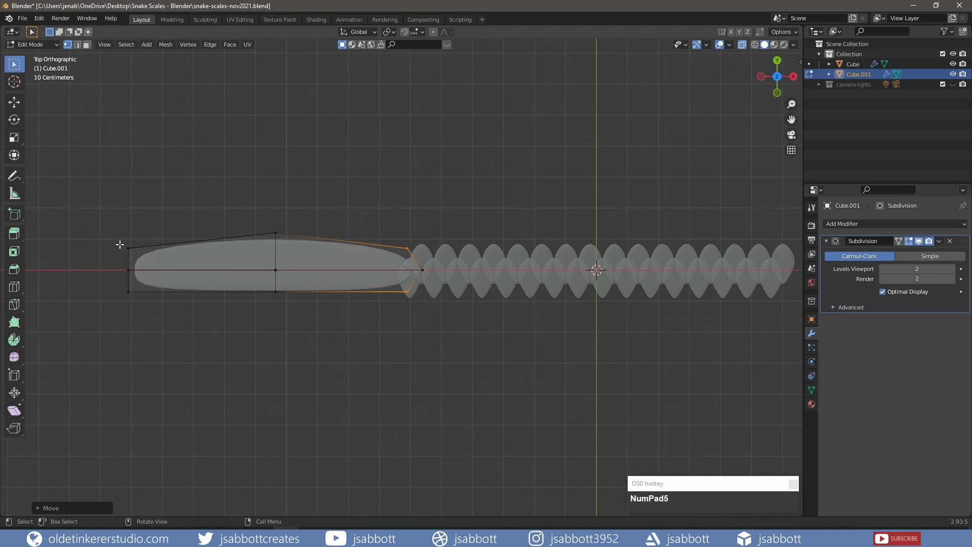
drag(119, 243, 140, 304)
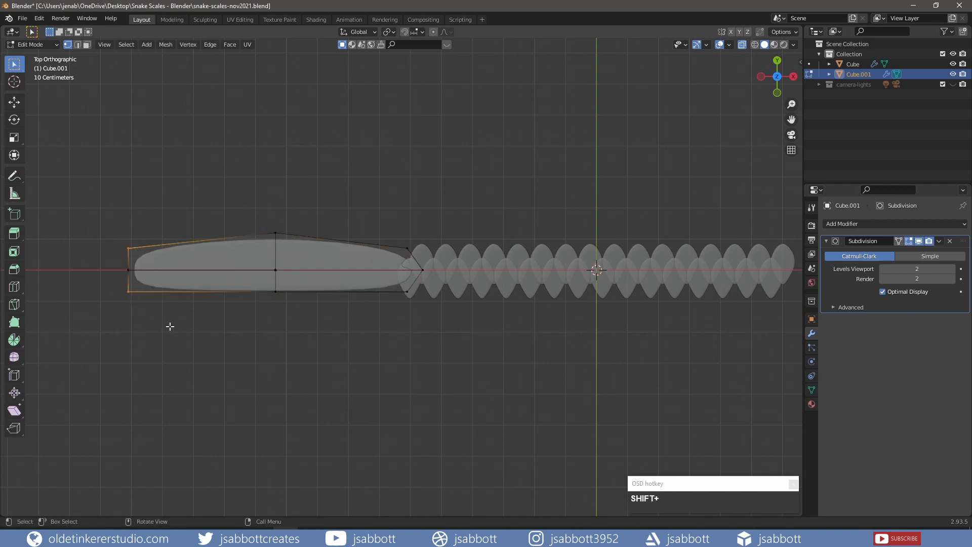
text(gx.05)
key(Return)
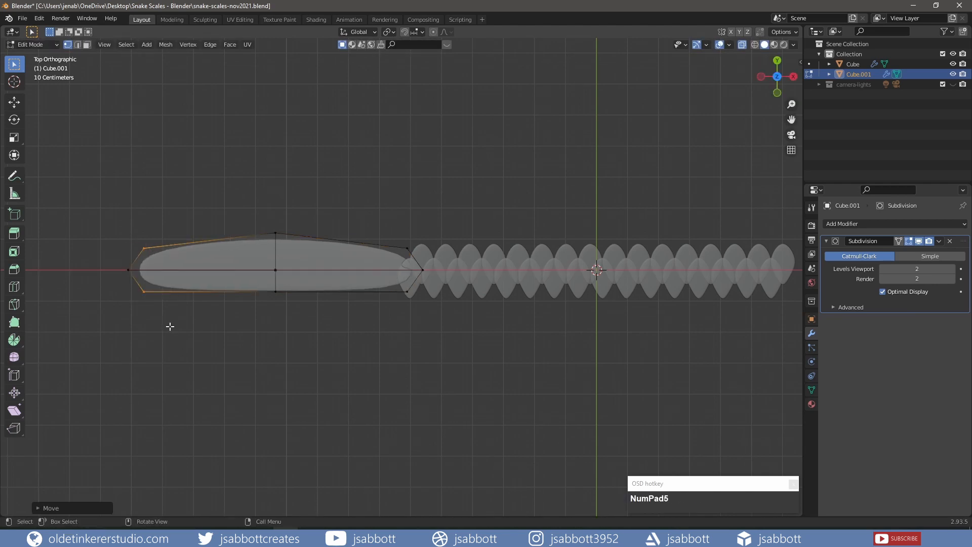
key(ctrl+s)
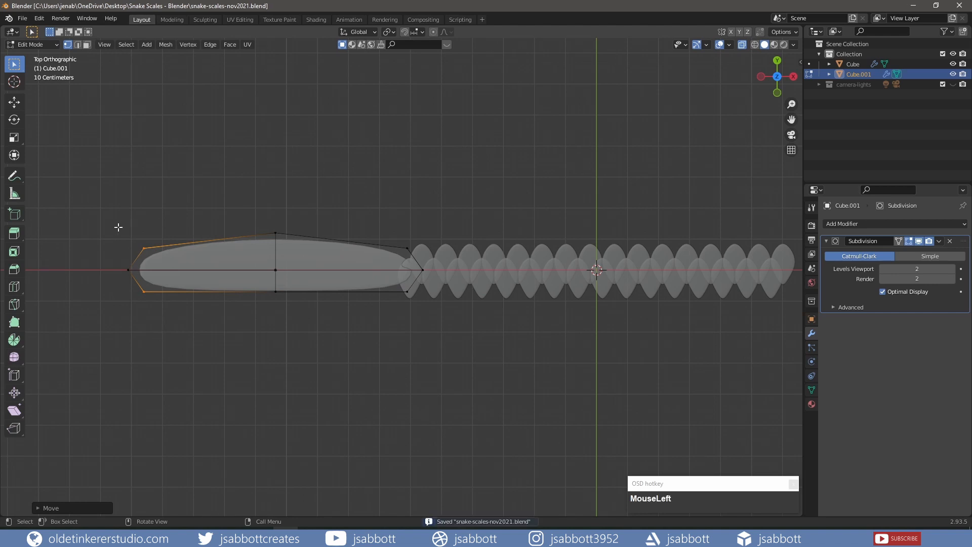
Move all vertices along the slab's upper edge about 0.16 m in the negative Y direction.
drag(110, 225, 418, 253)
scroll(439, 206, up, 5)
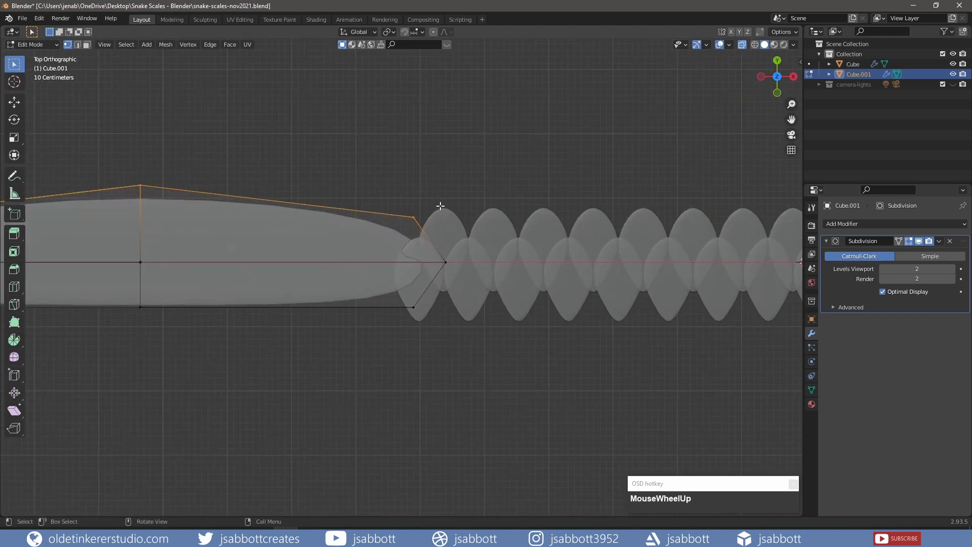
shift+middle_drag(303, 156, 395, 214)
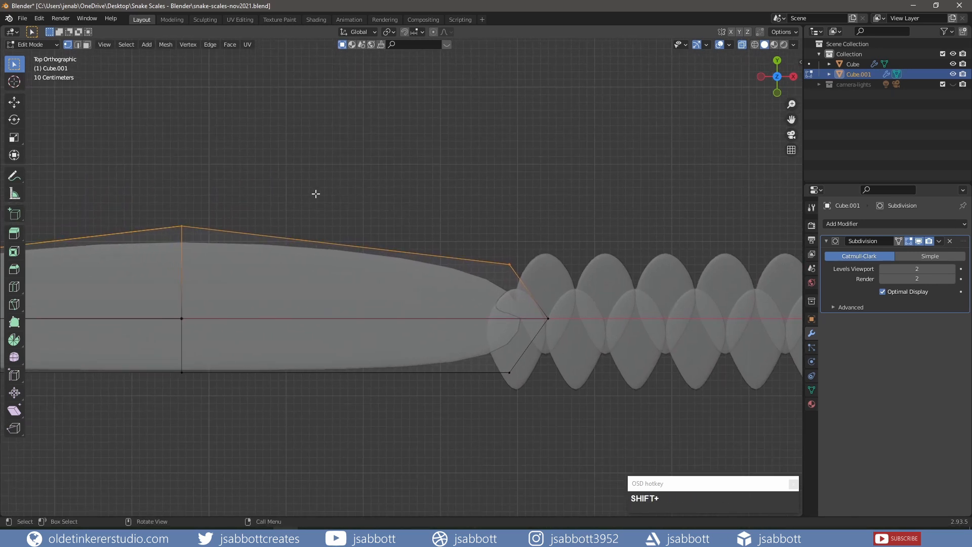
key(g)
key(y)
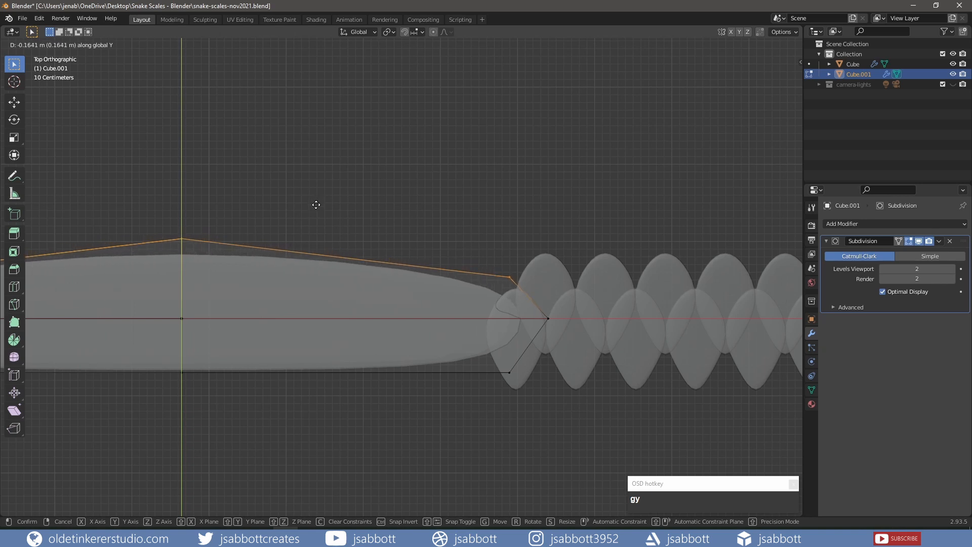
click(316, 204)
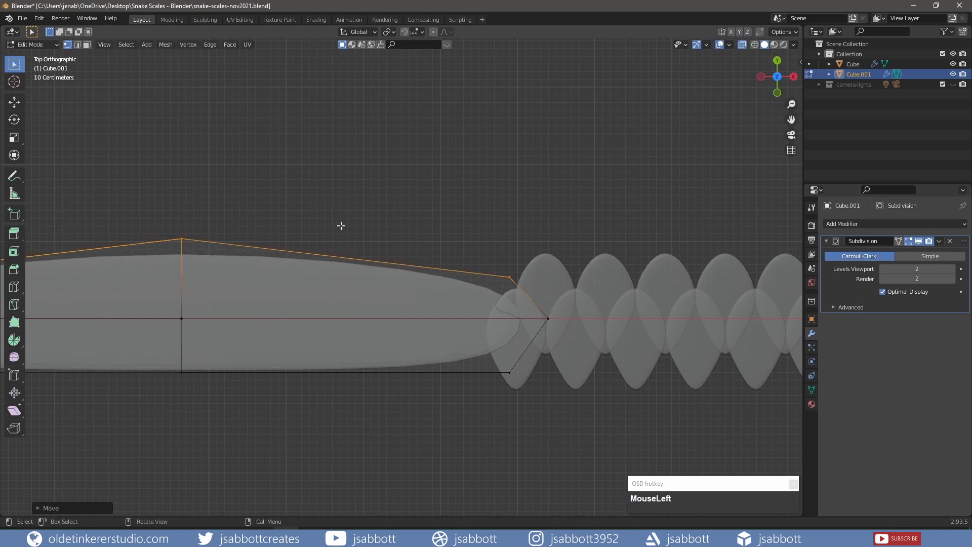
Move all vertices along the slab's lower edge about 0.21 m in the negative Y direction.
shift+middle_drag(216, 468, 345, 339)
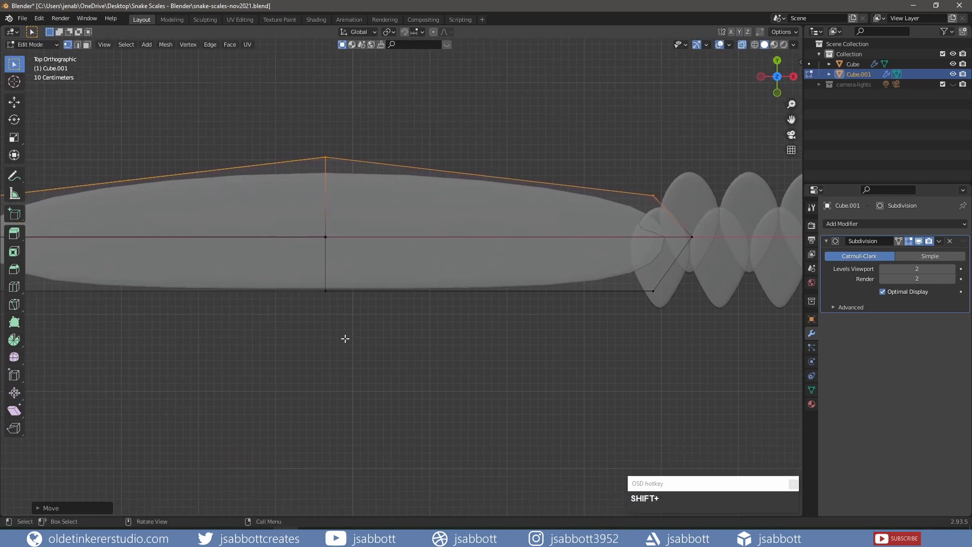
scroll(337, 340, down, 1)
drag(39, 276, 627, 299)
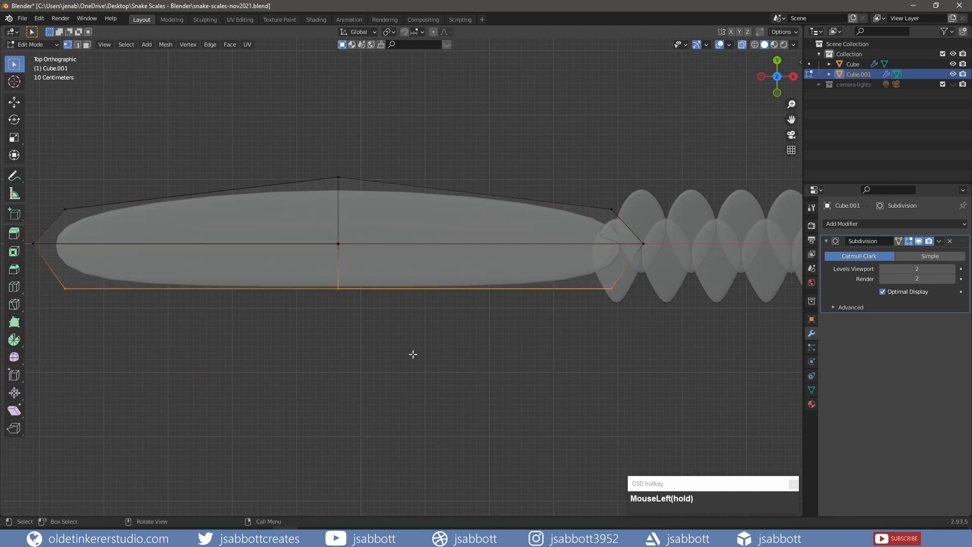
key(g)
key(y)
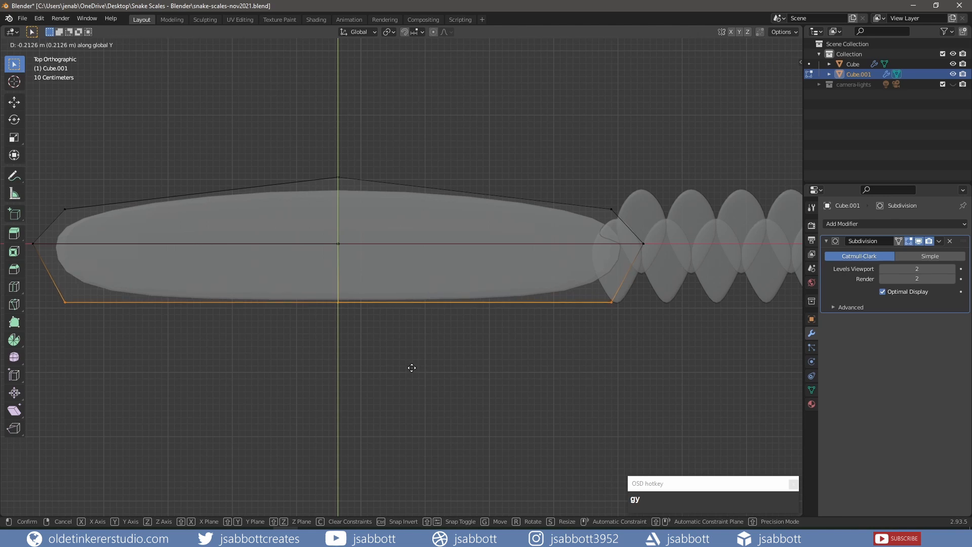
click(412, 367)
Try to rotate the entire slab mesh by -10° about the global X axis in the left orthographic view.
key(ctrl+KP_3)
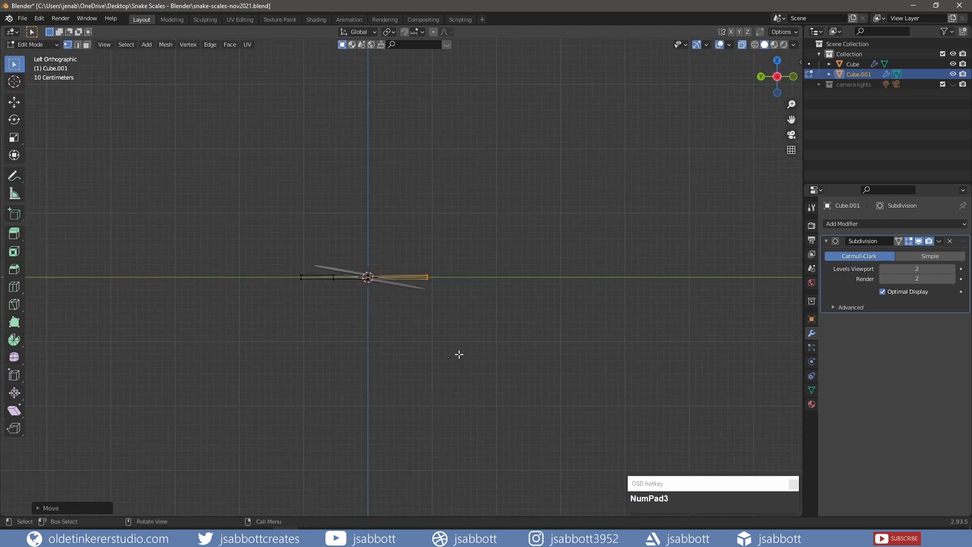
key(a)
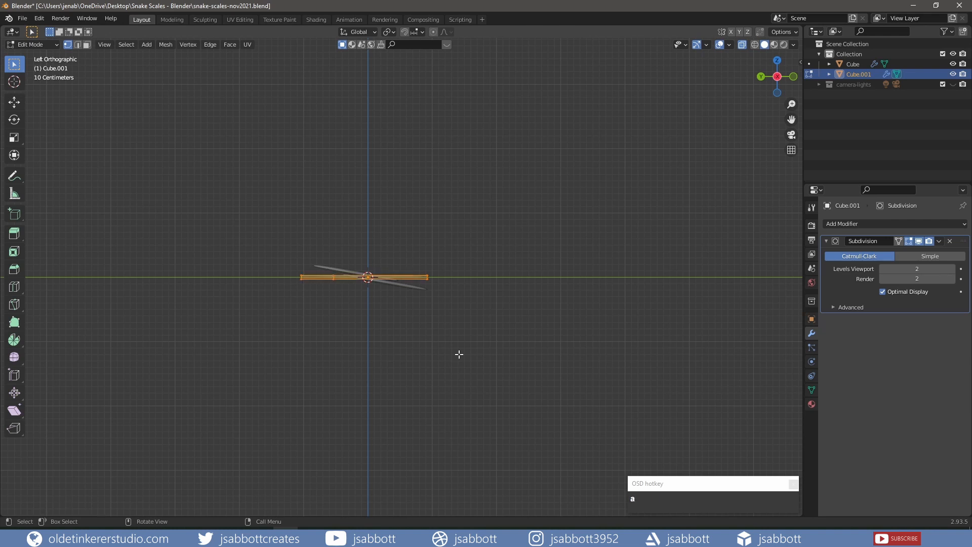
key(r)
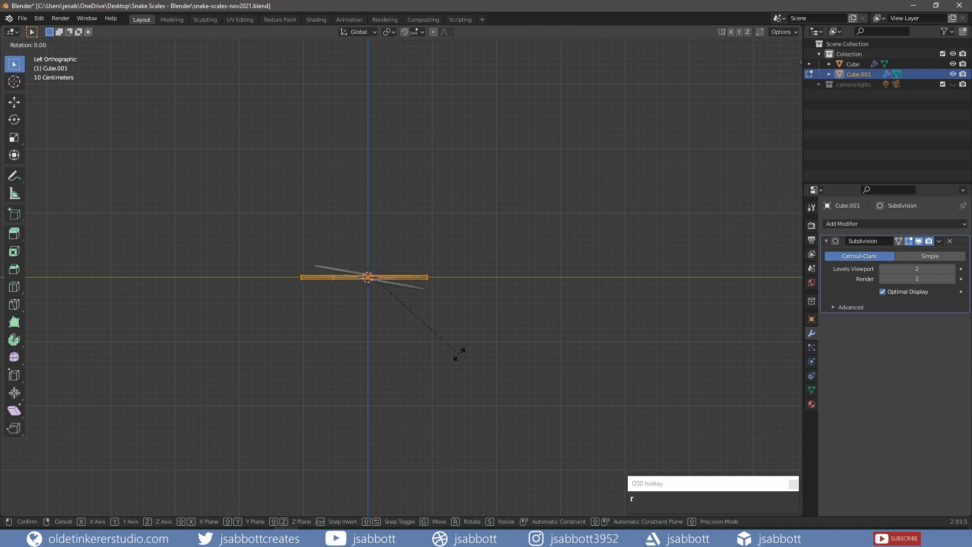
key(KP_1)
key(KP_0)
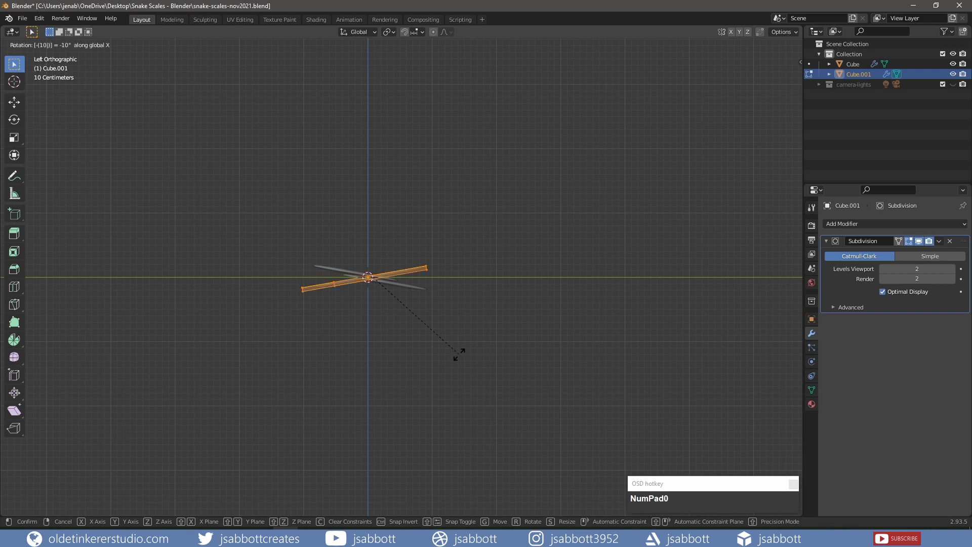
click(459, 354)
key(ctrl+z)
Rotate the entire slab mesh 10° about the global X axis to match the tilt of the scales.
key(r)
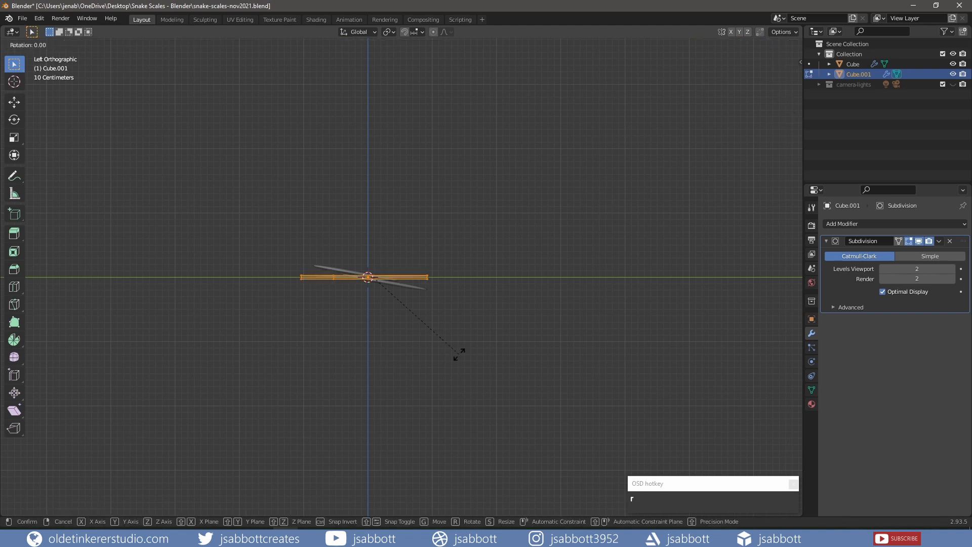
key(x)
key(KP_1)
key(KP_0)
click(459, 354)
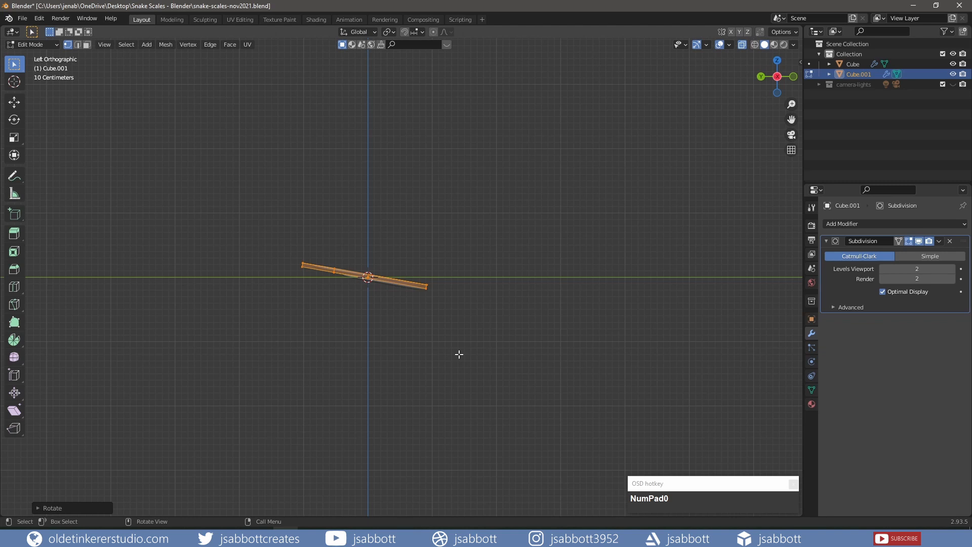
Return to Object Mode and join the slab with the row of scales, keeping the scale row as the active object.
key(KP_1)
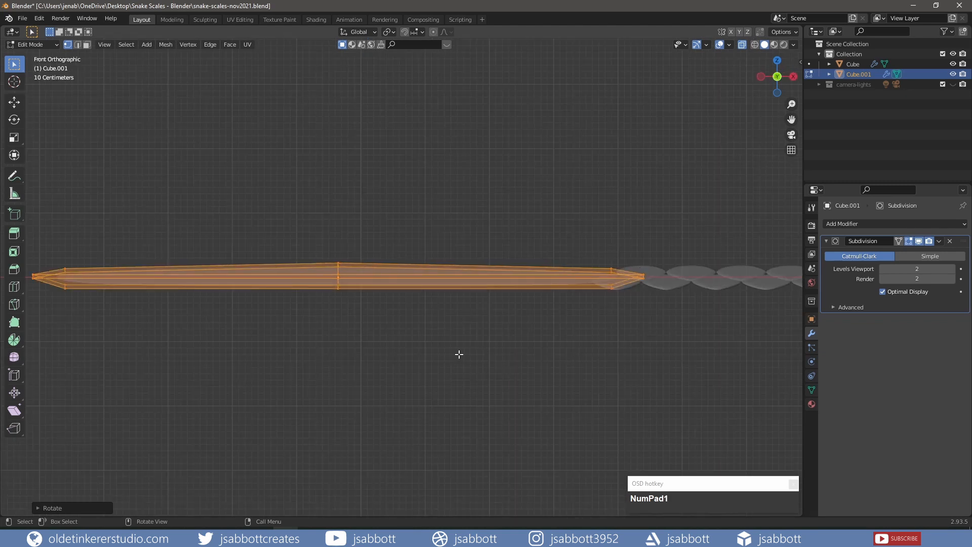
key(KP_7)
scroll(459, 354, down, 5)
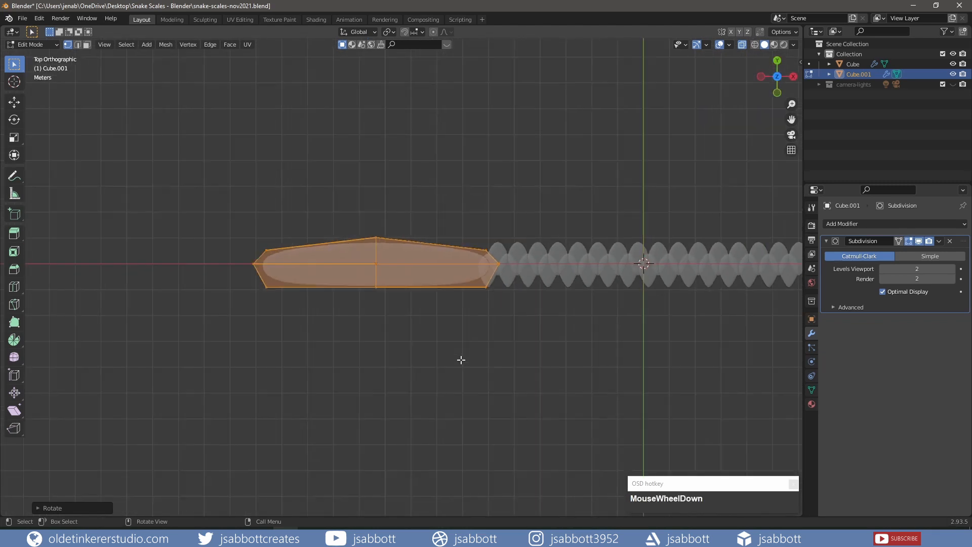
shift+middle_drag(596, 327, 497, 332)
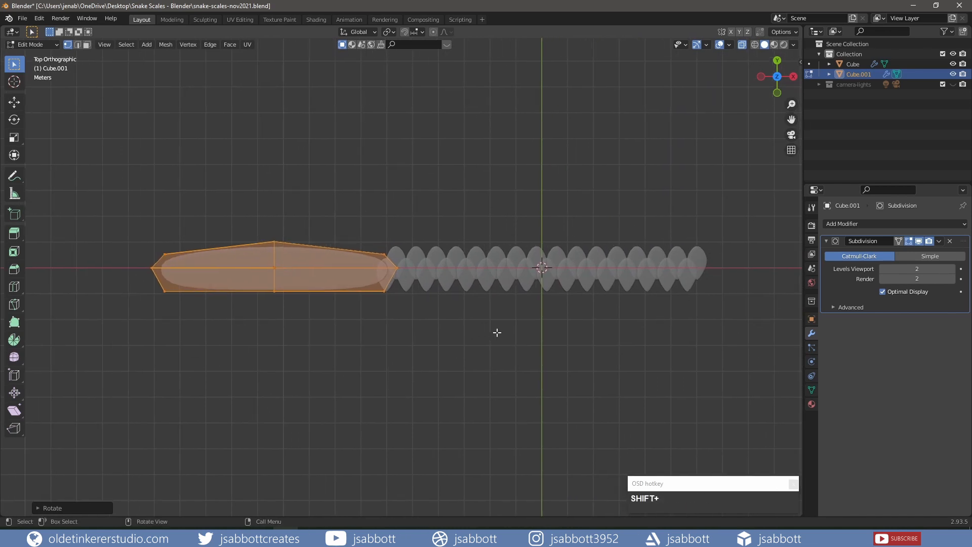
key(Tab)
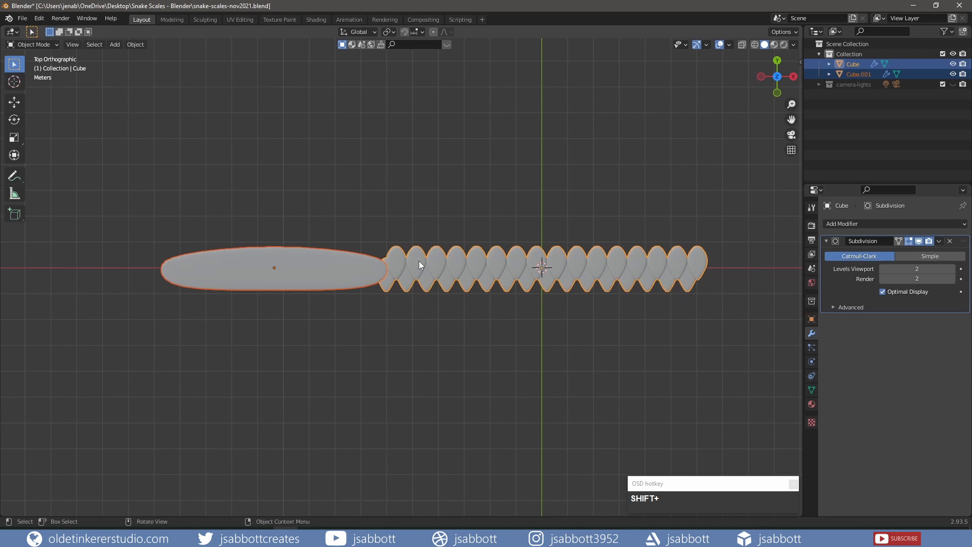
key(ctrl+j)
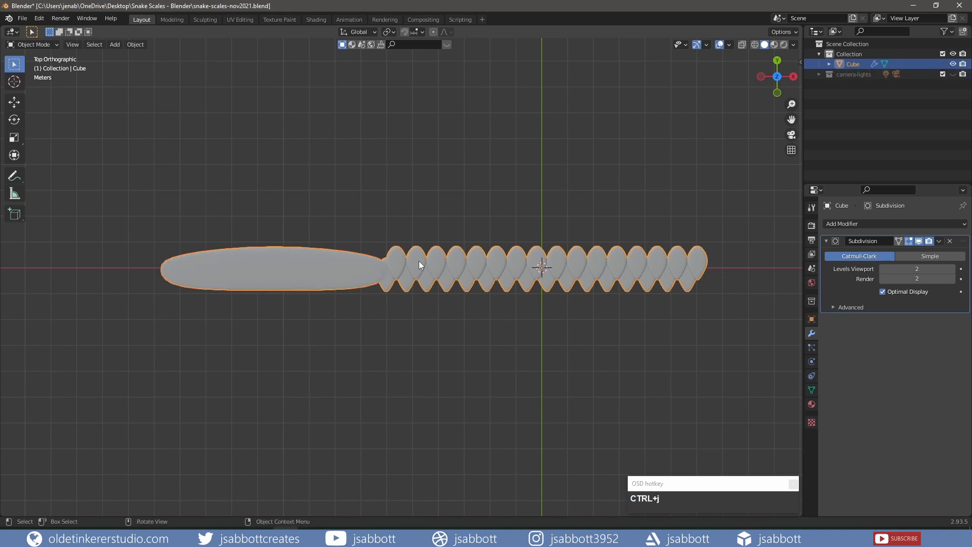
Rename the joined object as scales and move its geometry to its origin.
double_click(852, 64)
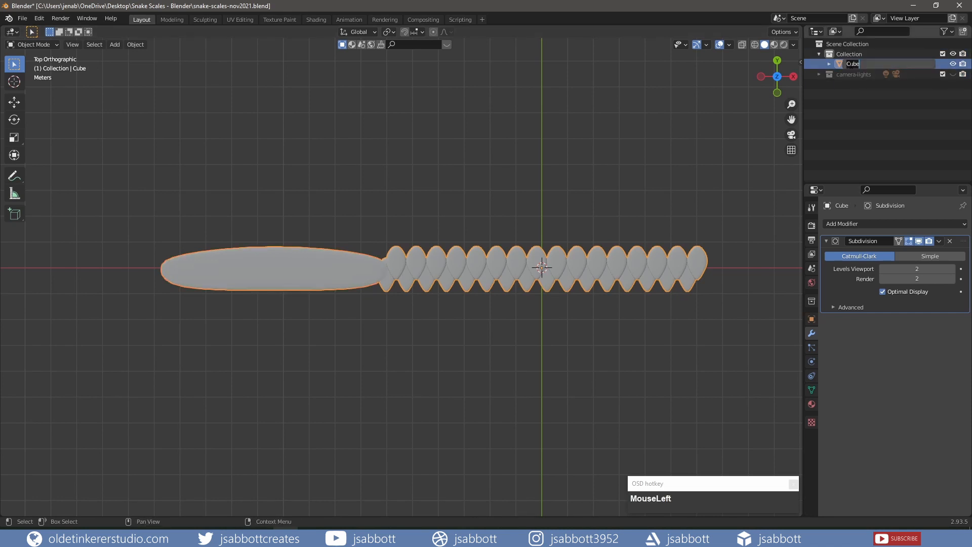
text(scales)
key(Return)
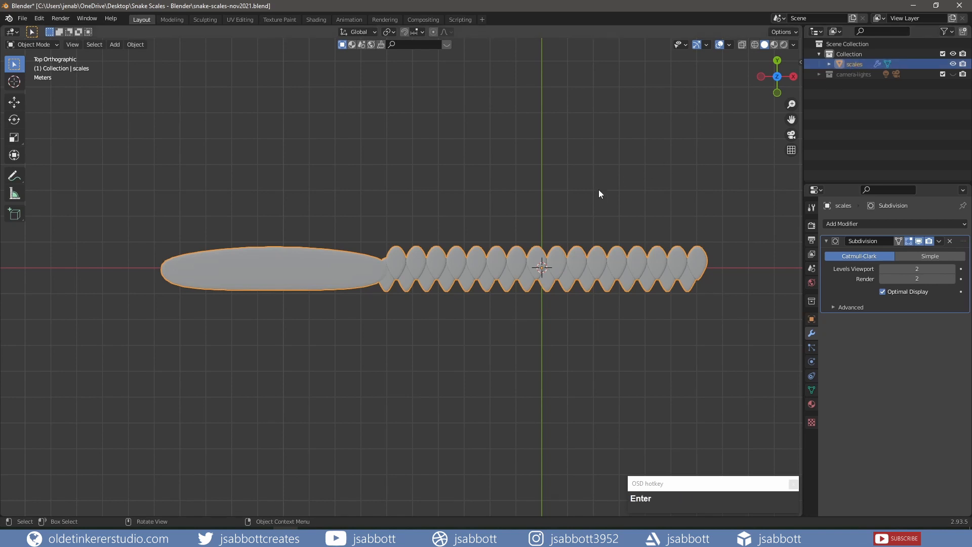
right_click(493, 255)
mouse_move(494, 256)
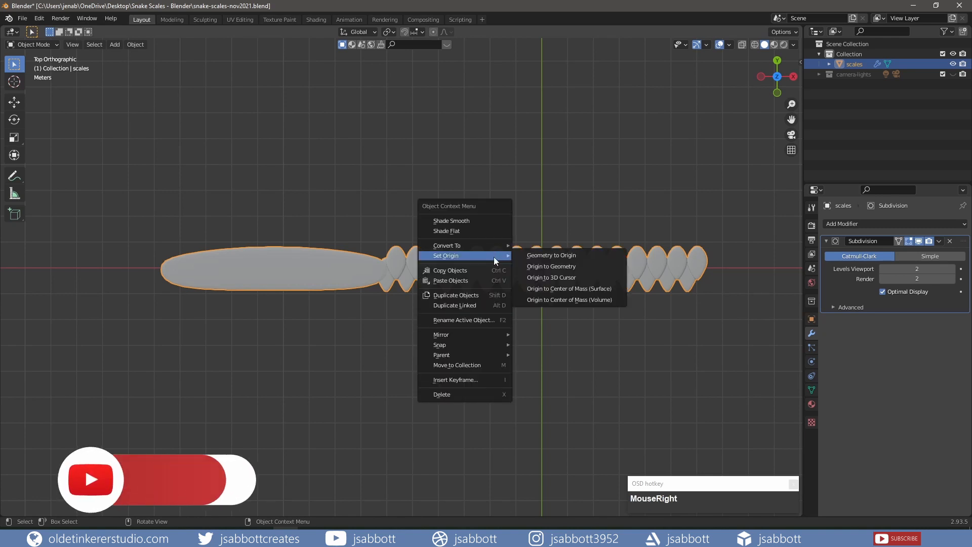
click(551, 257)
Add a Bezier circle at the world origin and rotate it 90° about X so it faces the front view.
shift+middle_drag(657, 183, 587, 201)
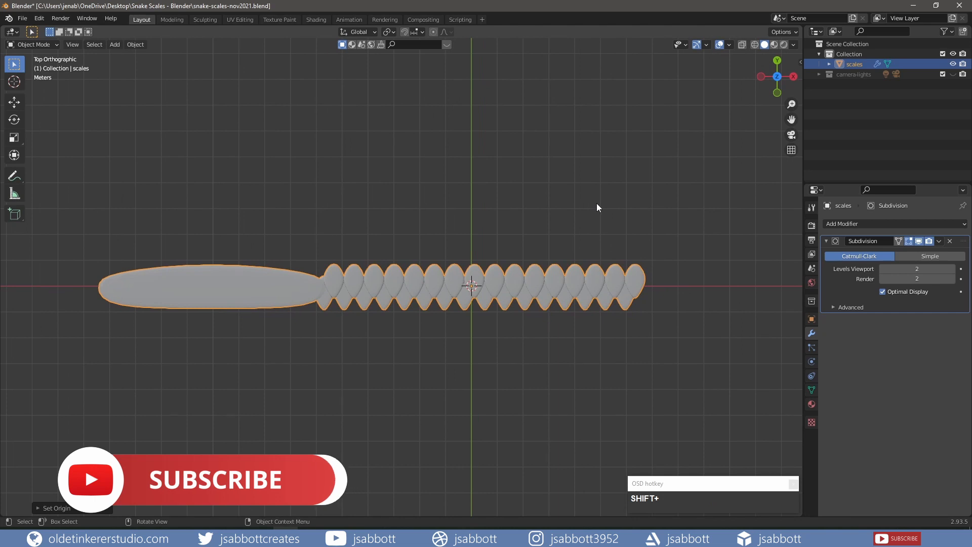
key(KP_1)
key(shift+a)
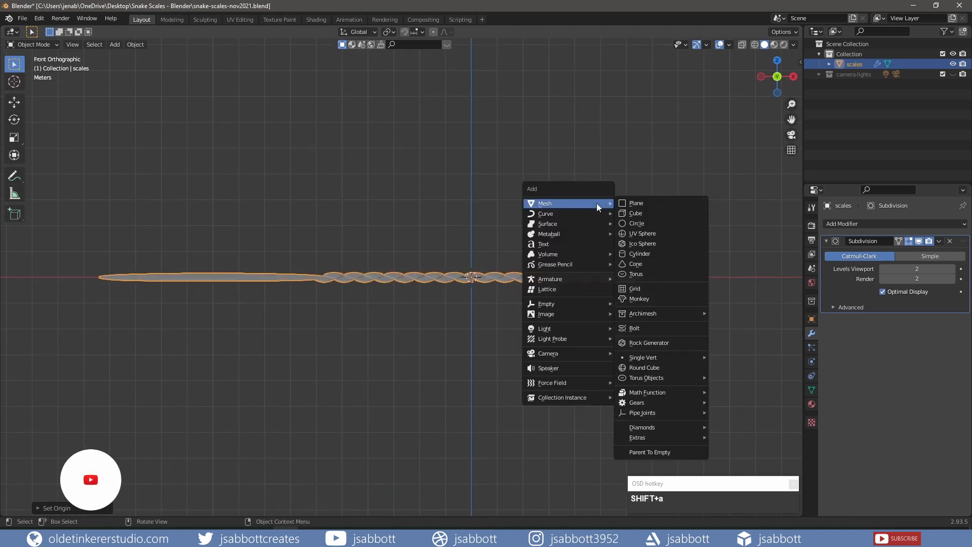
click(649, 224)
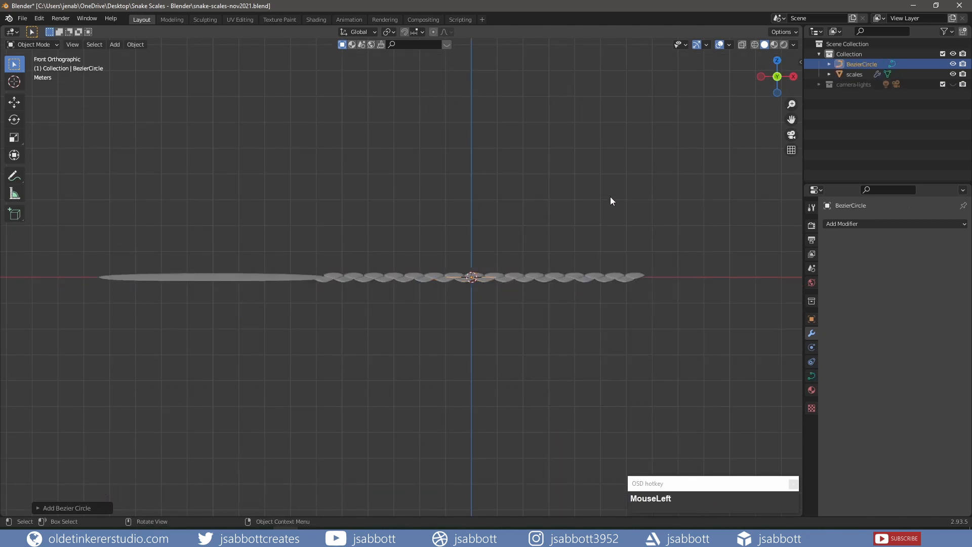
key(r)
key(x)
key(KP_9)
key(KP_0)
key(Return)
Scale the Bezier circle by 4.
key(s)
key(KP_4)
key(Return)
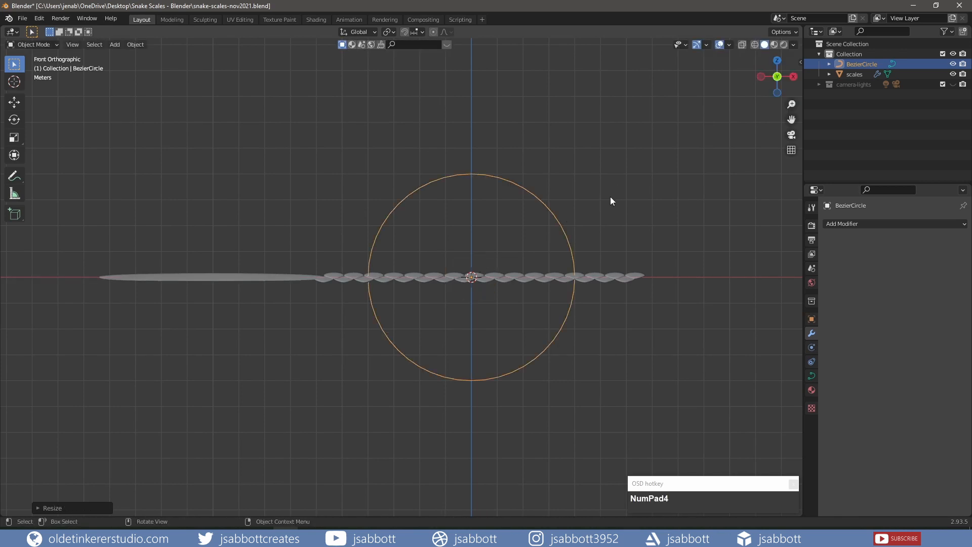
Add a Curve modifier to the scales object with BezierCircle as its curve object.
click(606, 282)
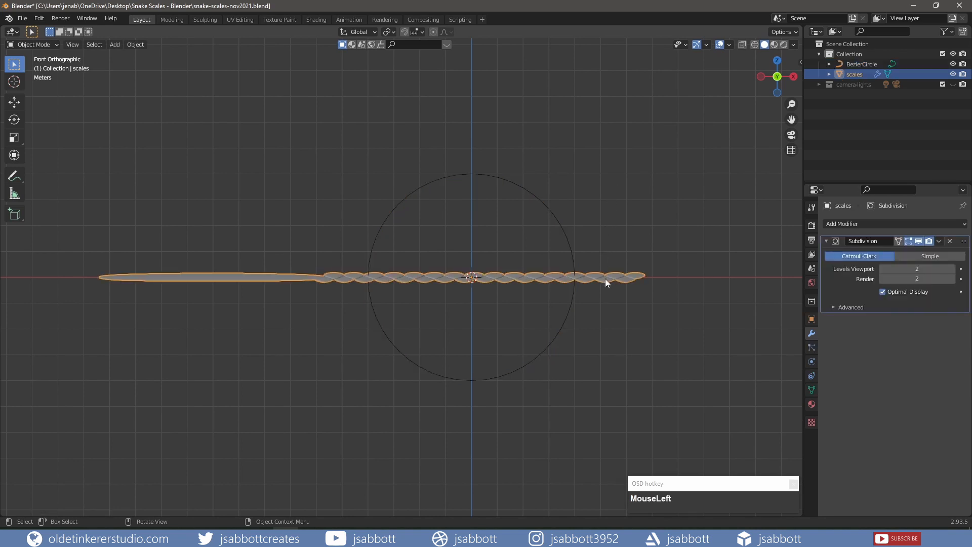
click(869, 224)
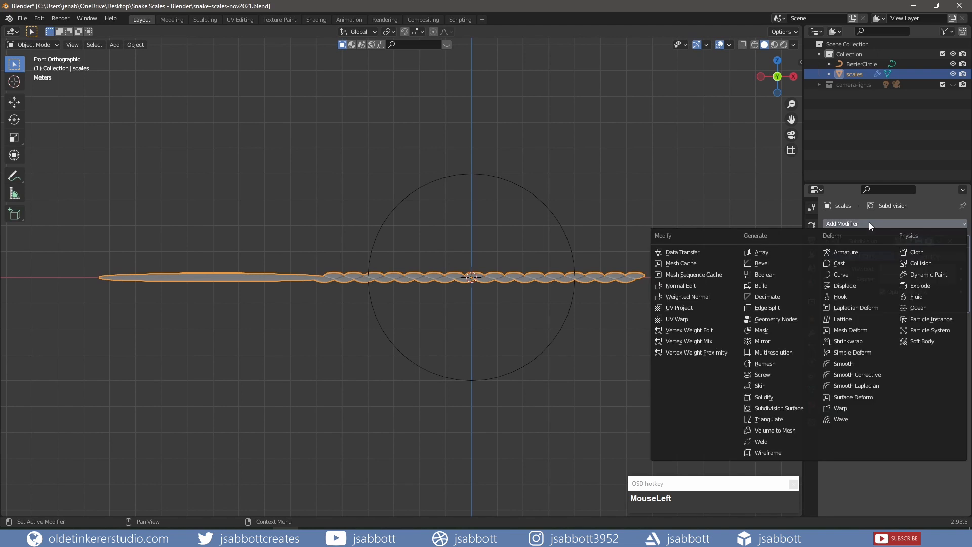
click(846, 274)
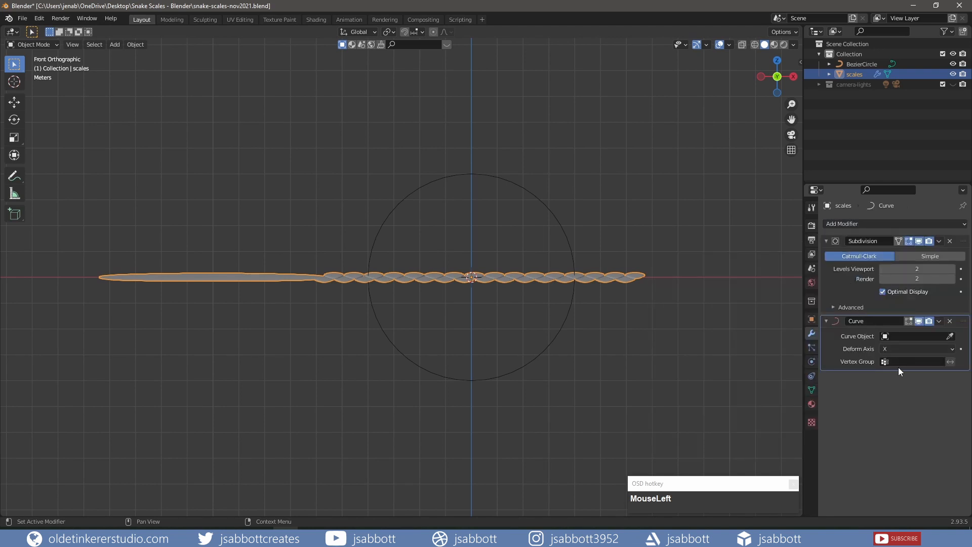
click(917, 337)
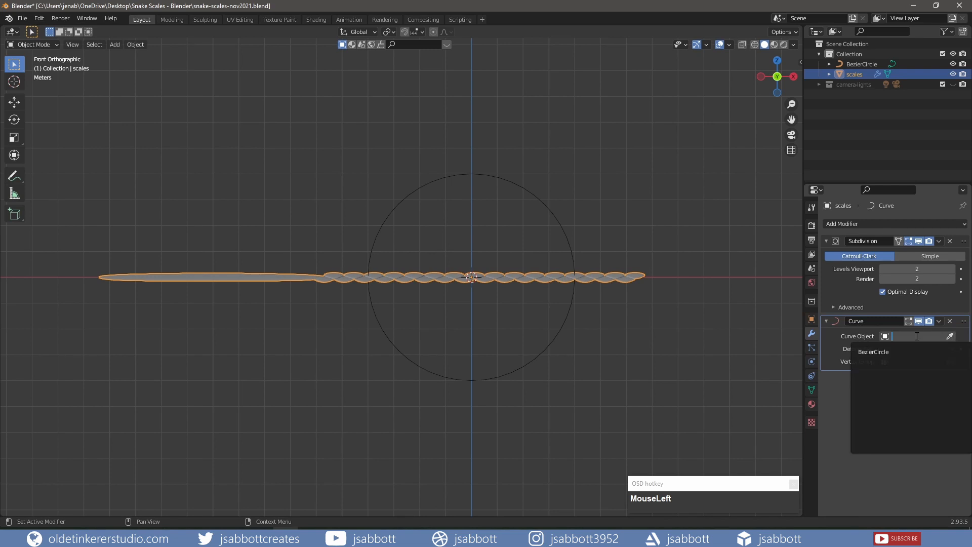
click(887, 351)
Scale the Bezier circle down until the ends of the scale strip meet in a closed ring, and save the file.
middle_drag(496, 241, 528, 278)
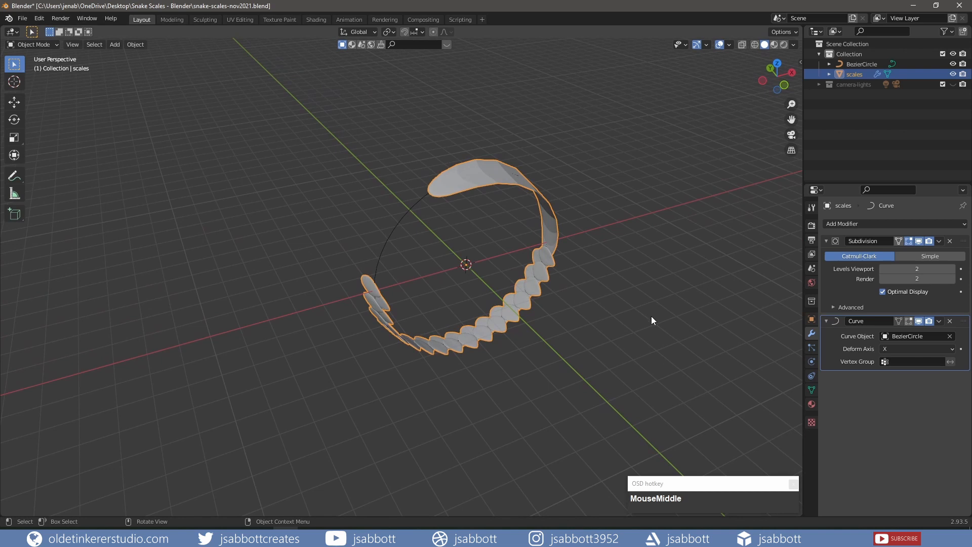
click(406, 210)
key(s)
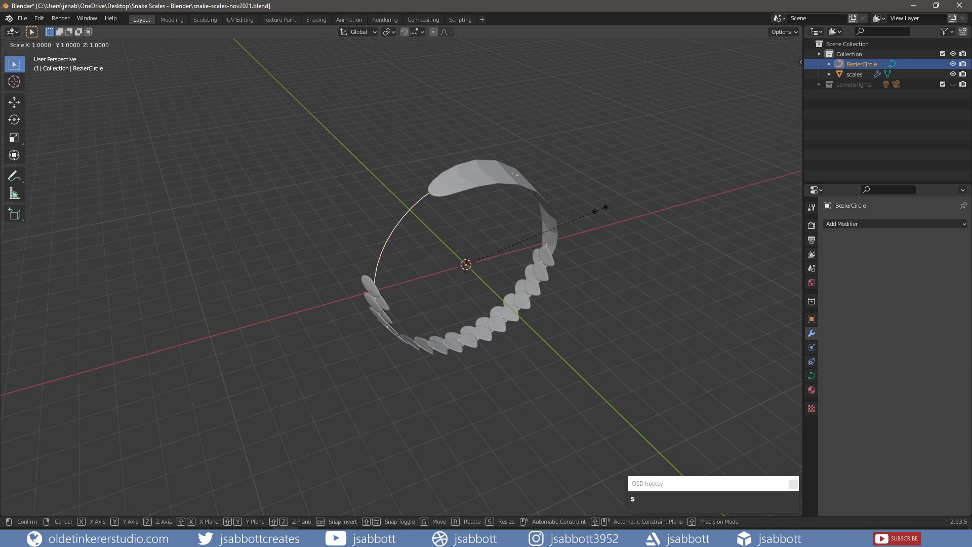
click(574, 214)
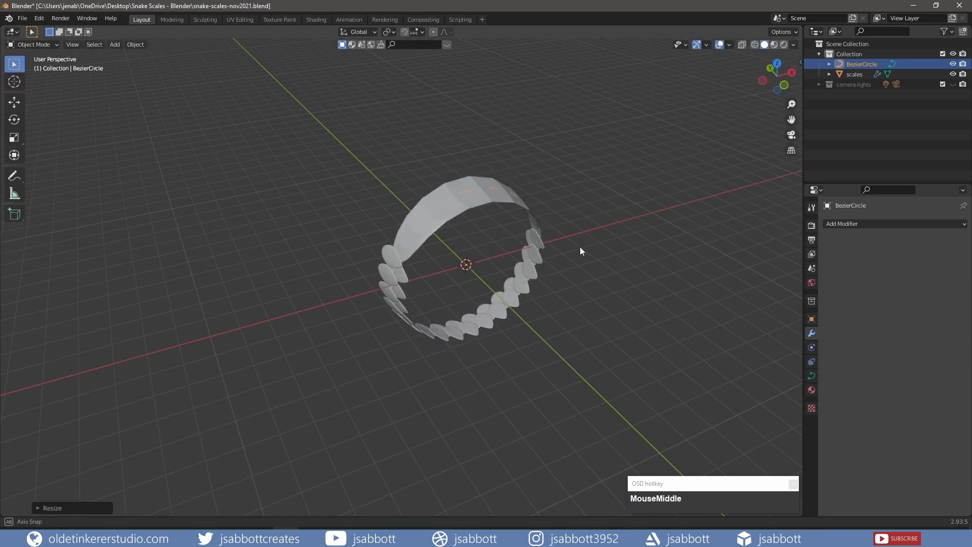
middle_drag(579, 247, 591, 202)
key(ctrl+s)
scroll(590, 202, down, 1)
Add a Bezier curve and move it along negative Y until it lies clear in front of the ring.
key(shift+a)
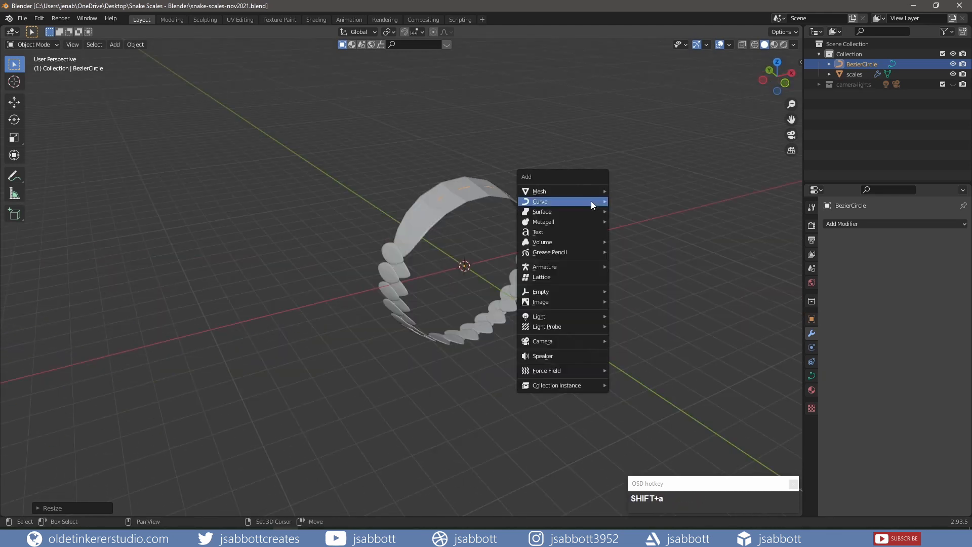
mouse_move(591, 201)
click(639, 205)
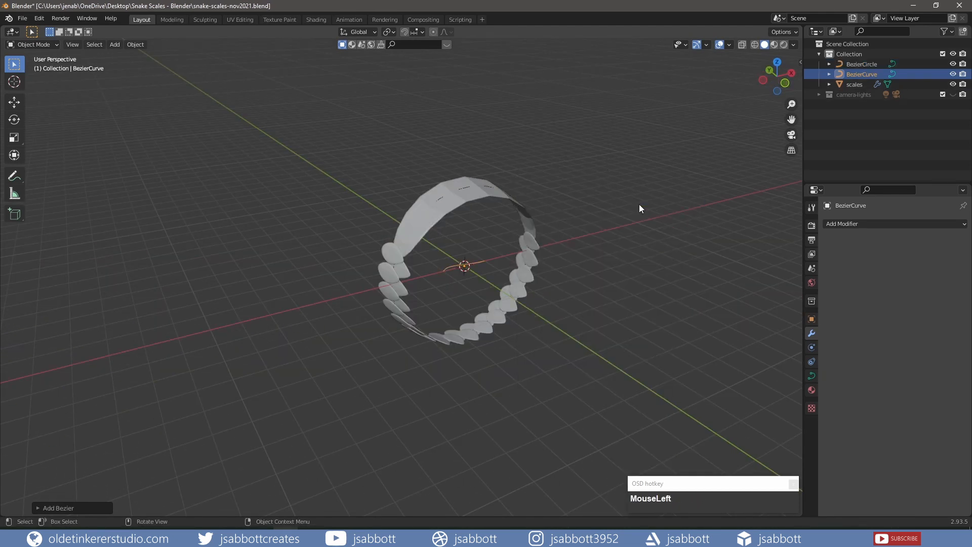
key(g)
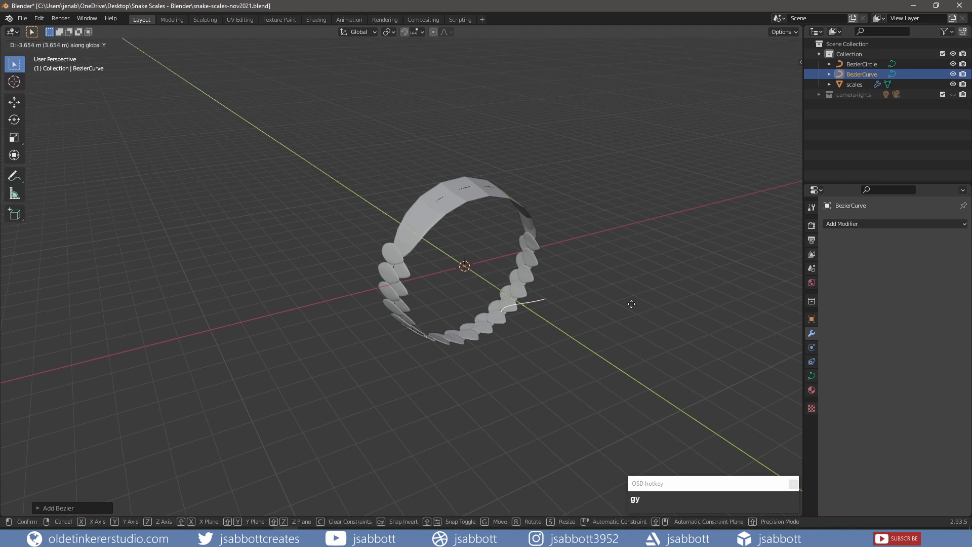
click(682, 357)
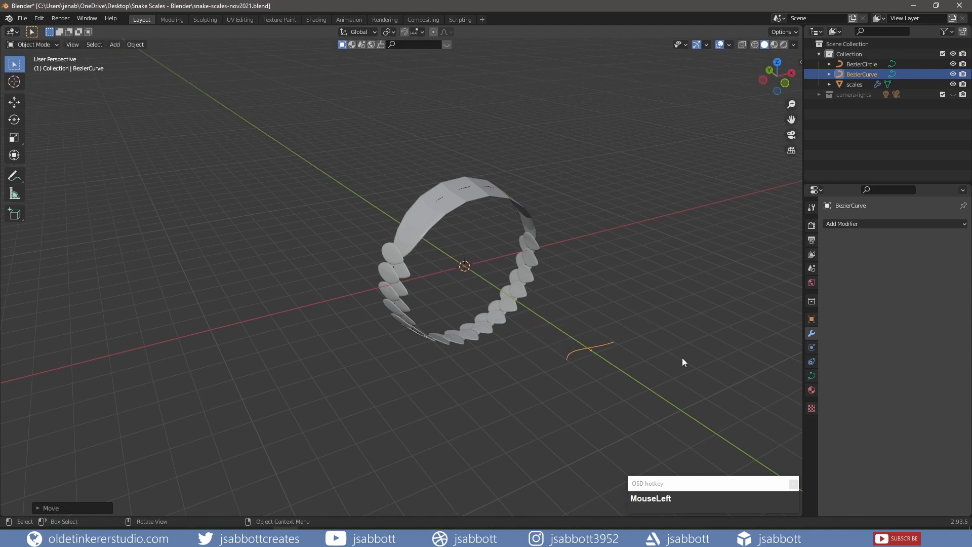
Enter Edit Mode on the Bezier curve and scale its control points by 10 in top view.
shift+middle_drag(682, 341, 576, 260)
key(Tab)
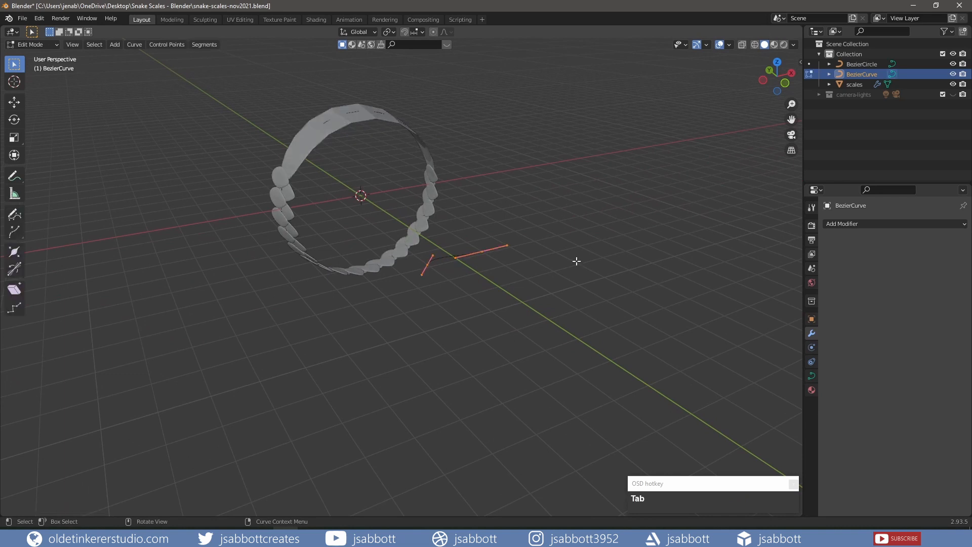
key(KP_7)
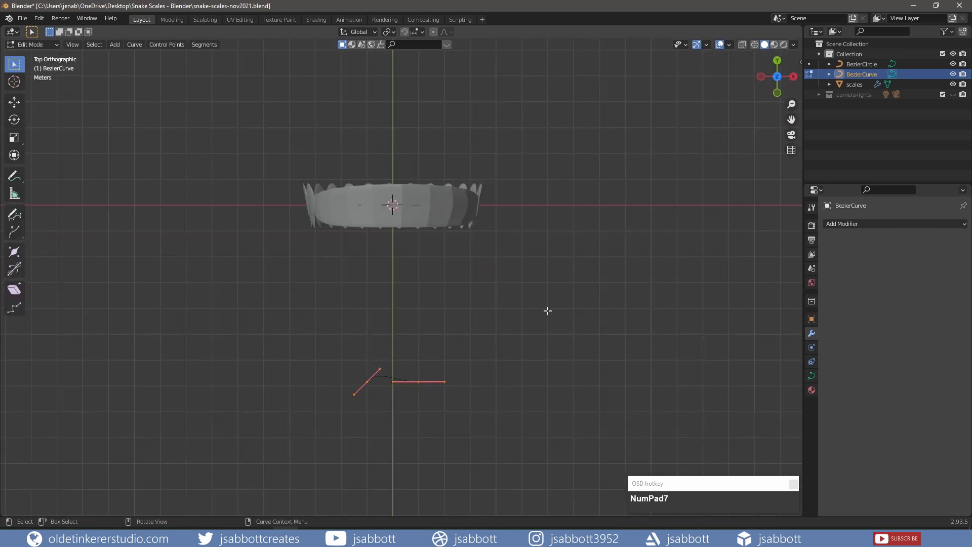
scroll(548, 310, up, 2)
scroll(532, 334, down, 1)
shift+middle_drag(531, 334, 542, 228)
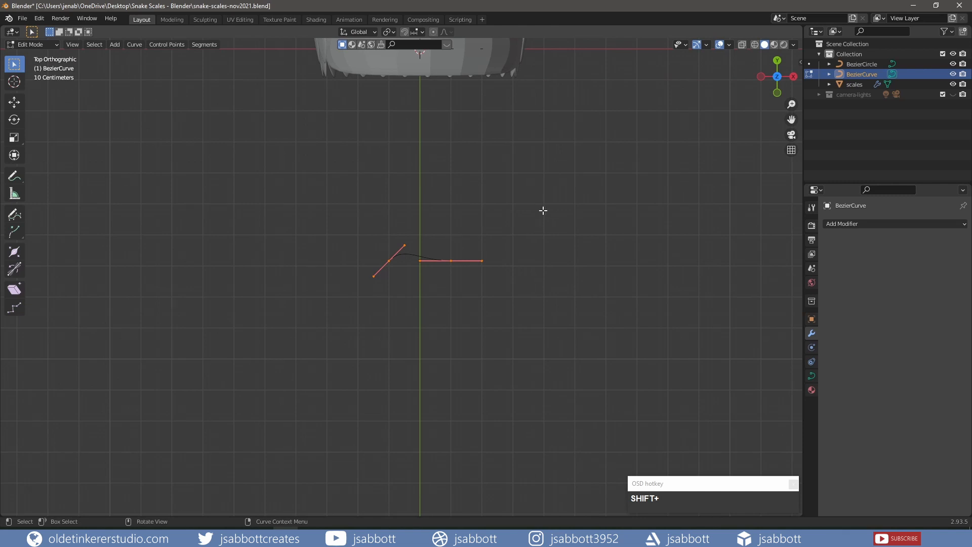
text(s)
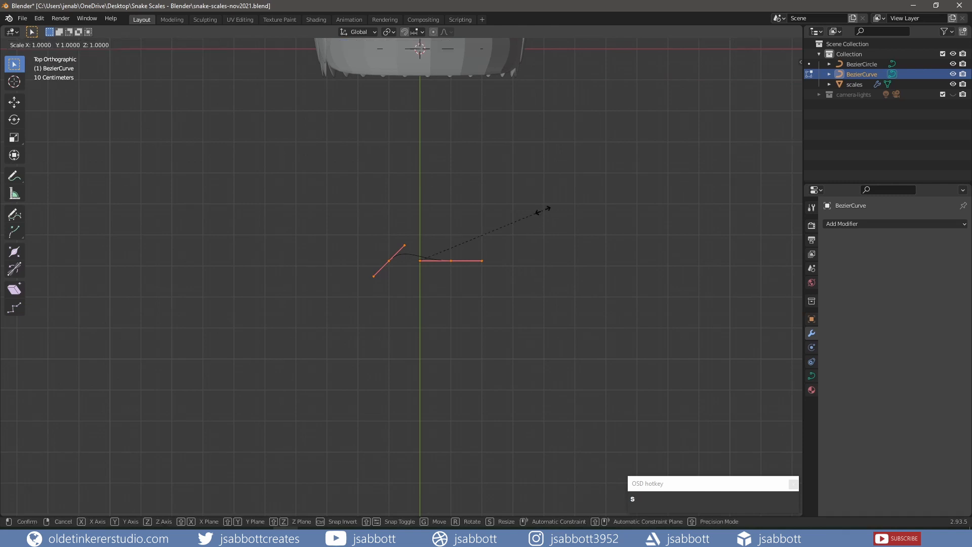
text(10)
click(542, 210)
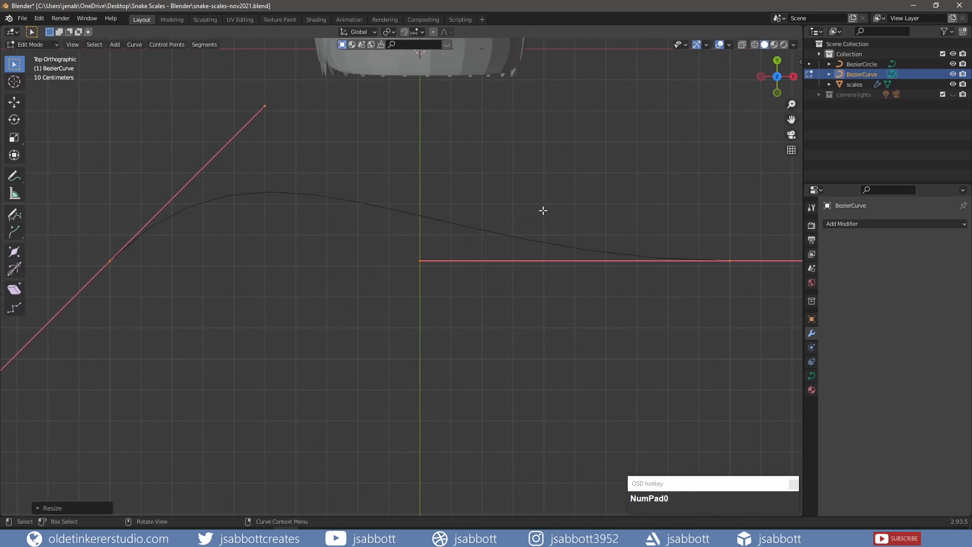
Subdivide the Bezier curve with 4 cuts.
right_click(526, 238)
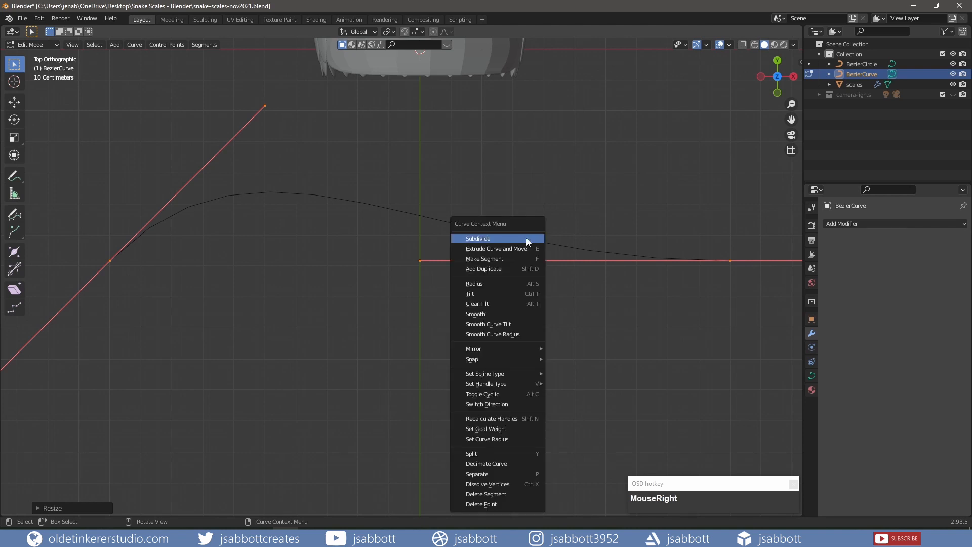
click(526, 238)
click(51, 508)
click(166, 504)
click(166, 504)
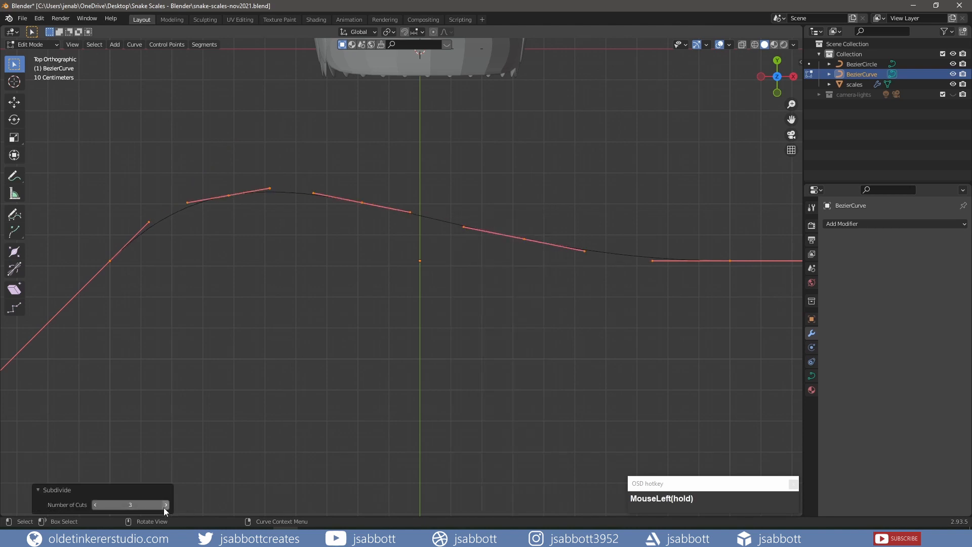
Move the curve's positive-X end point along positive Y and its two middle control points along negative Y to form a wave.
click(420, 260)
scroll(538, 358, down, 3)
middle_drag(538, 358, 599, 324)
key(g)
key(y)
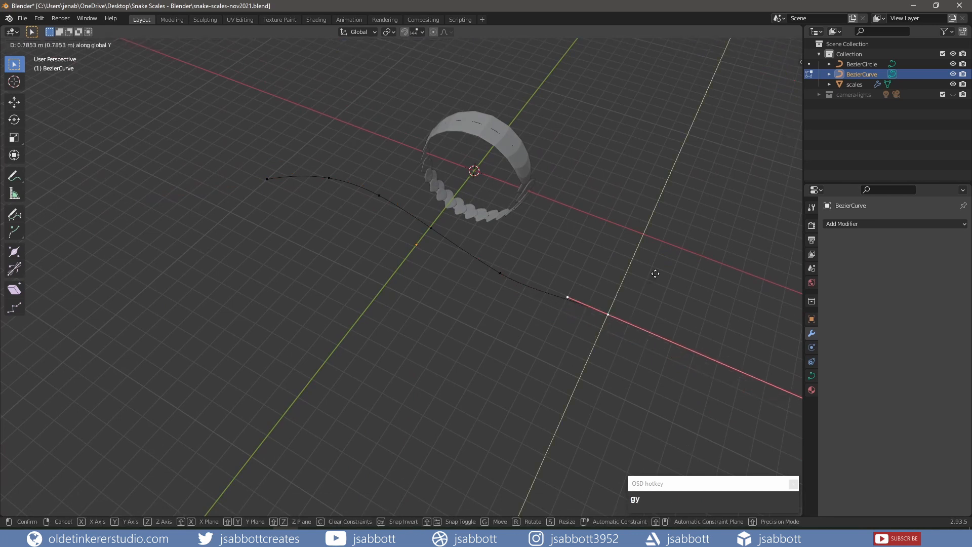
click(655, 273)
shift+click(414, 204)
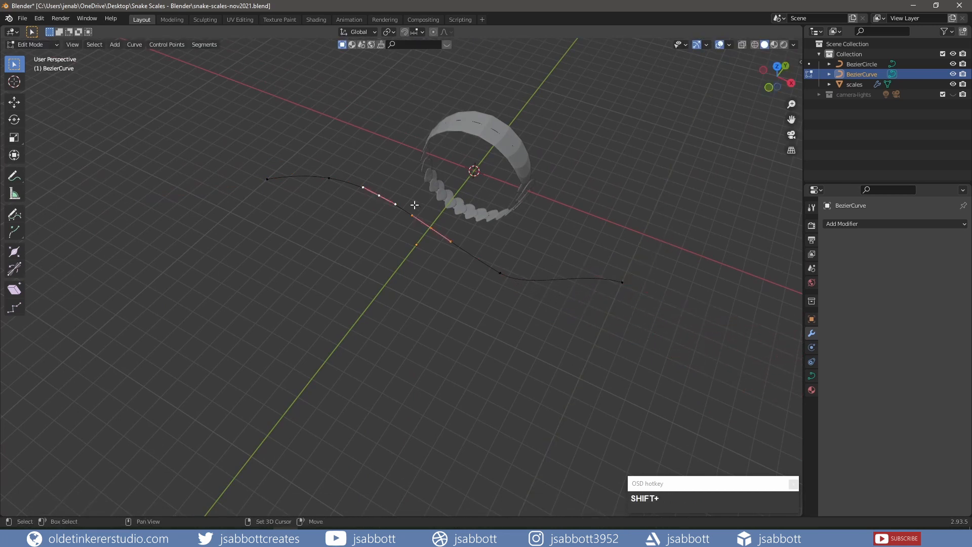
key(g)
key(y)
click(511, 275)
Rotate the handles of the curve's two lowered middle control points to smooth the dip, refining the one on the Y axis in top view.
click(398, 271)
key(r)
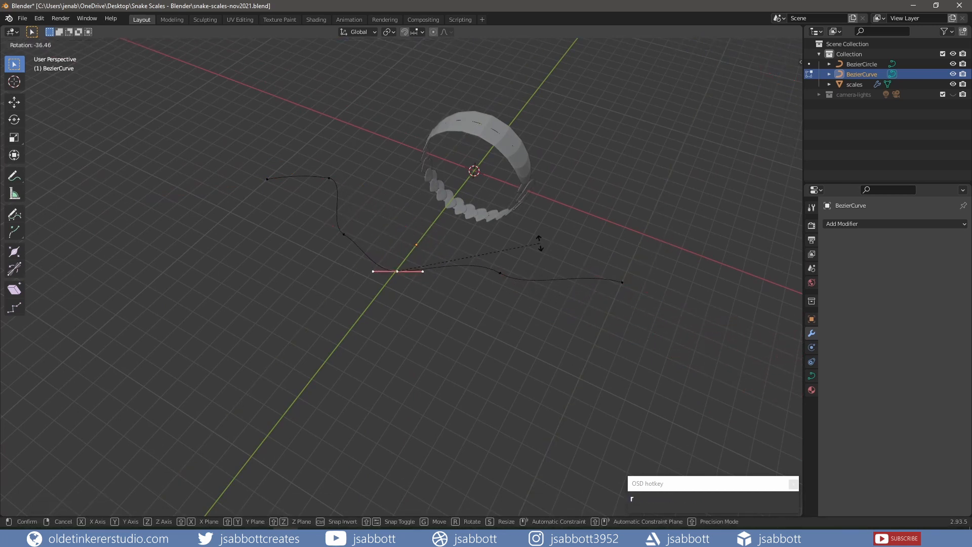
click(535, 231)
click(344, 234)
key(r)
click(442, 377)
click(329, 178)
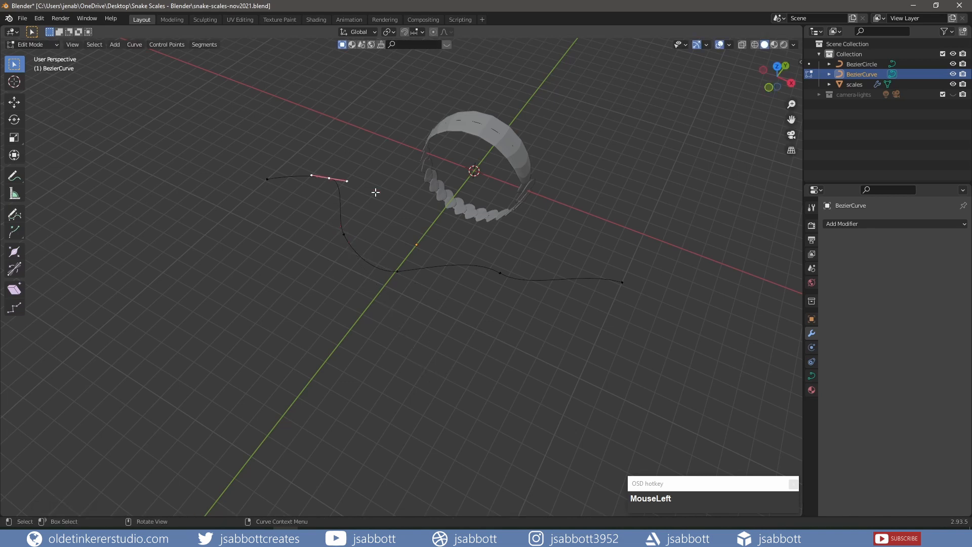
key(KP_7)
click(413, 304)
key(r)
click(487, 324)
Rotate the handles of the second, third and fifth control points so the curve flows smoothly through its bends.
click(287, 233)
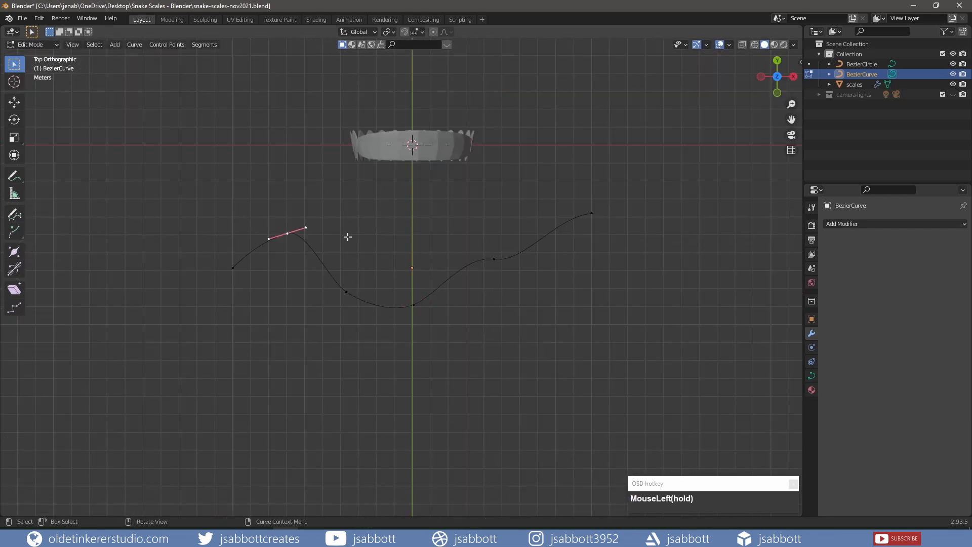
key(r)
click(371, 266)
click(347, 292)
key(r)
click(399, 357)
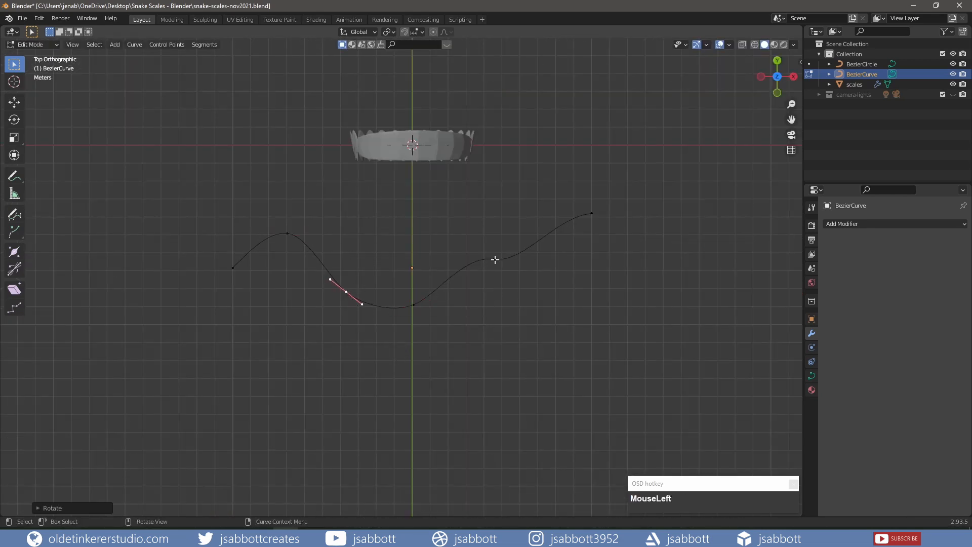
click(495, 259)
key(r)
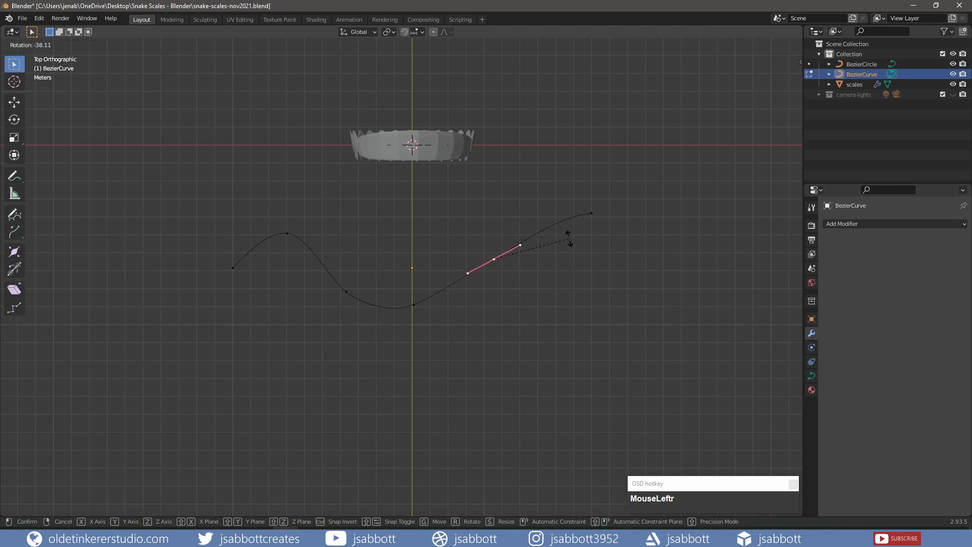
click(569, 238)
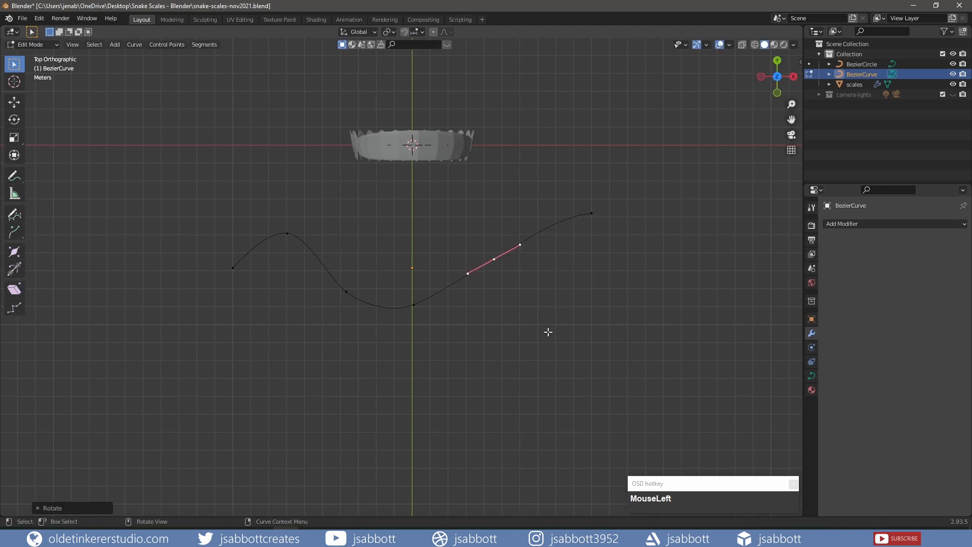
Return to Object Mode and snap the Bezier curve to the 3D cursor.
key(Tab)
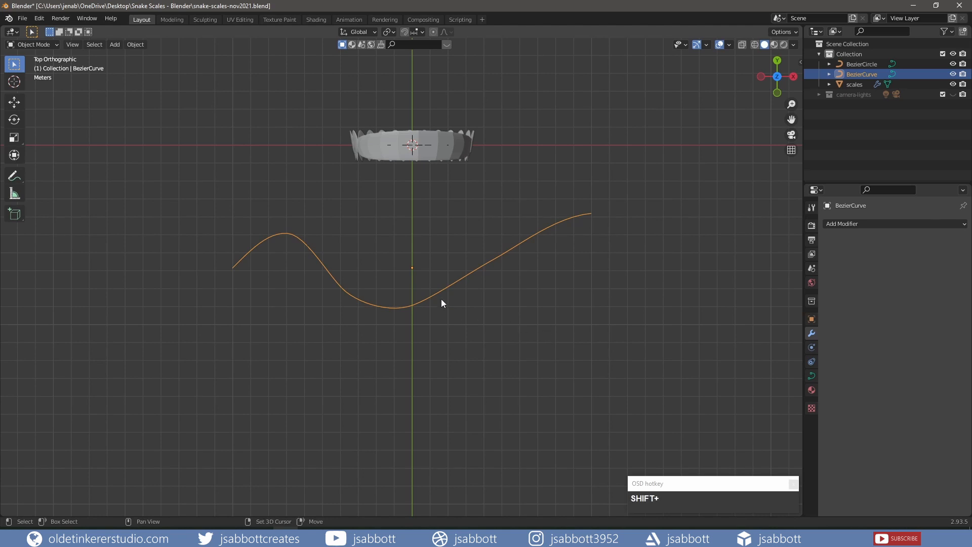
key(shift+s)
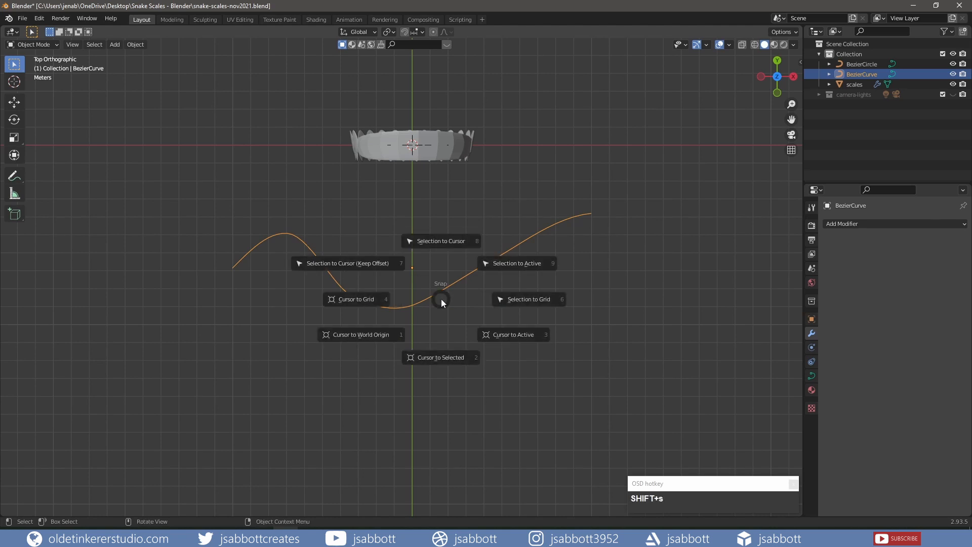
click(437, 243)
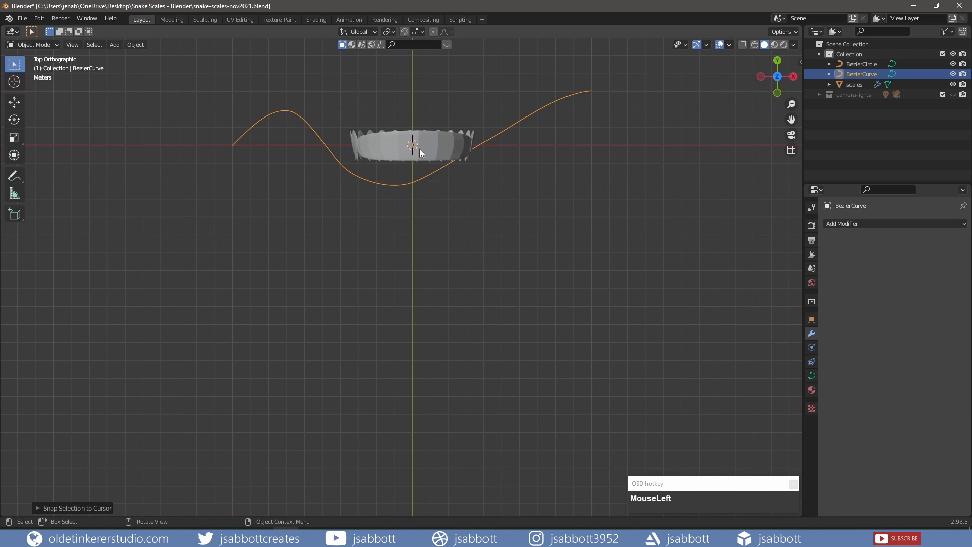
Add a second Curve modifier to the scales object with BezierCurve as its curve object.
click(437, 153)
mouse_move(518, 334)
middle_down()
mouse_move(466, 287)
mouse_move(482, 256)
mouse_move(432, 309)
mouse_move(507, 323)
middle_up()
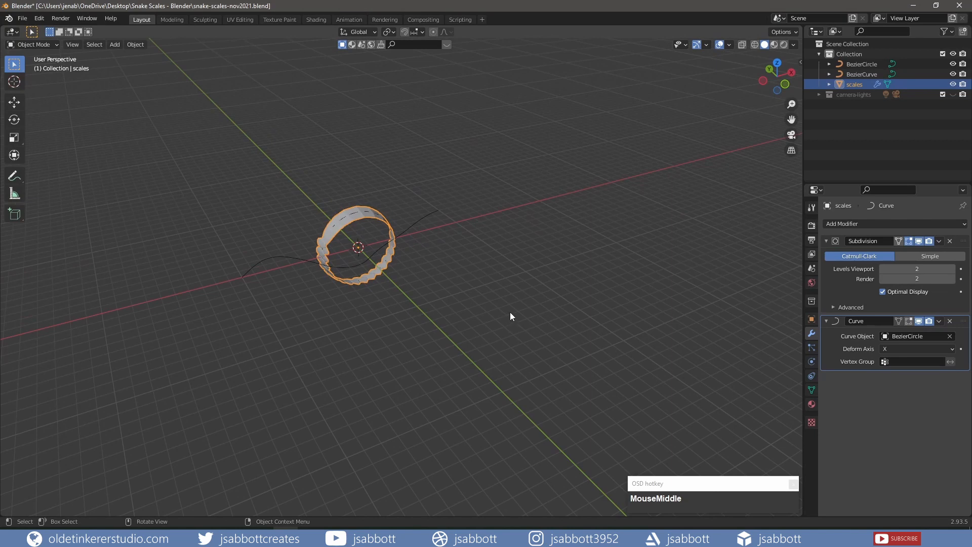
click(868, 223)
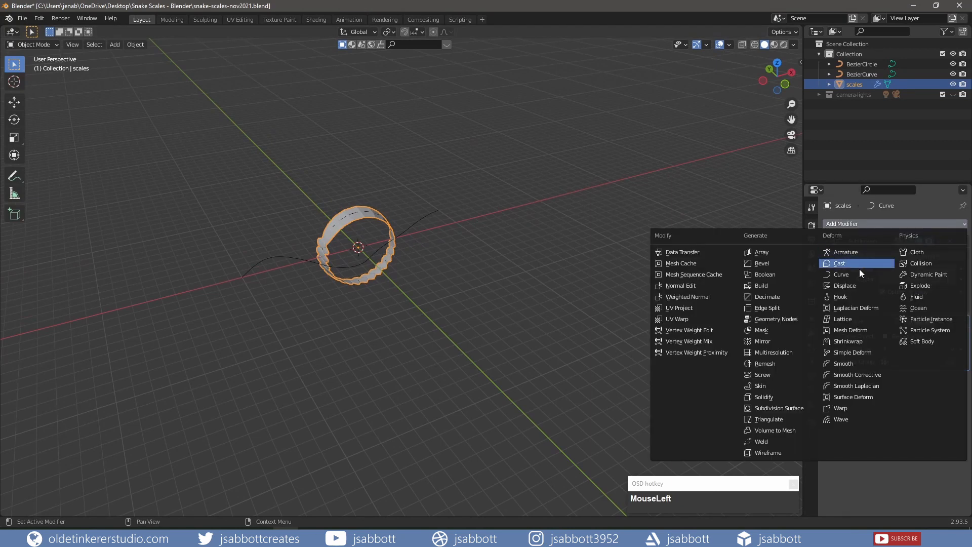
click(857, 275)
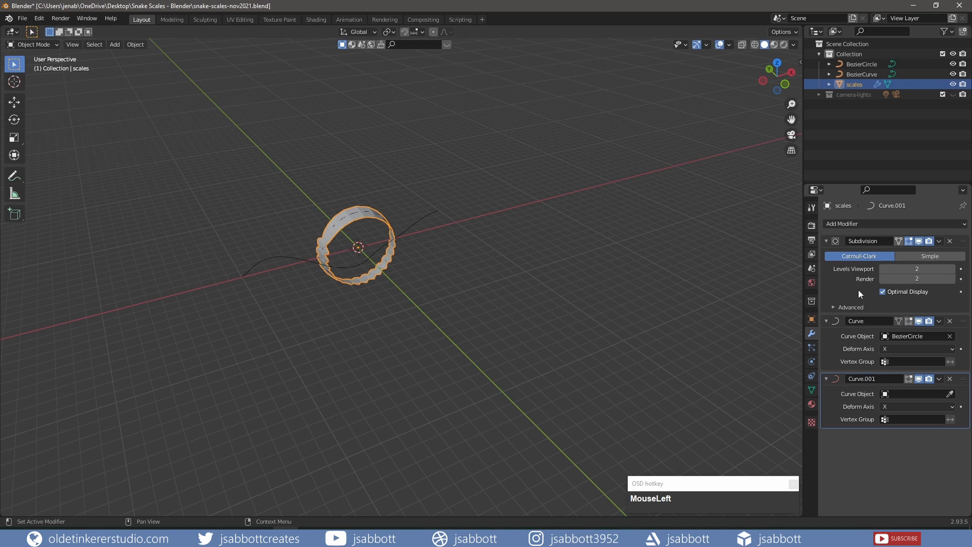
click(903, 394)
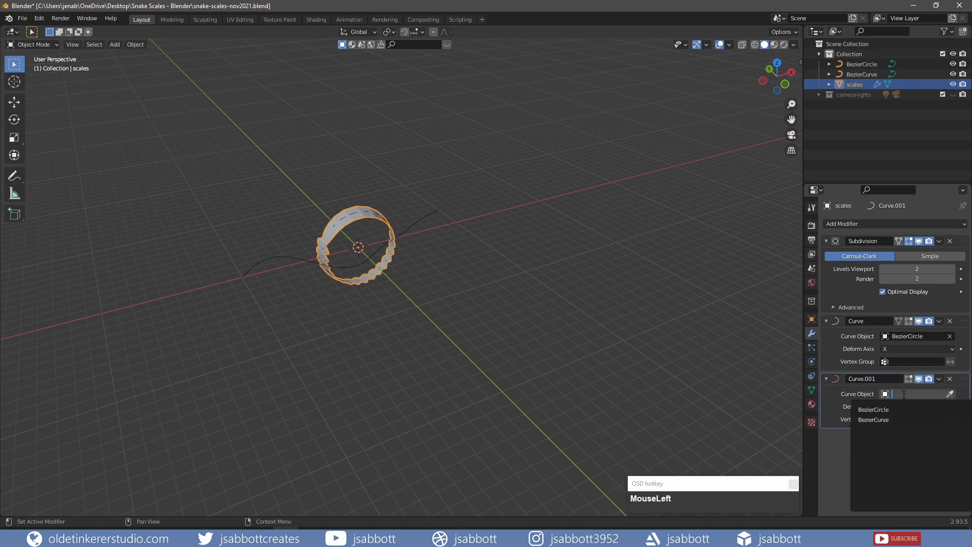
click(894, 419)
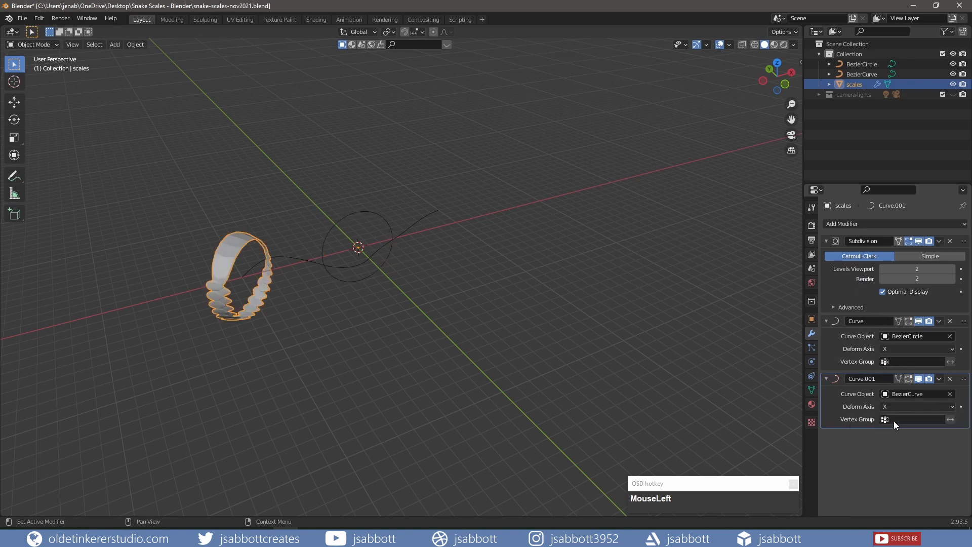
Set the deform axis of the second Curve modifier to -Y.
click(894, 407)
click(889, 418)
click(895, 405)
click(894, 460)
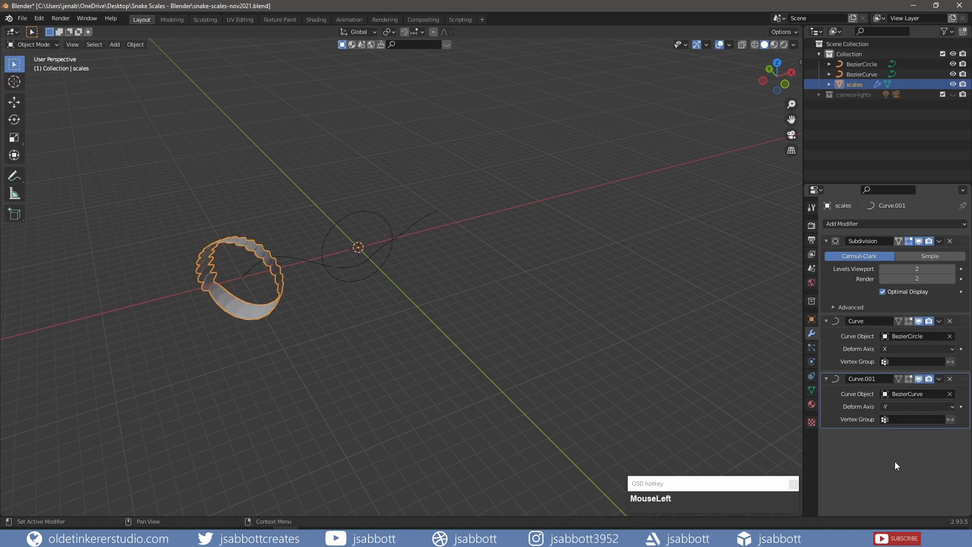
Add an Array modifier to the scales object and place it directly after the Subdivision modifier, ahead of both Curve modifiers.
click(880, 222)
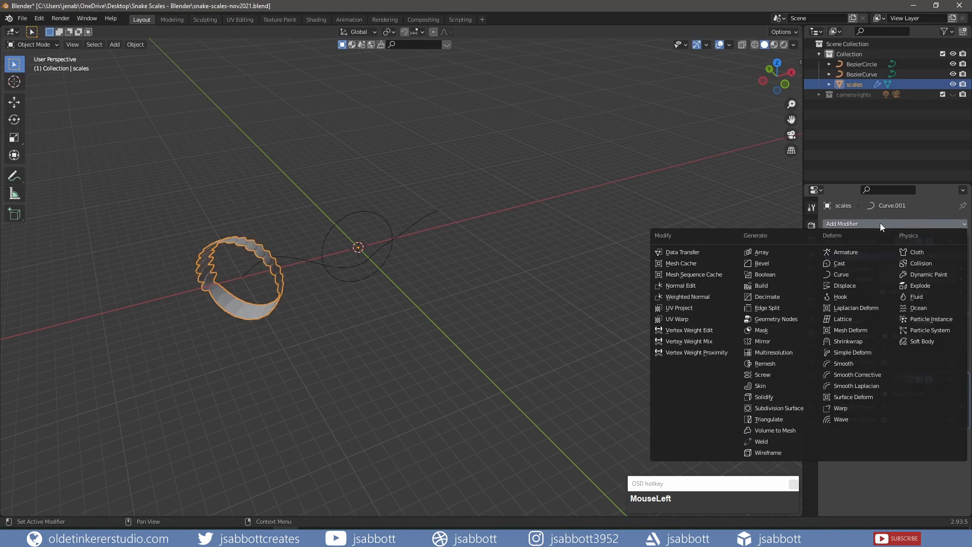
click(794, 251)
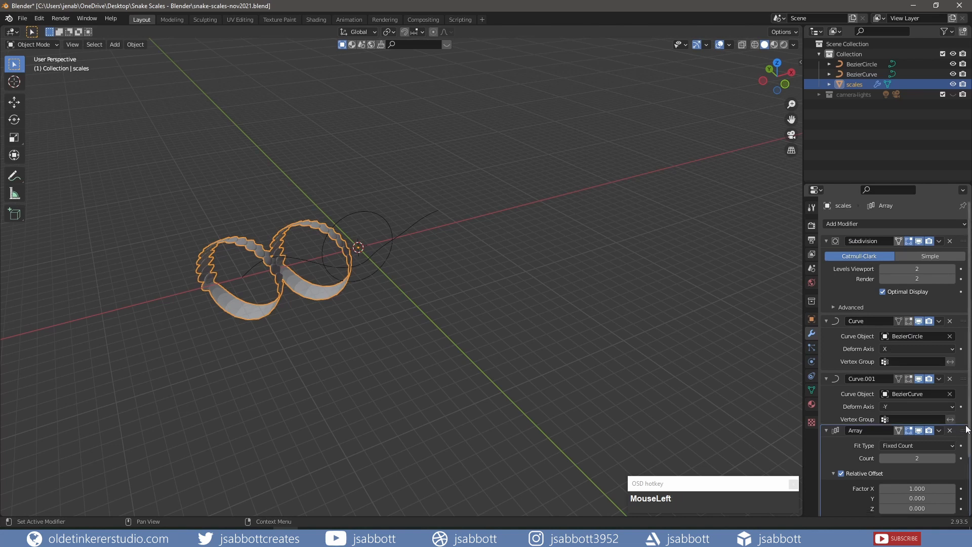
drag(964, 430, 956, 306)
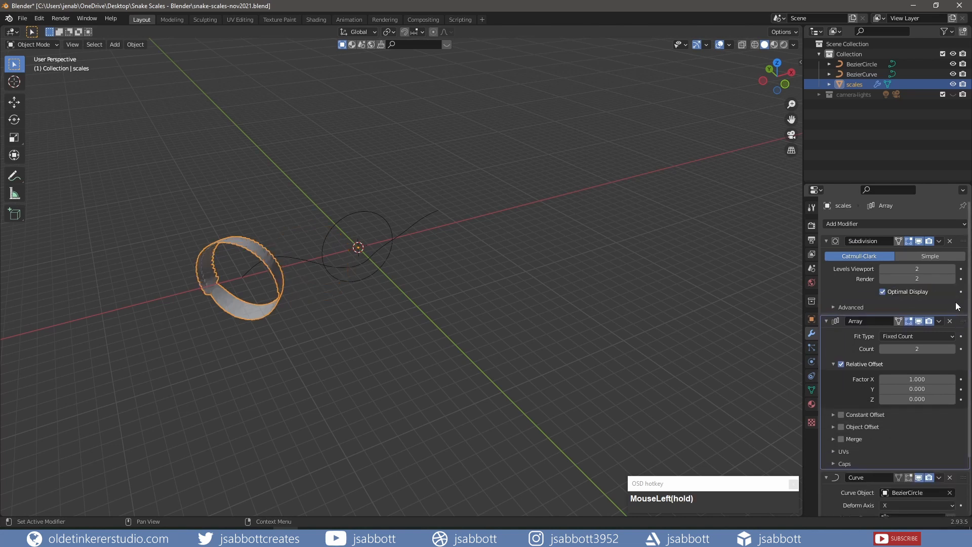
Set the Array modifier's relative offset to 0 on X and -0.5 on Y.
click(897, 379)
text(0)
key(Return)
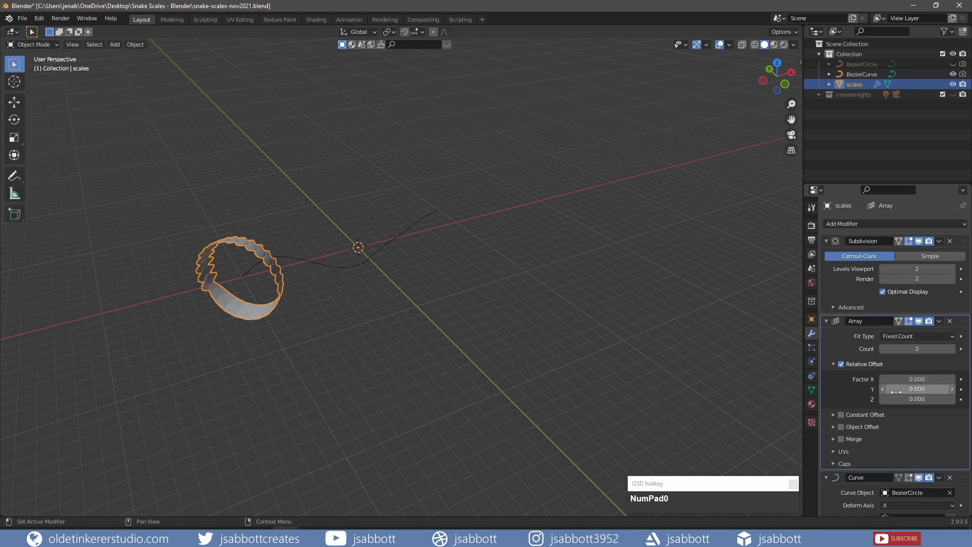
click(896, 390)
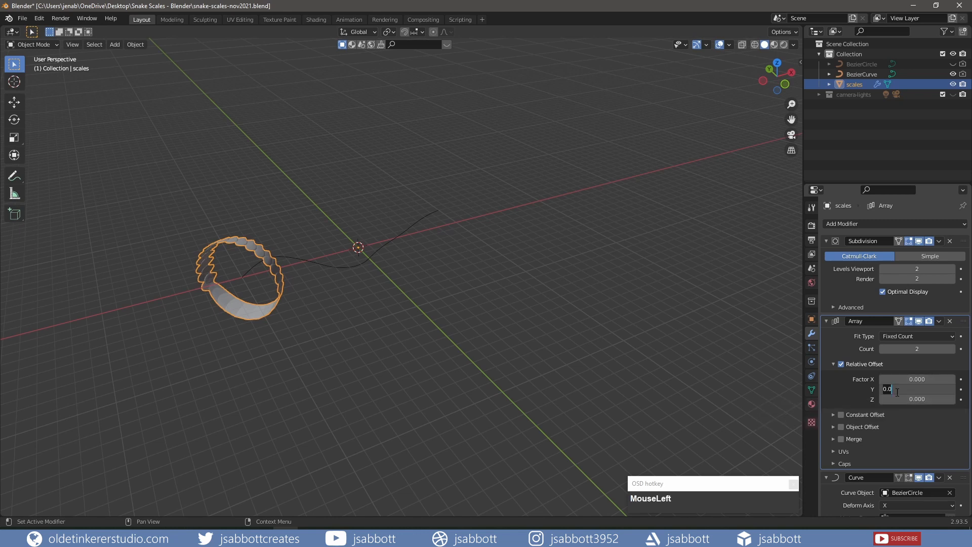
text(.5)
key(Return)
key(KP_Subtract)
click(895, 375)
text(-.5)
key(Return)
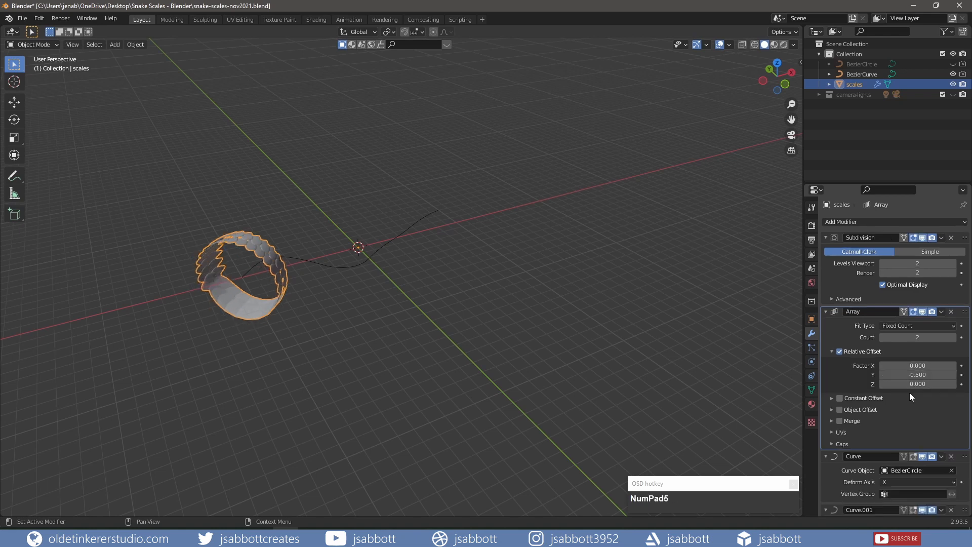
Increase the Array modifier's count to 53 so the scale rings extend along the curve.
middle_drag(371, 252, 238, 357)
scroll(382, 295, up, 1)
drag(917, 337, 949, 337)
scroll(557, 375, down, 1)
Scale the Bezier curve by 2, reselect the scales object and save the file.
click(484, 360)
key(s)
key(KP_2)
key(Return)
click(854, 84)
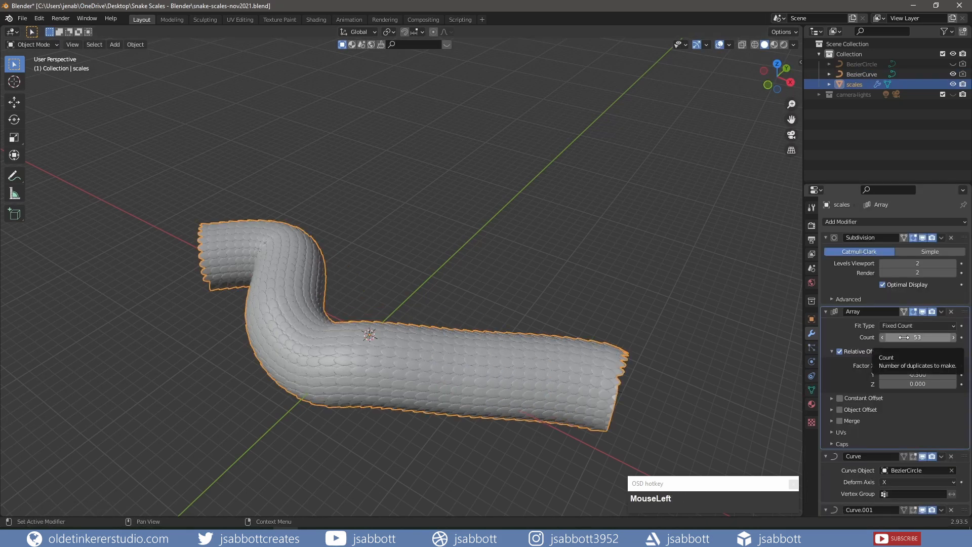
key(ctrl+s)
Enter Edit Mode on BezierCurve and shrink the radius at its tail end control point to about 0.07.
click(284, 293)
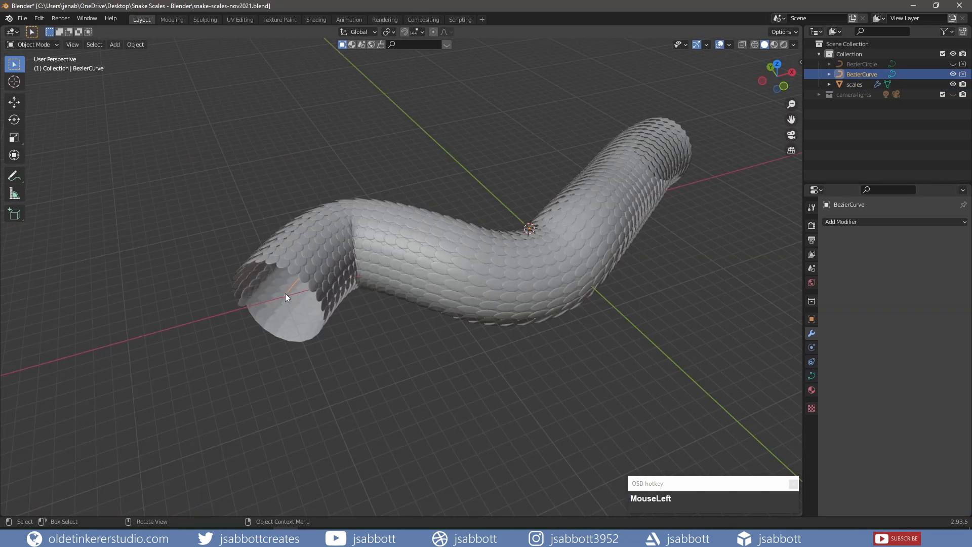
key(Tab)
click(284, 296)
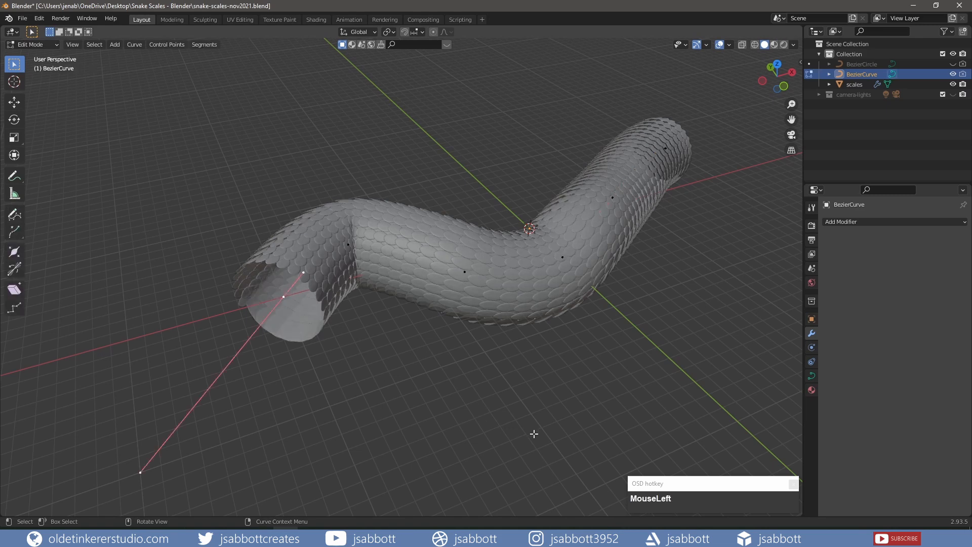
key(alt+s)
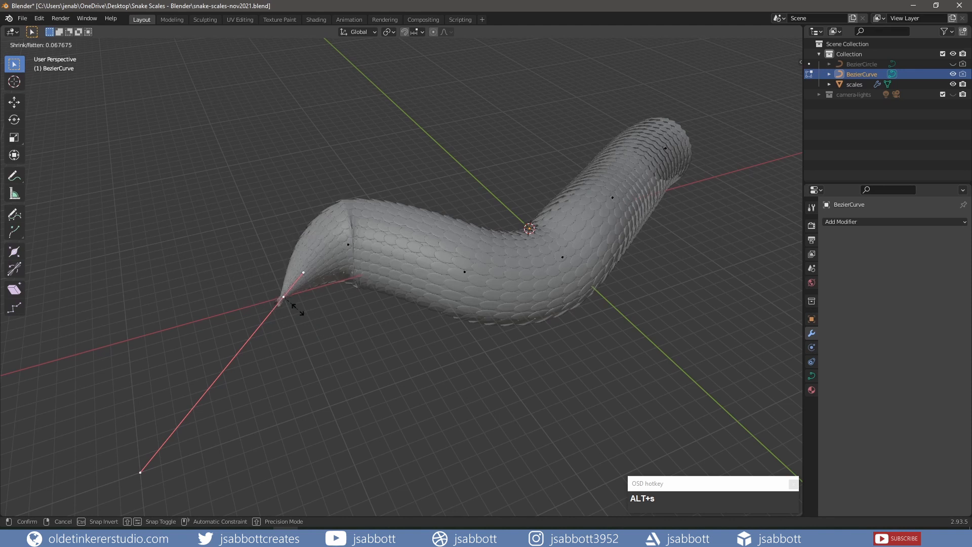
click(291, 306)
Shrink the radius at the second and third control points from the tail to taper the body gradually.
click(348, 244)
key(alt+a)
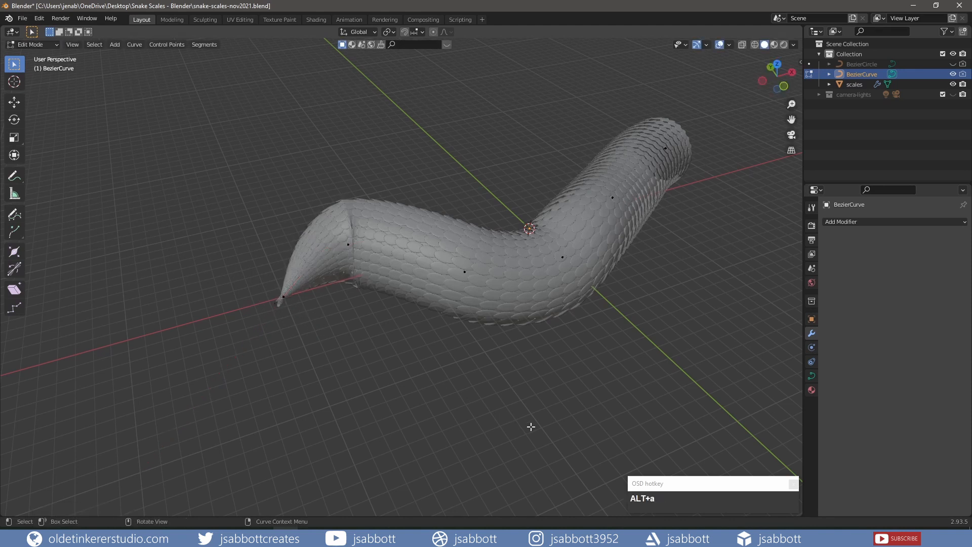
key(ctrl+z)
key(alt+s)
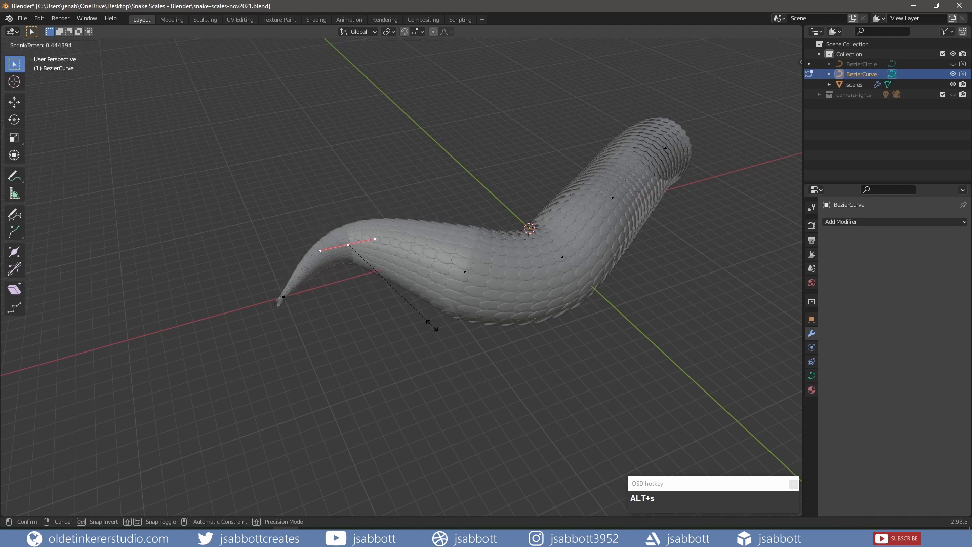
click(314, 327)
click(465, 272)
key(alt+s)
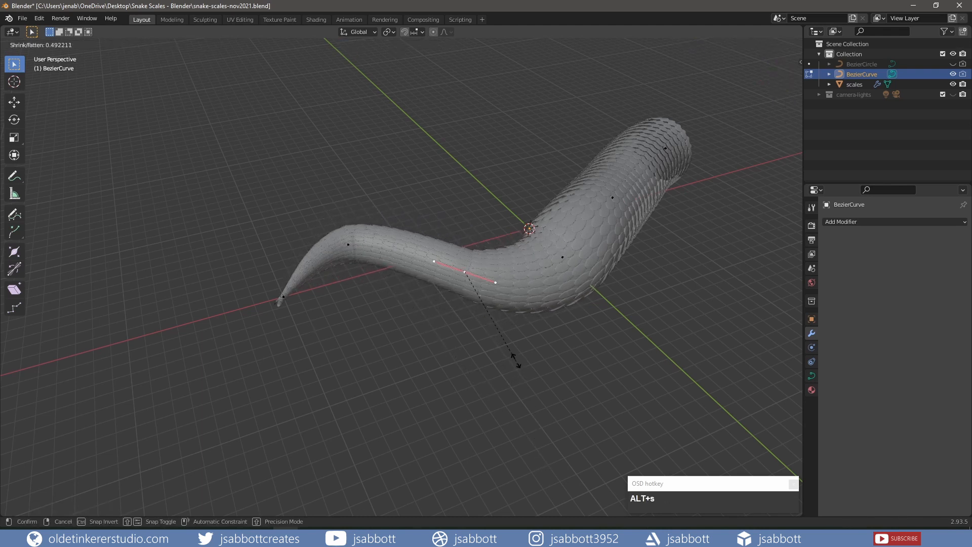
click(513, 354)
Shrink the radius at the fourth, fifth and last control points so the body widens smoothly away from the tail.
click(562, 258)
key(alt+s)
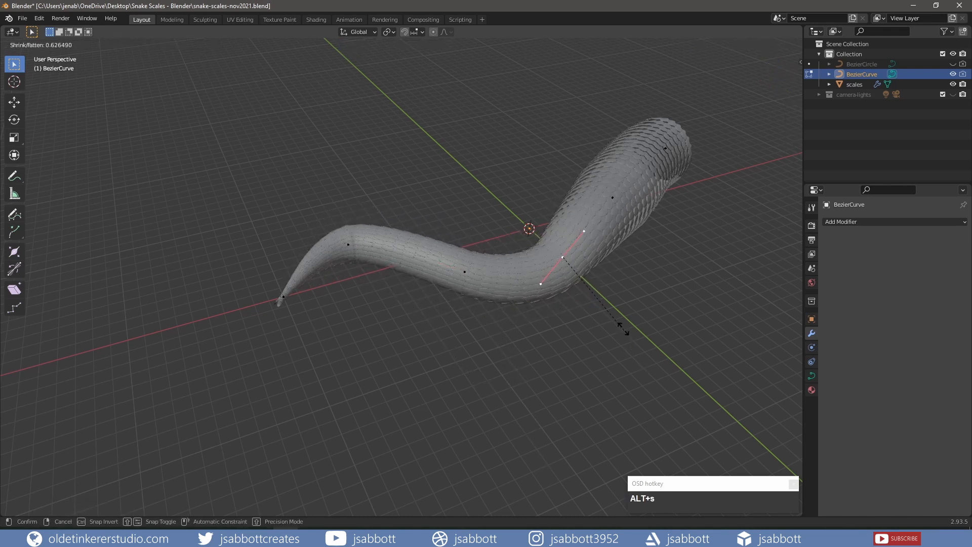
click(700, 308)
middle_drag(700, 308, 675, 399)
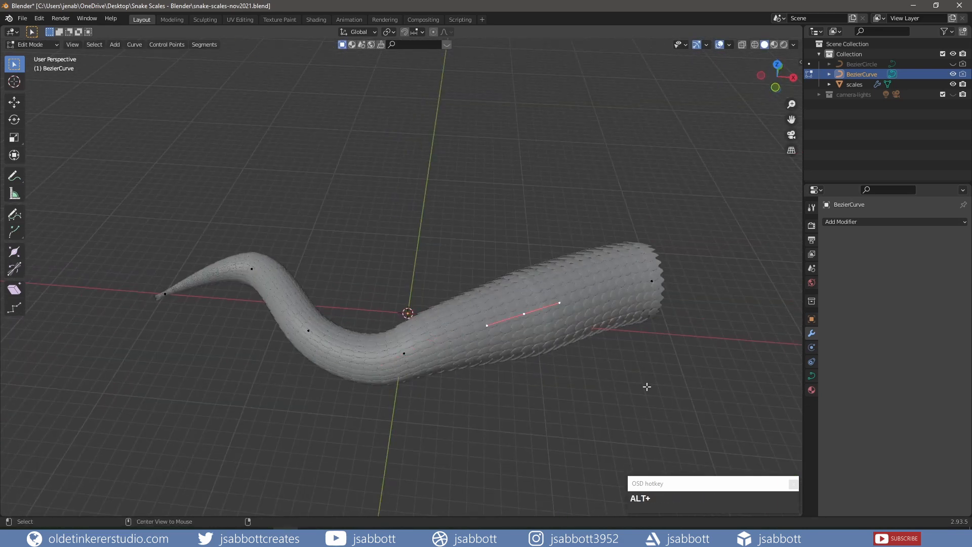
key(alt+s)
click(608, 364)
click(652, 281)
key(alt+s)
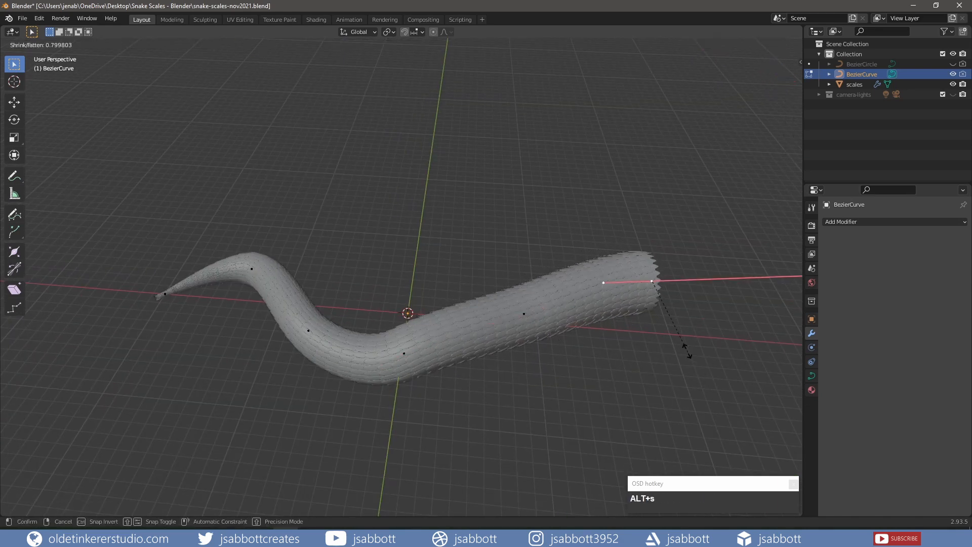
click(677, 334)
Reselect the tail end control point and shrink its radius further until the tail tip closes to a point.
middle_drag(263, 416, 350, 400)
click(225, 433)
middle_drag(499, 377, 540, 351)
scroll(540, 351, up, 3)
shift+middle_drag(408, 338, 451, 388)
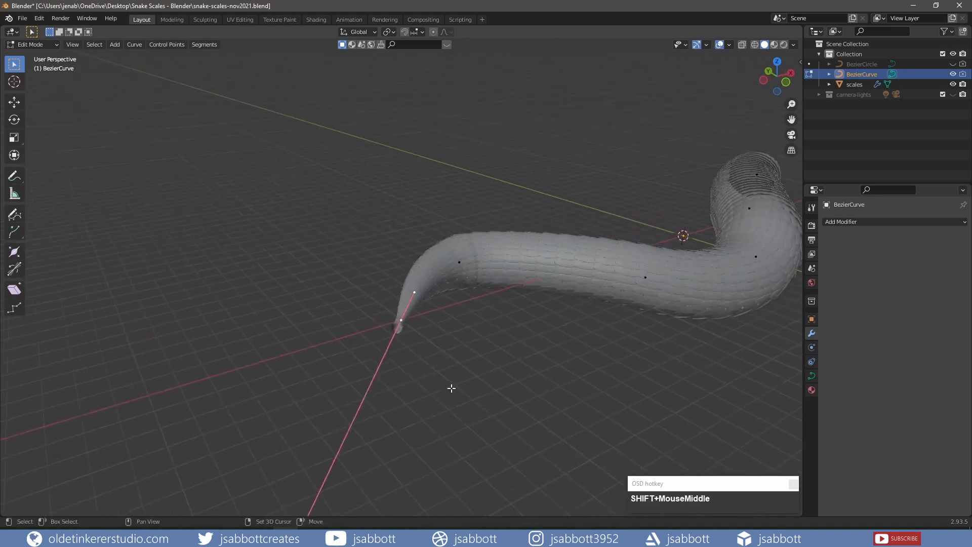
scroll(451, 389, up, 1)
key(alt+s)
click(450, 353)
Return to Object Mode and save the file.
scroll(594, 370, down, 5)
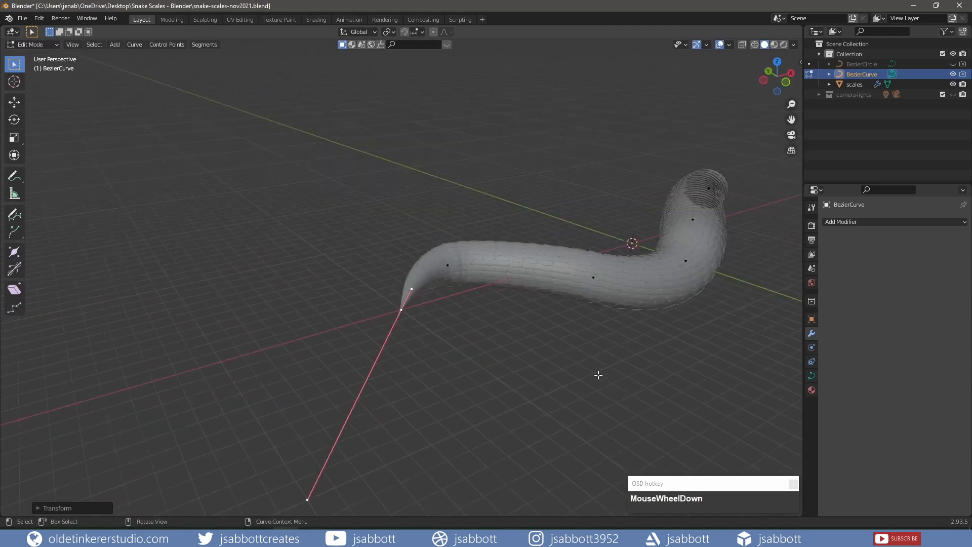
key(Tab)
middle_drag(593, 370, 562, 402)
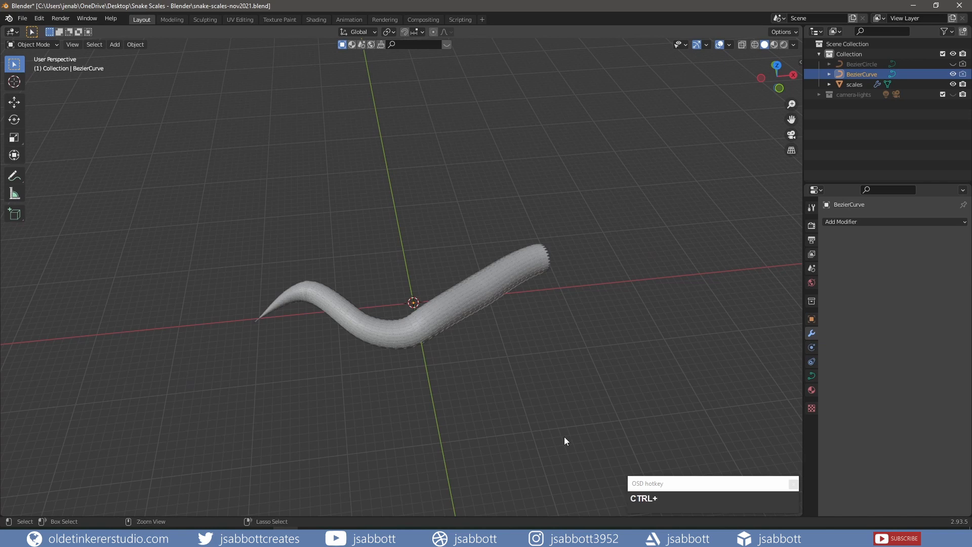
key(ctrl+s)
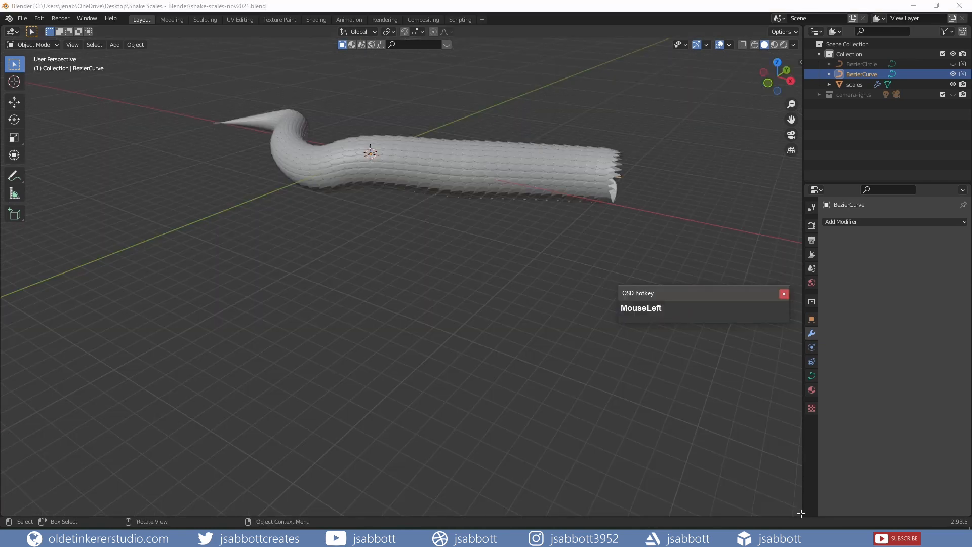
Split the 3D viewport horizontally and turn the lower area into a Shader Editor with its sidebar hidden.
drag(801, 514, 784, 315)
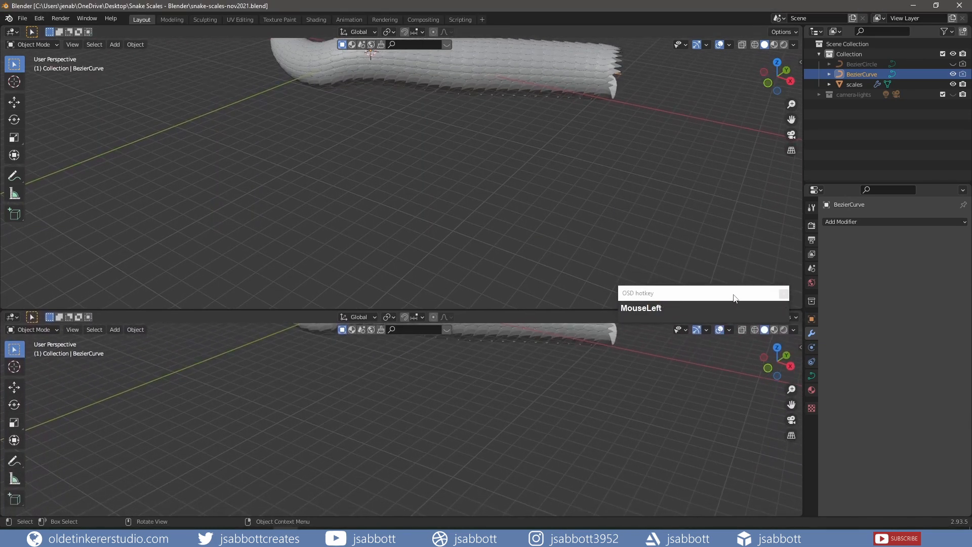
drag(721, 292, 734, 256)
click(14, 298)
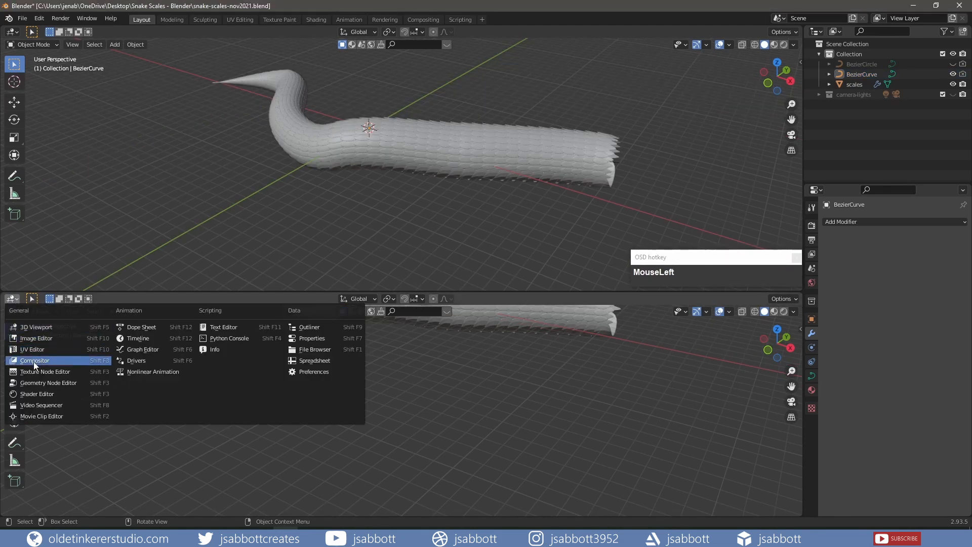
click(39, 394)
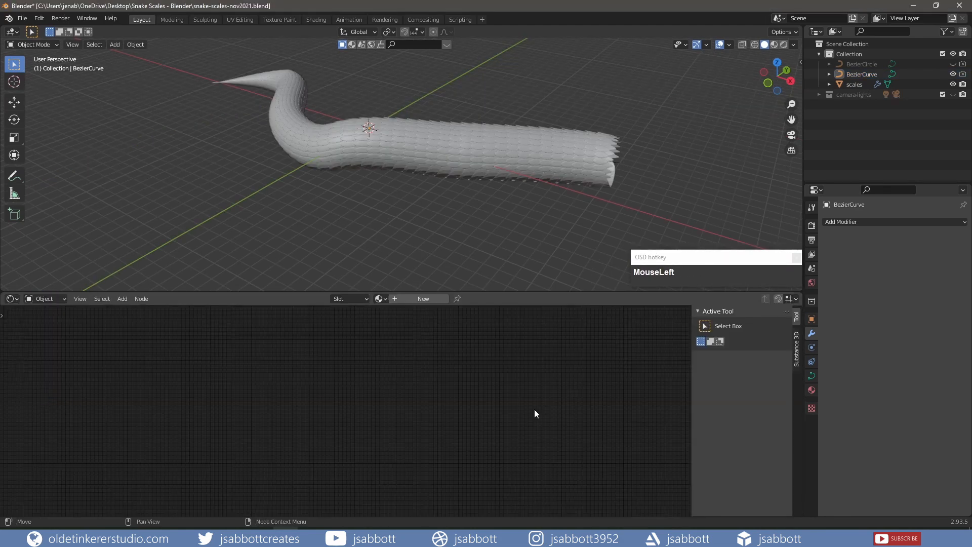
key(n)
Select the scales object to show its material nodes and switch the viewport to Material Preview shading.
scroll(526, 162, up, 1)
click(526, 150)
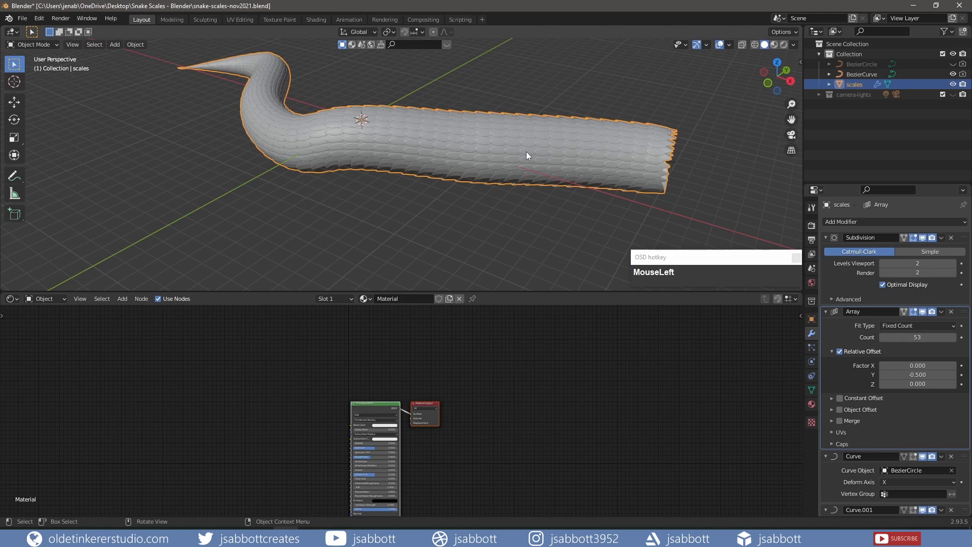
scroll(466, 404, up, 3)
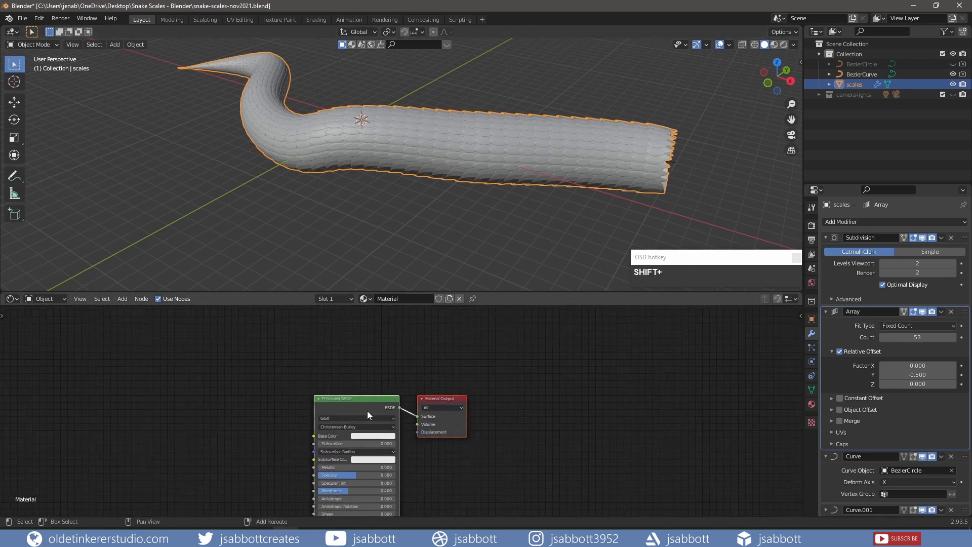
shift+middle_drag(367, 411, 389, 385)
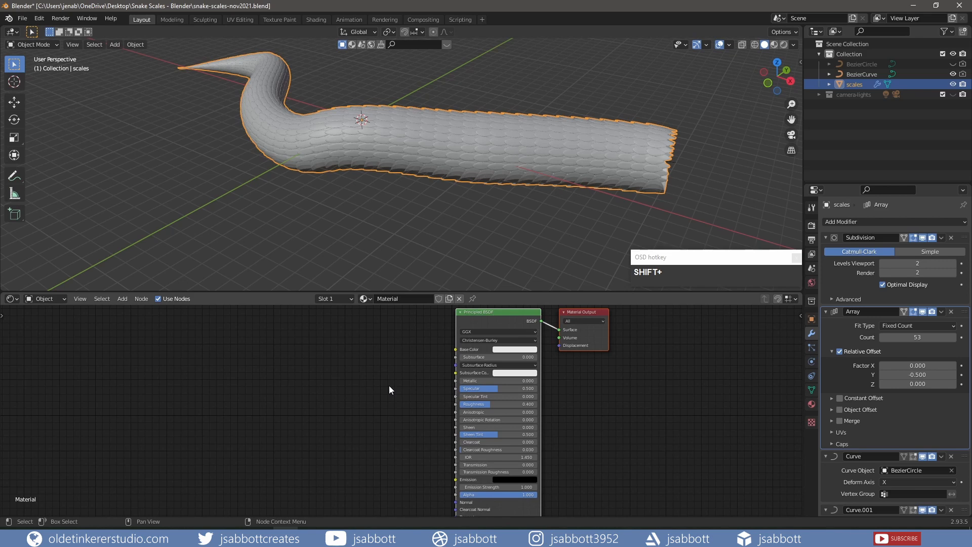
click(773, 44)
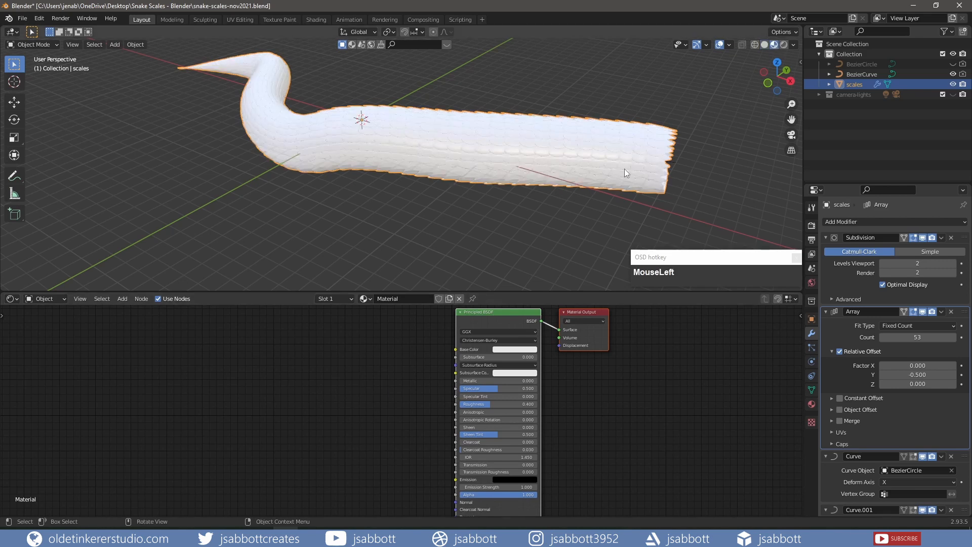
Set the Principled BSDF base color of the scales material to hex 424E38.
click(509, 350)
click(544, 307)
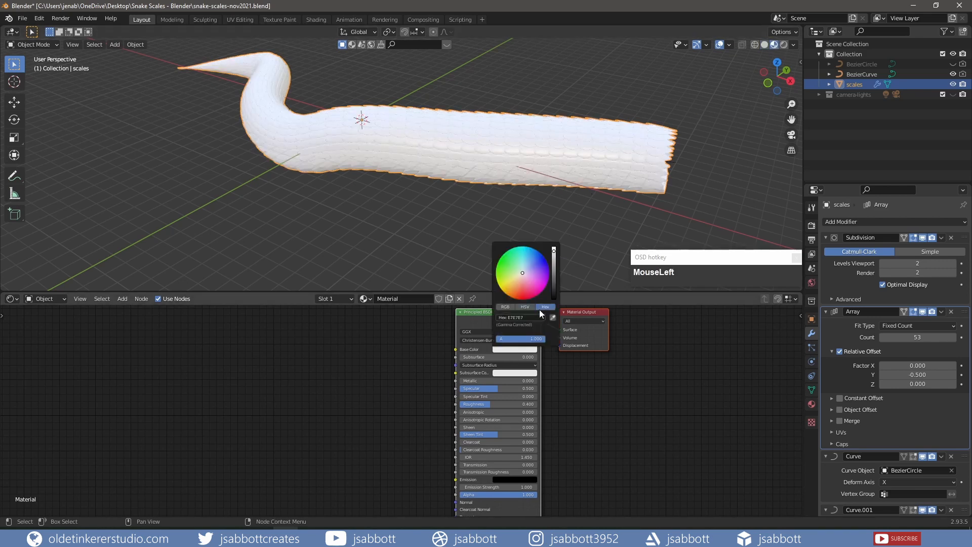
click(527, 317)
text(424E38)
key(Return)
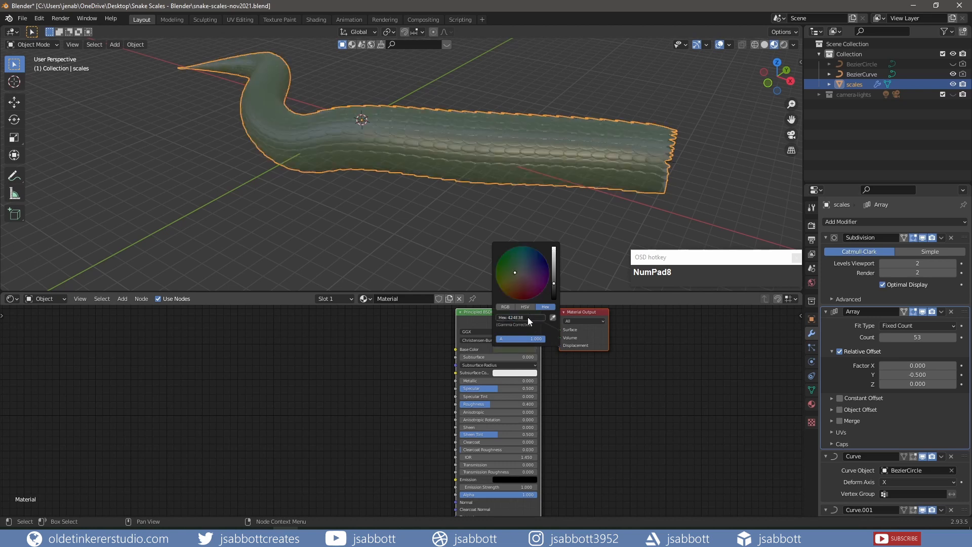
Set the scales material's roughness to 0.4 and specular to 0.1.
click(504, 404)
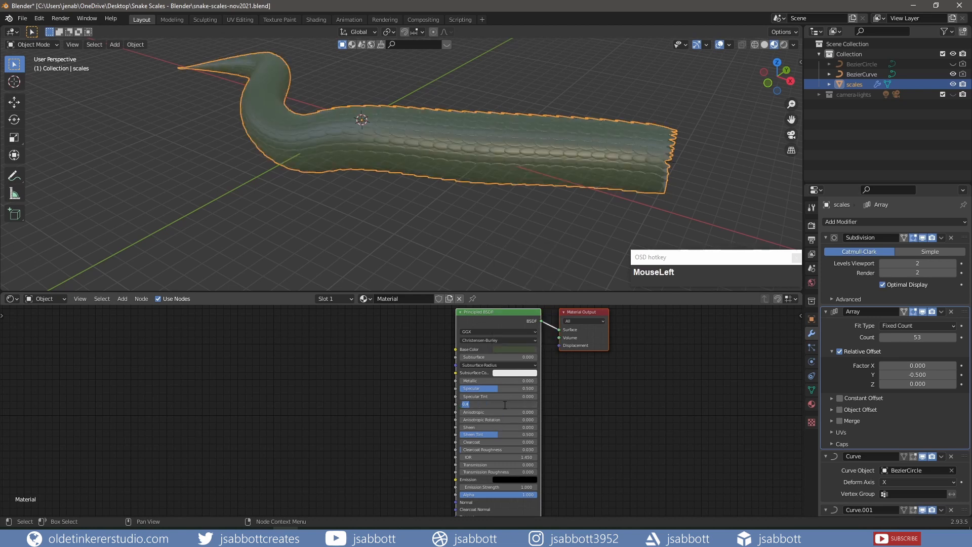
text(.4)
key(Return)
click(505, 388)
text(.1)
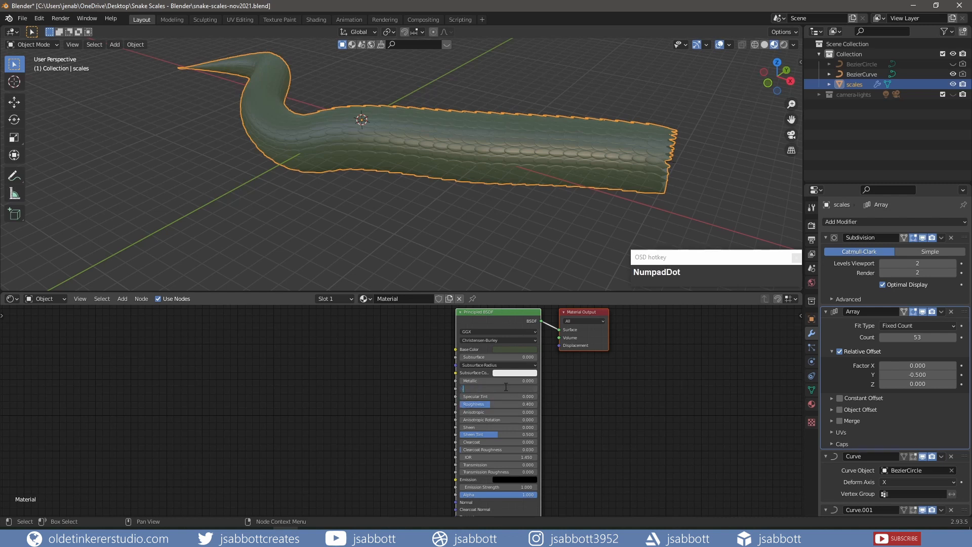
key(Return)
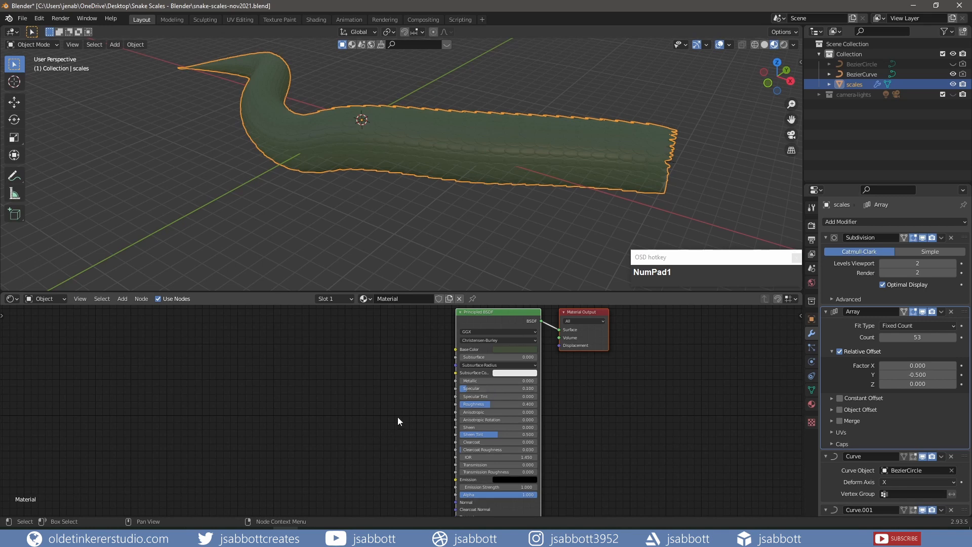
In Edit Mode, view the scales mesh from the top and select all linked faces of the wide belly scale using face selection.
key(Tab)
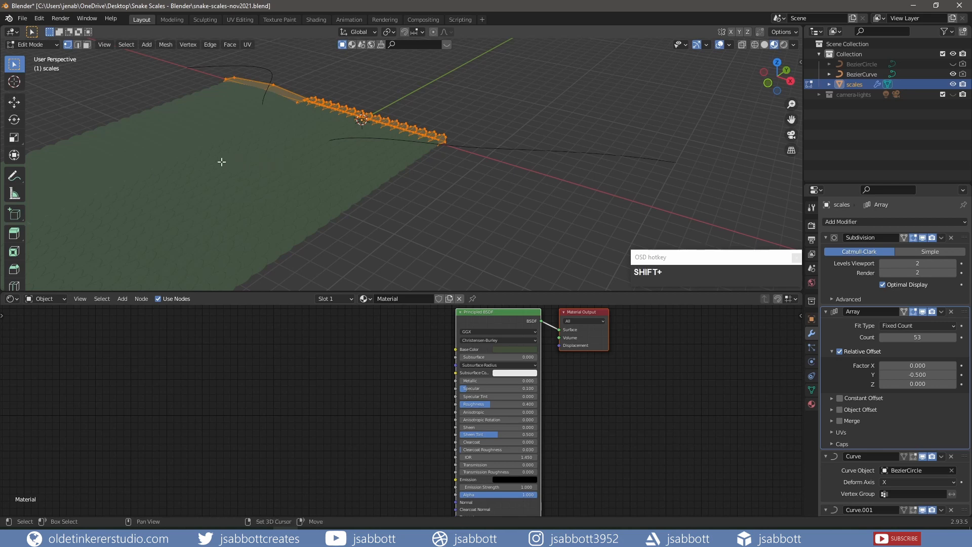
shift+middle_drag(221, 161, 400, 147)
scroll(415, 152, down, 6)
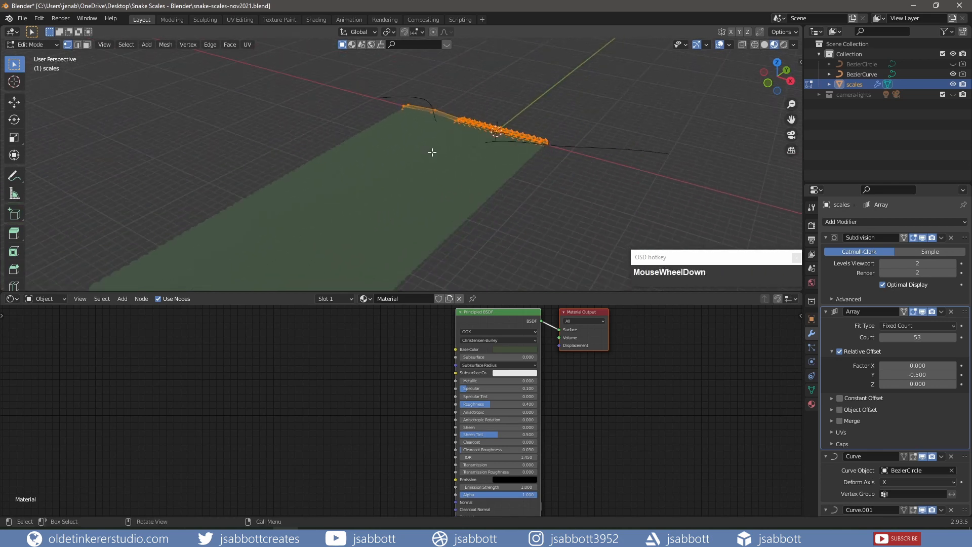
key(KP_7)
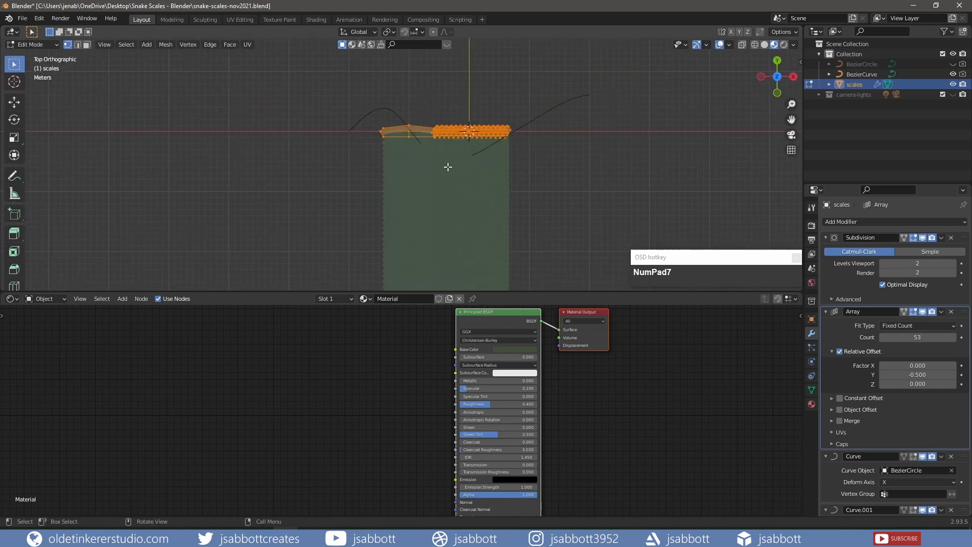
key(alt+a)
scroll(418, 152, up, 2)
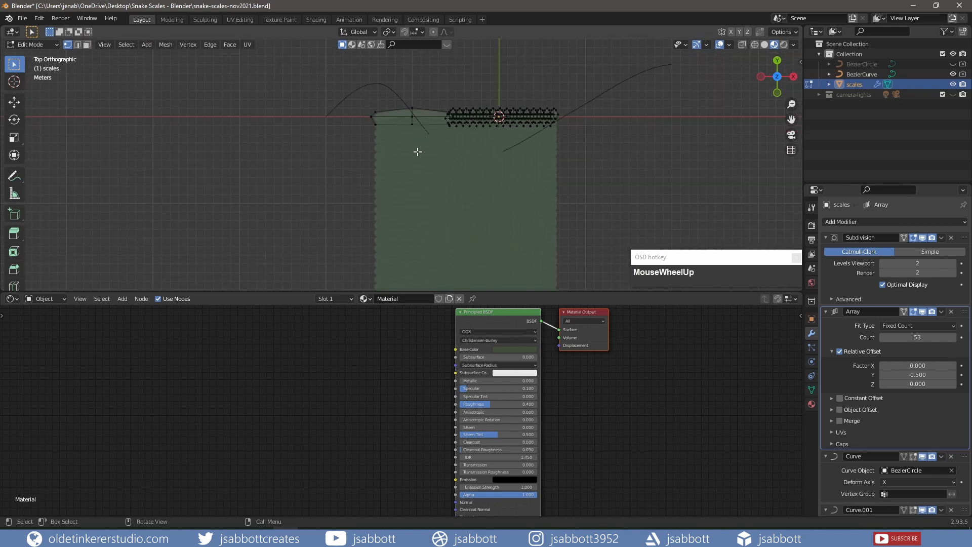
key(3)
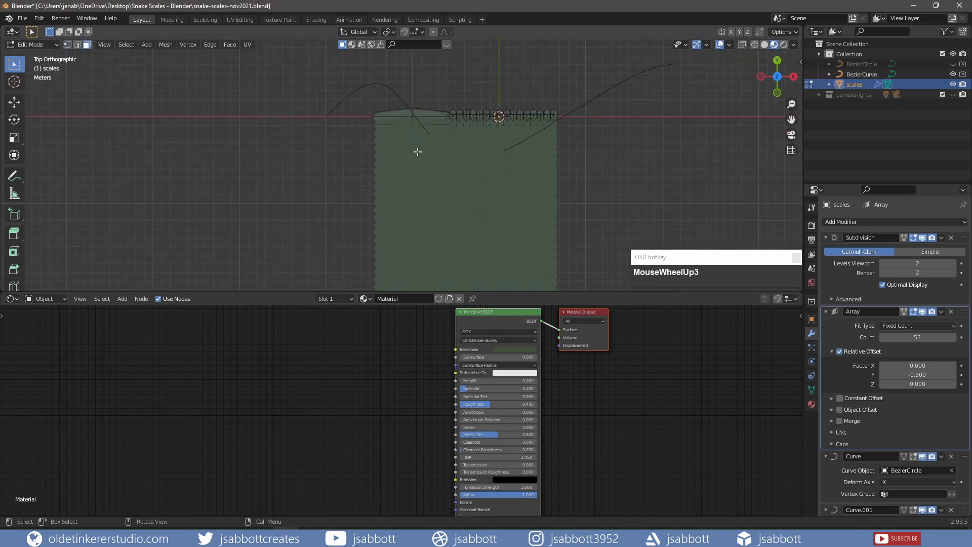
click(418, 114)
key(ctrl+l)
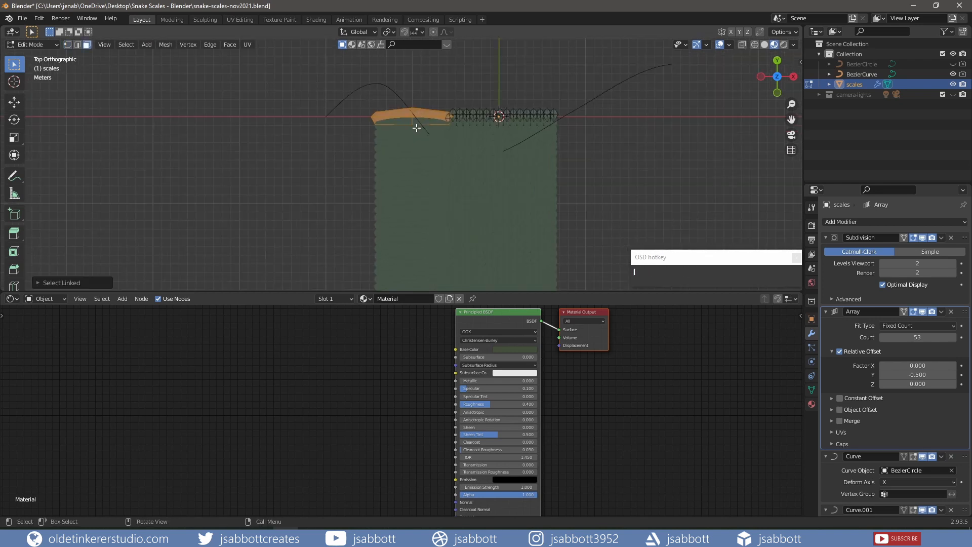
Show the scales object's material slots and rename the existing green material to top-scales.
click(812, 404)
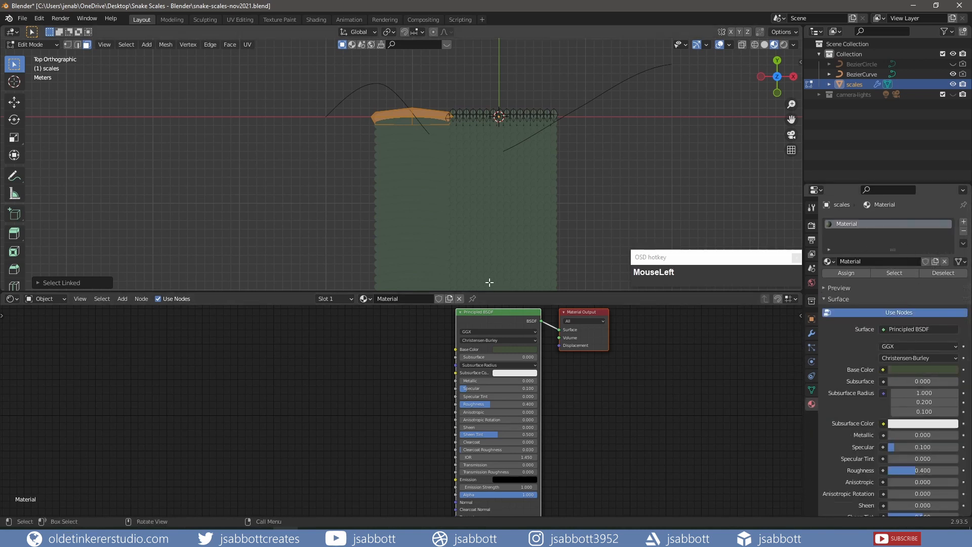
click(402, 299)
text(t)
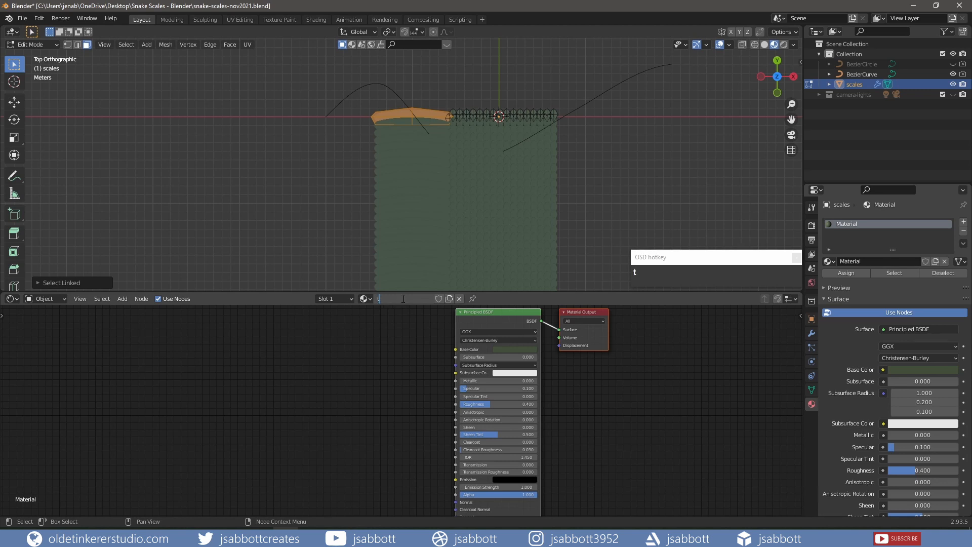
text(op-scales)
key(Return)
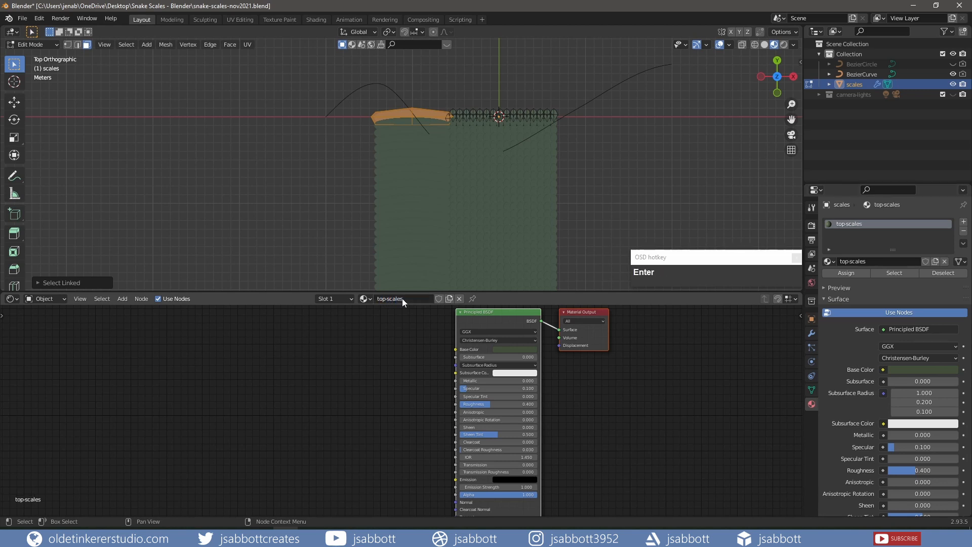
Add a second material slot to the scales object with a new material named bottom-scales.
click(963, 223)
click(888, 284)
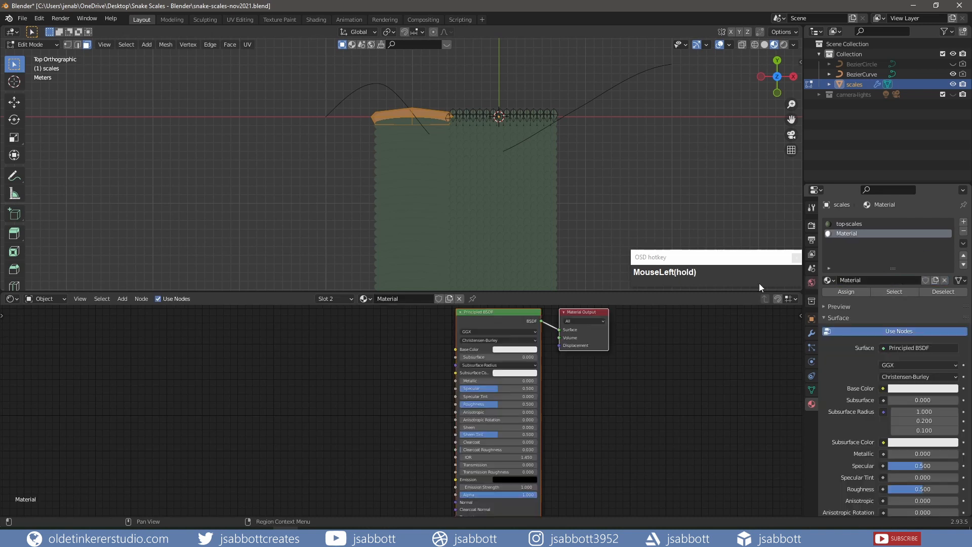
text(bo)
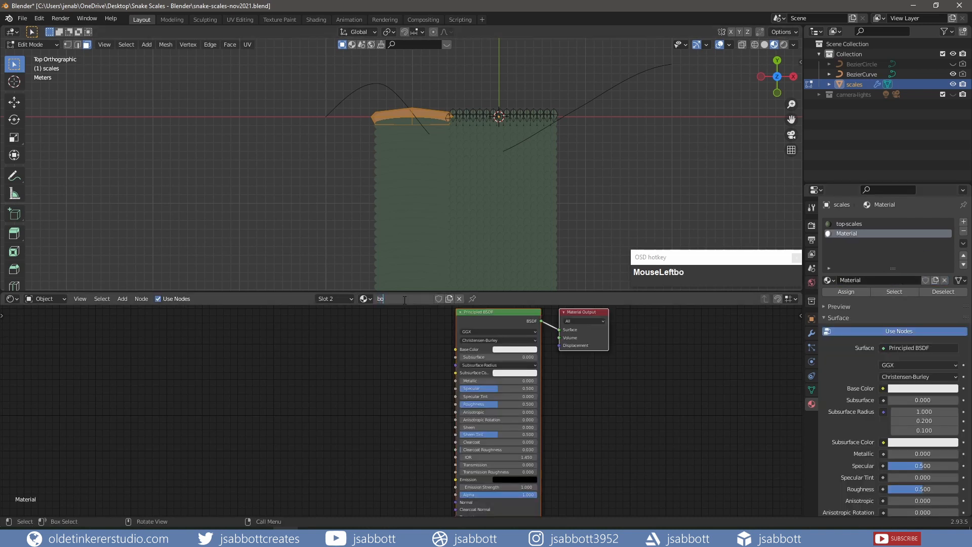
text(ttom-scales)
key(Return)
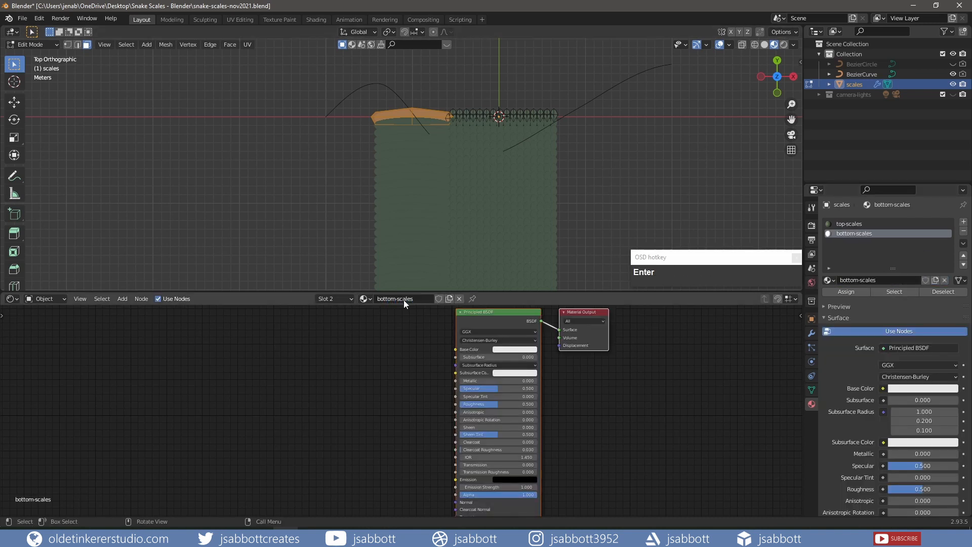
Set the bottom-scales material's Principled BSDF base color to hex D5C584.
click(512, 350)
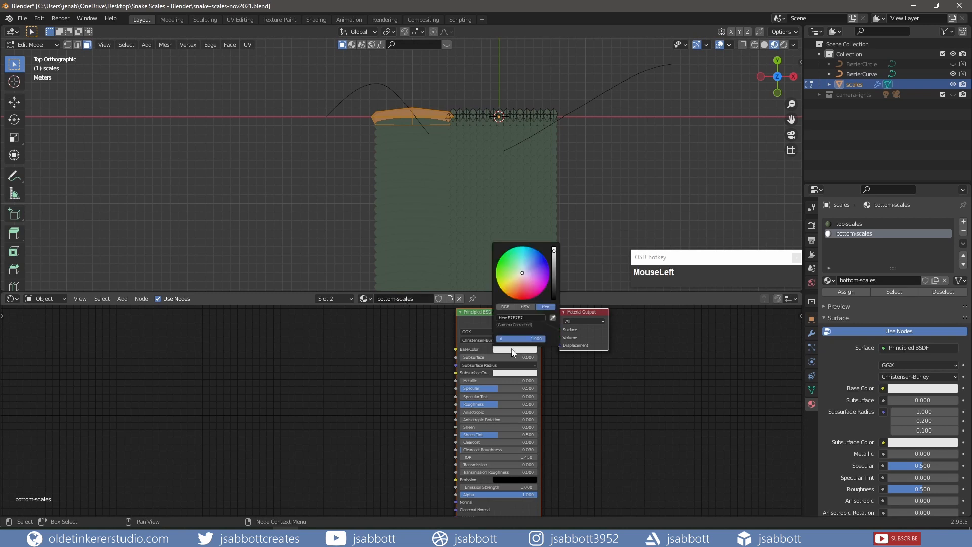
click(527, 317)
text(d5c584)
key(Return)
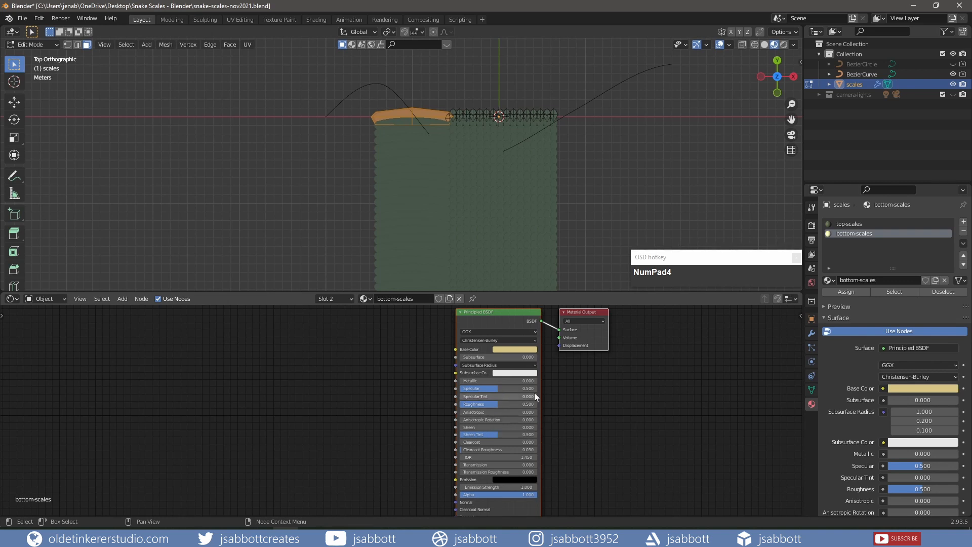
Assign the bottom-scales material to the selected belly scale faces and return to Object Mode.
click(844, 292)
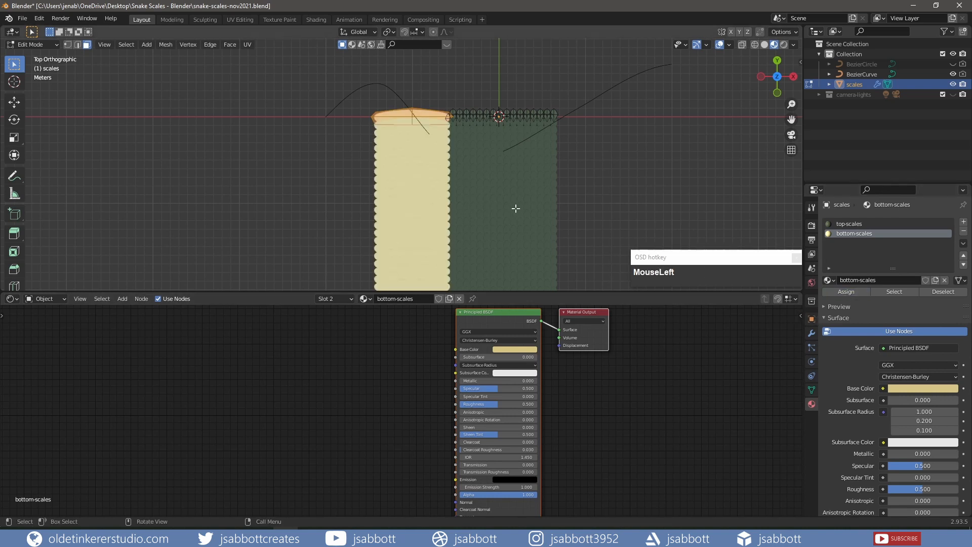
key(Tab)
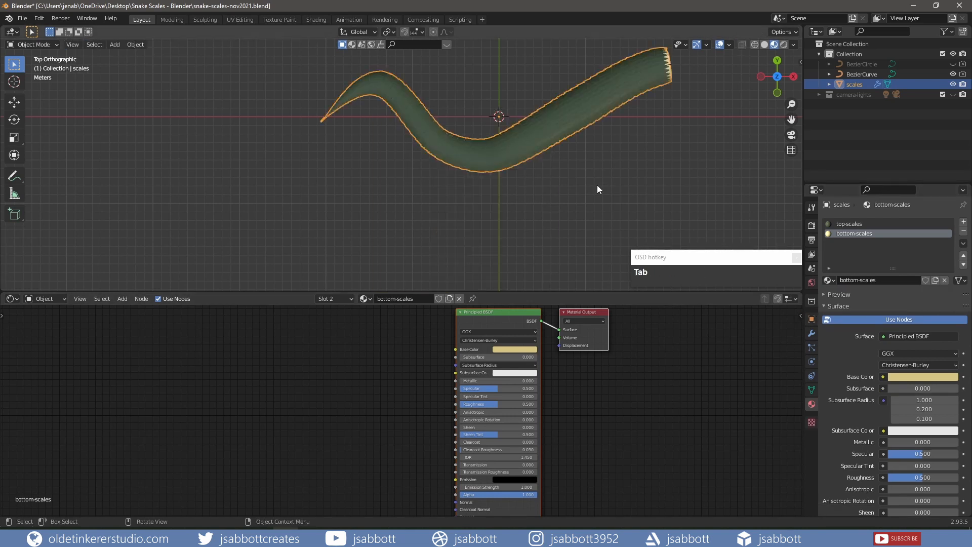
ctrl+middle_drag(597, 184, 509, 136)
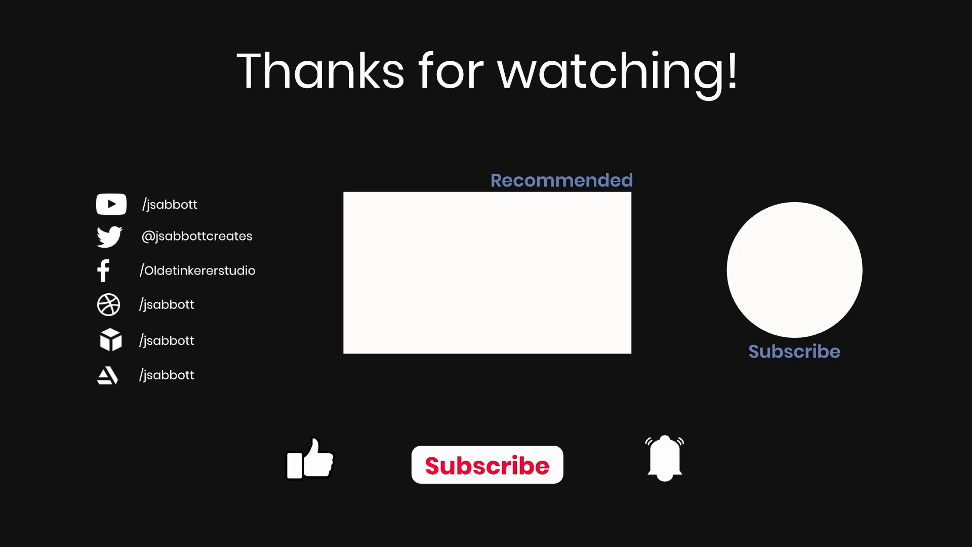